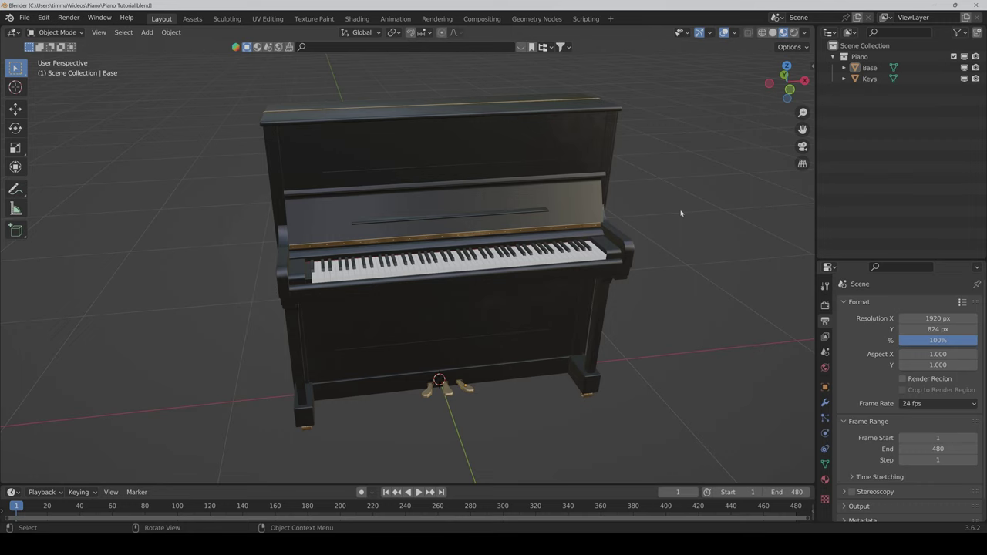
Step: Select the Keys object and, in Edit Mode, box-select a middle run of keys
{"action": "left_click", "coordinate": [501, 154]}
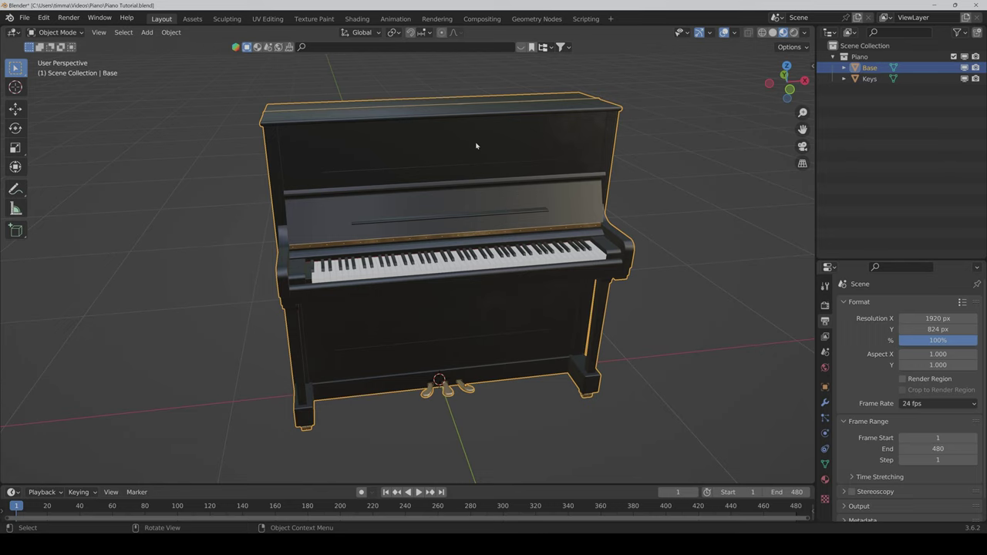
{"action": "left_click", "coordinate": [429, 270]}
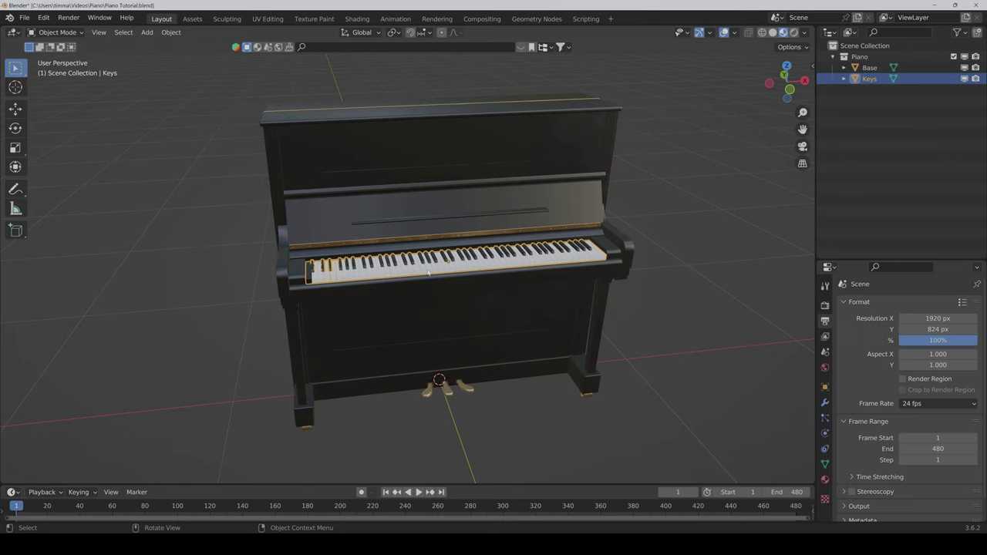
{"action": "scroll", "coordinate": [481, 304], "scroll_direction": "up", "scroll_amount": 3}
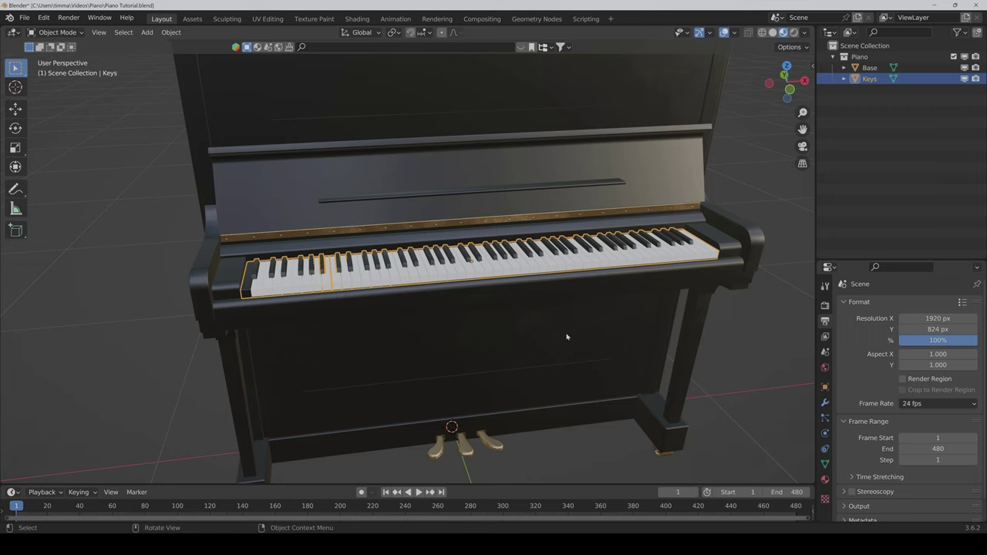
{"action": "mouse_move", "coordinate": [566, 337]}
{"action": "middle_mouse_down"}
{"action": "mouse_move", "coordinate": [560, 360]}
{"action": "mouse_move", "coordinate": [507, 368]}
{"action": "middle_mouse_up"}
{"action": "key", "text": "Tab"}
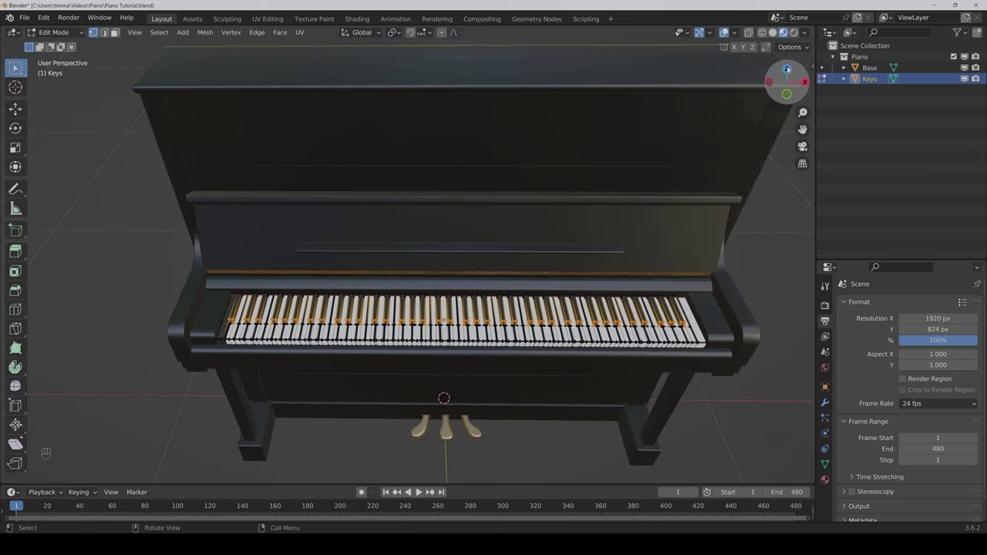
{"action": "left_click", "coordinate": [788, 70]}
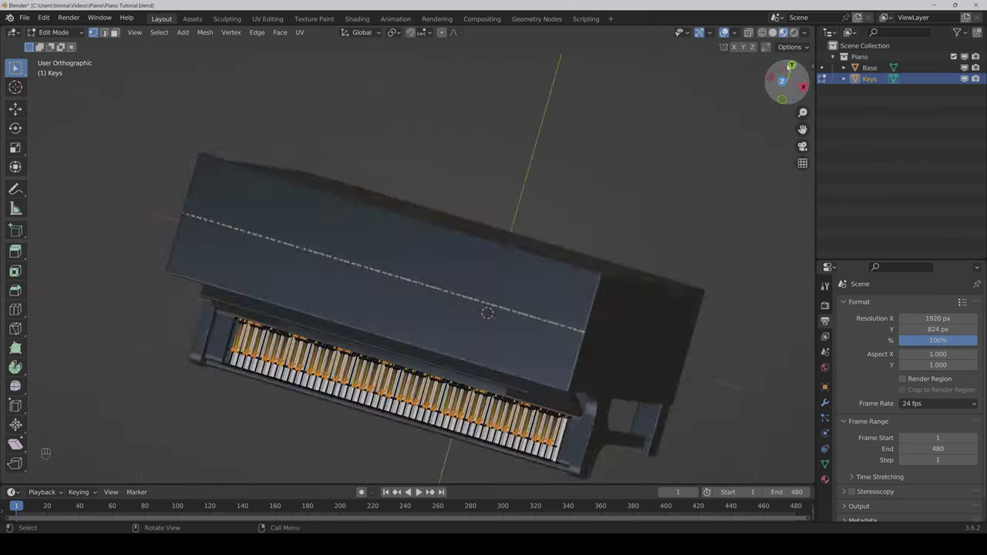
{"action": "scroll", "coordinate": [788, 77], "scroll_direction": "up", "scroll_amount": 4}
{"action": "left_click_drag", "start_coordinate": [802, 129], "coordinate": [802, 77]}
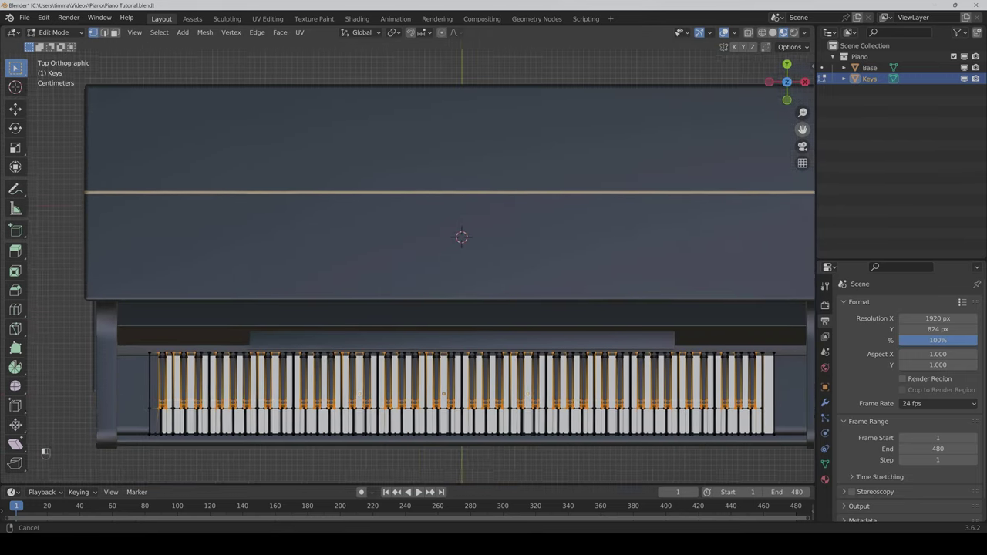
{"action": "scroll", "coordinate": [802, 129], "scroll_direction": "up", "scroll_amount": 3}
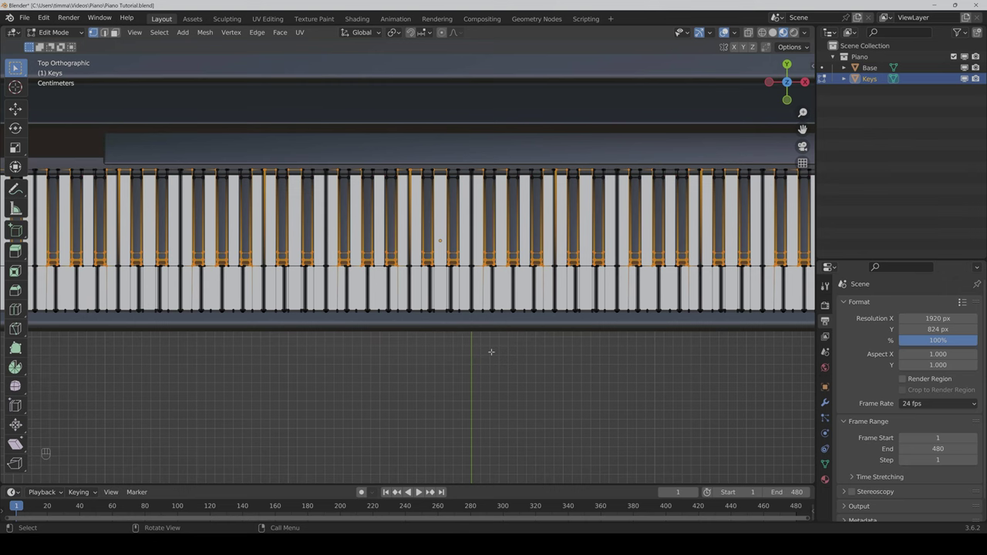
{"action": "left_click_drag", "start_coordinate": [332, 253], "coordinate": [628, 408]}
{"action": "middle_click_drag", "start_coordinate": [628, 409], "coordinate": [540, 371]}
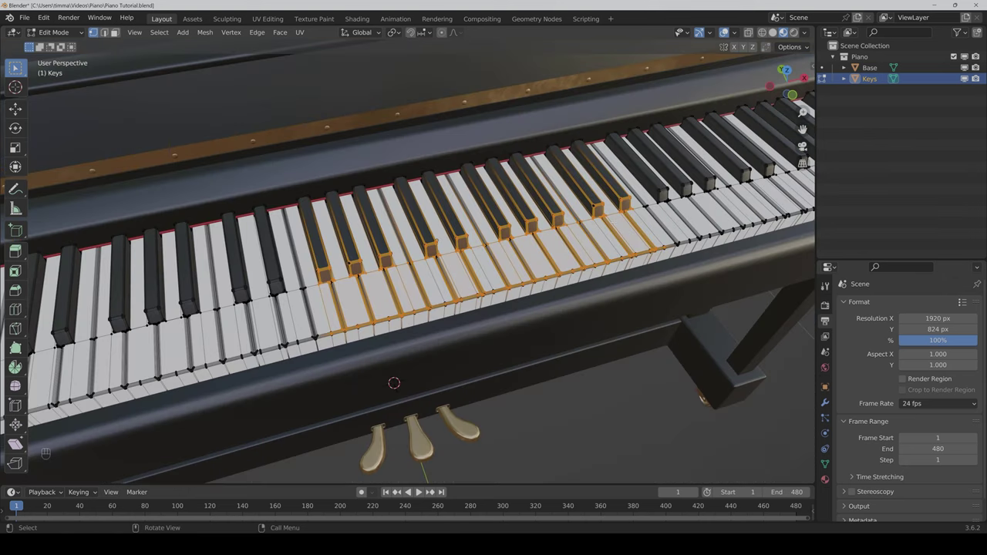
Step: Extend to linked geometry and separate the selected keys into their own object
{"action": "key", "text": "ctrl+l"}
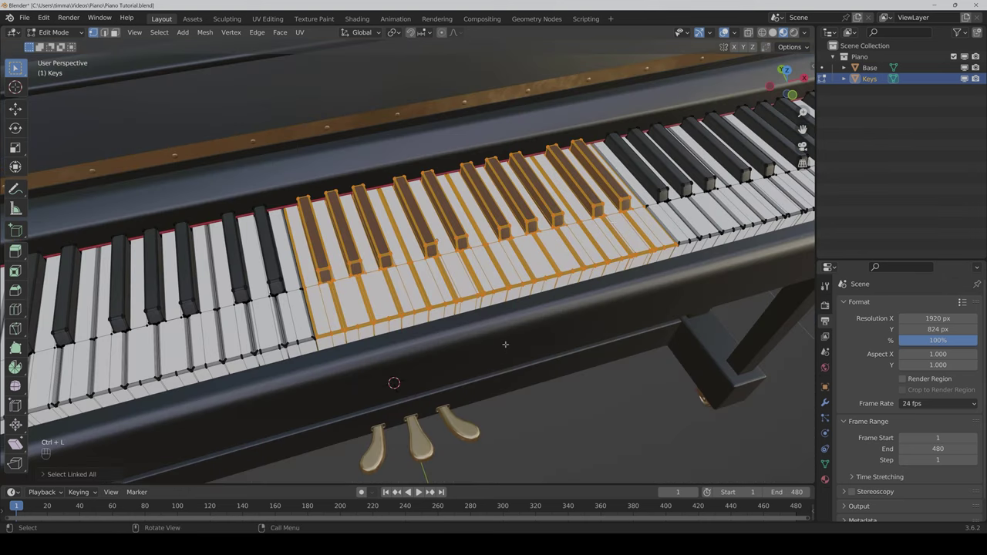
{"action": "middle_click_drag", "start_coordinate": [505, 344], "coordinate": [505, 309]}
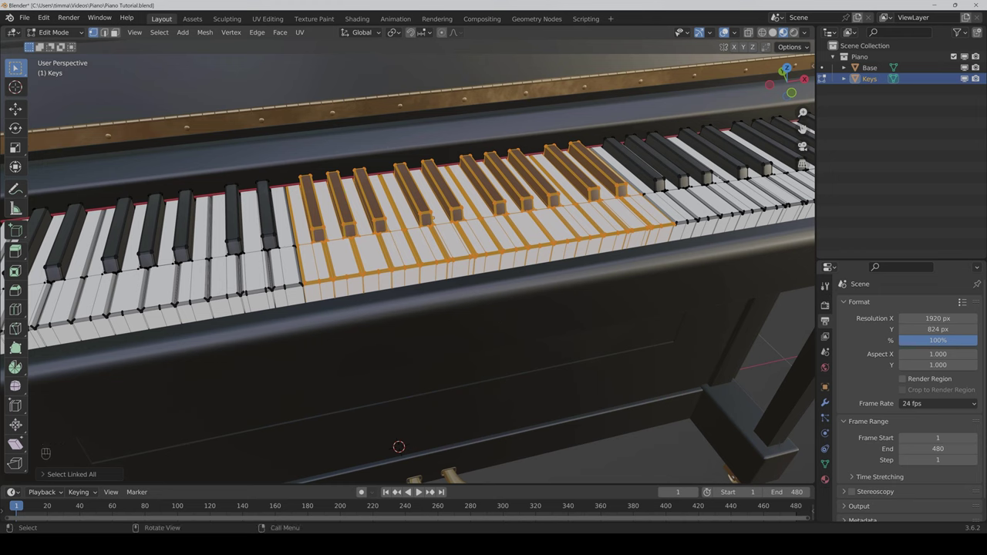
{"action": "key", "text": "p"}
{"action": "left_click", "coordinate": [719, 182]}
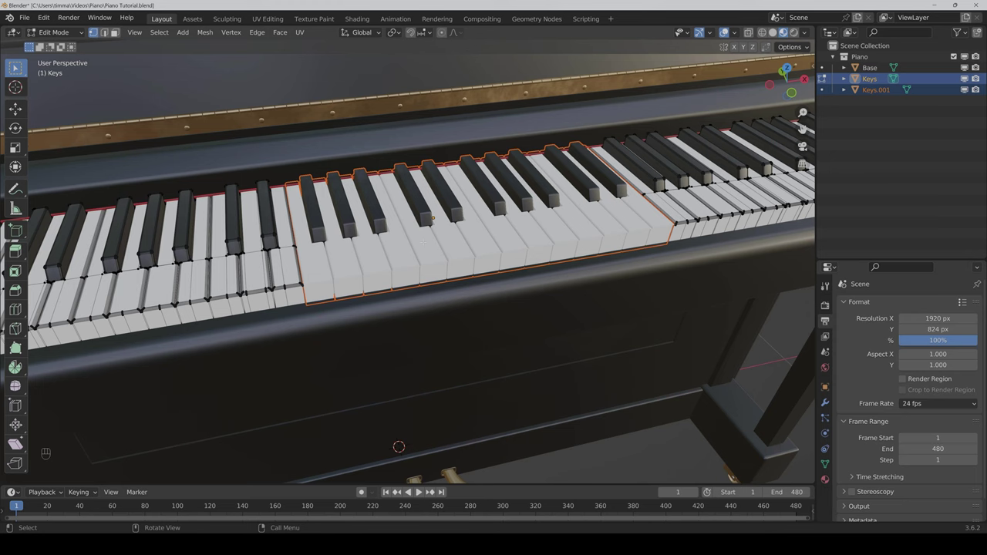
{"action": "key", "text": "Tab"}
Step: Rename the new object 'Working Keys' and hide the Base and Keys objects
{"action": "double_click", "coordinate": [875, 89]}
{"action": "type", "text": "Working "}
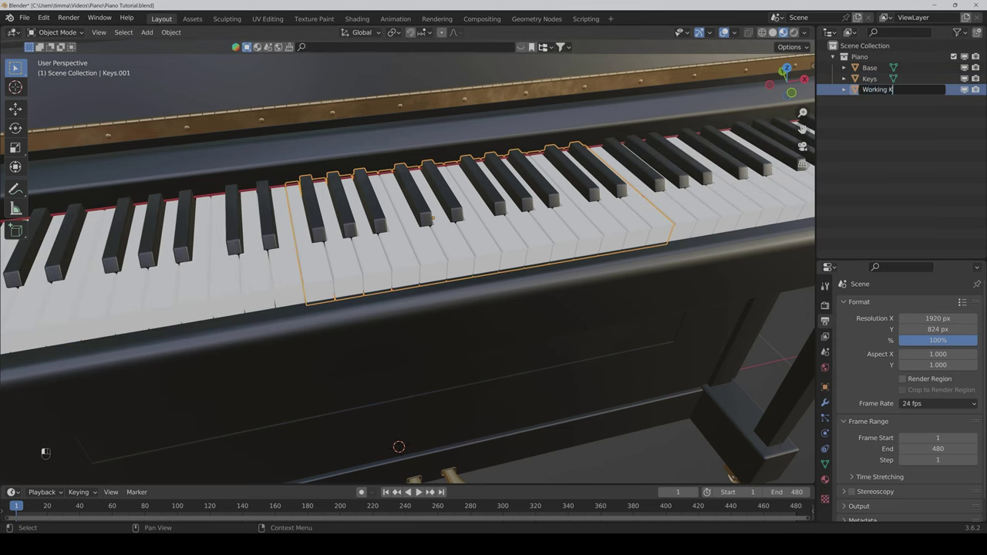
{"action": "type", "text": "Keys"}
{"action": "key", "text": "Return"}
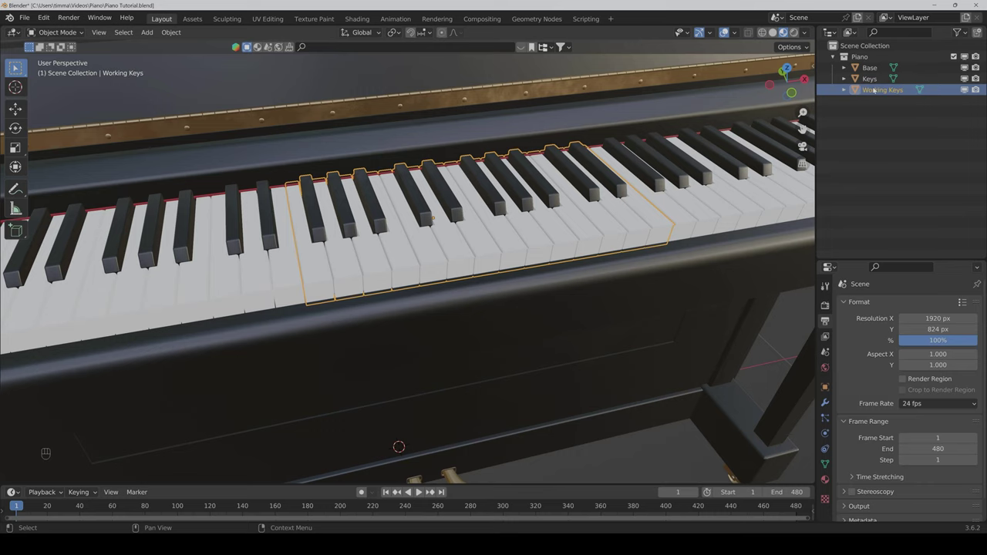
{"action": "key", "text": "alt+a"}
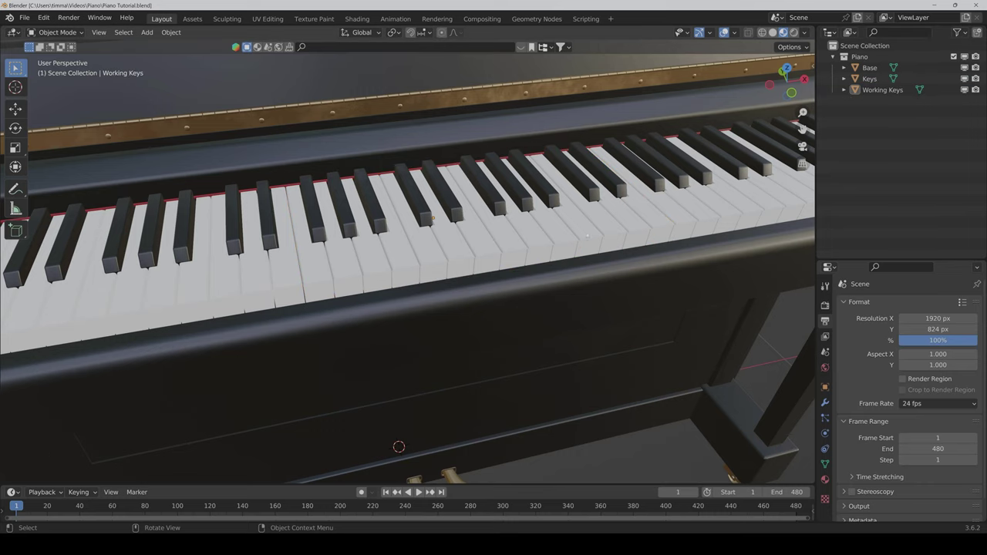
{"action": "left_click", "coordinate": [870, 68]}
{"action": "left_click", "coordinate": [870, 78], "text": "ctrl"}
{"action": "key", "text": "h"}
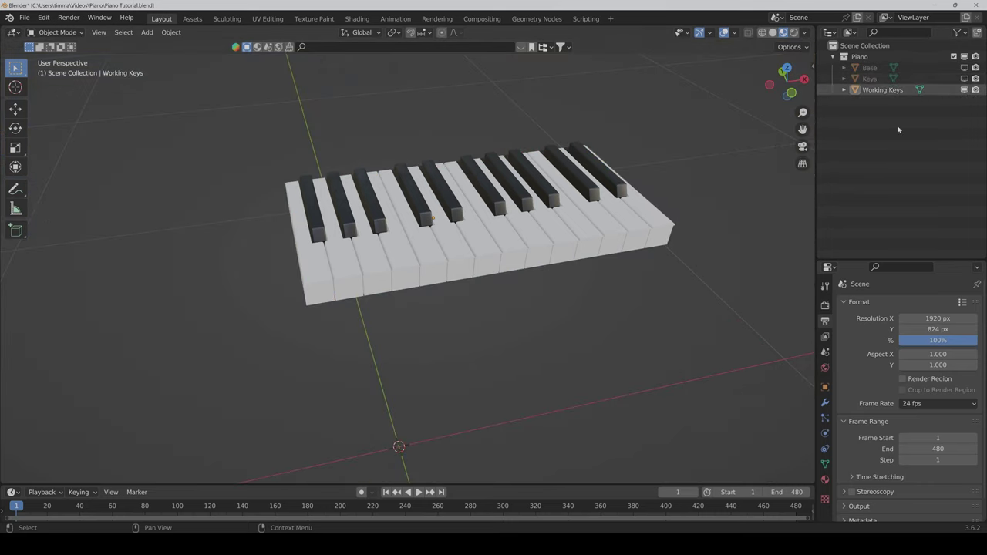
{"action": "middle_click_drag", "start_coordinate": [568, 294], "coordinate": [467, 290]}
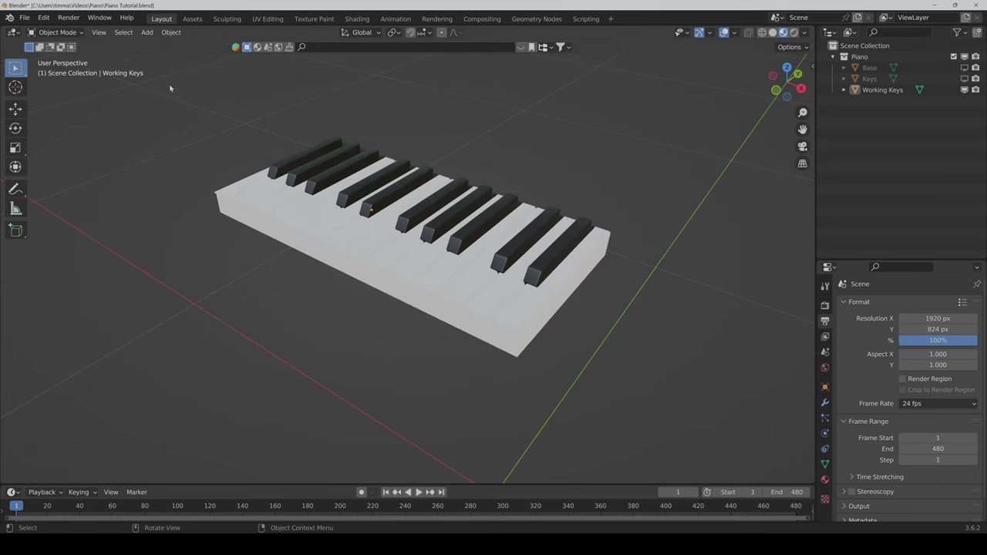
Step: Add a single-bone armature and scale it down
{"action": "left_click", "coordinate": [146, 32]}
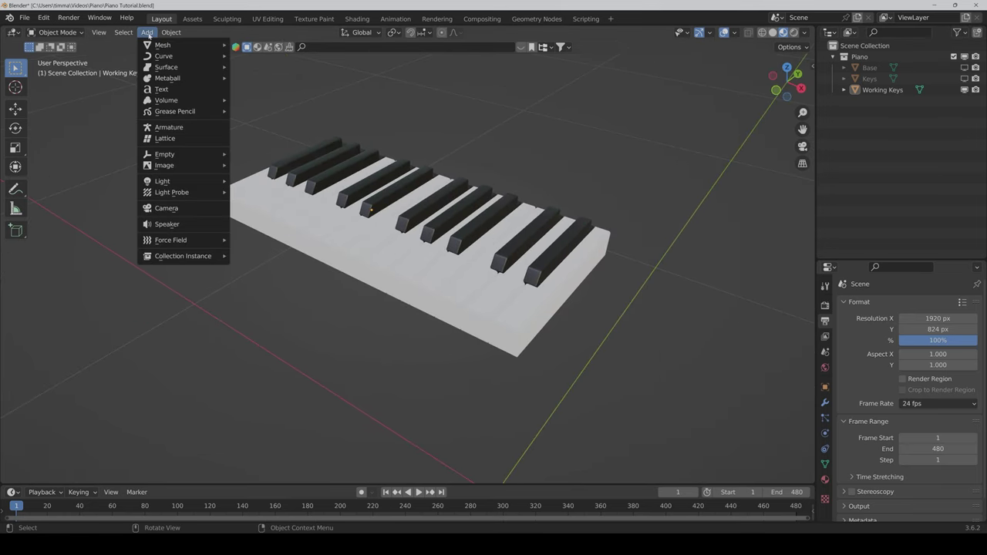
{"action": "left_click", "coordinate": [176, 128]}
{"action": "scroll", "coordinate": [451, 326], "scroll_direction": "down", "scroll_amount": 4}
{"action": "middle_click_drag", "start_coordinate": [478, 324], "coordinate": [452, 326]}
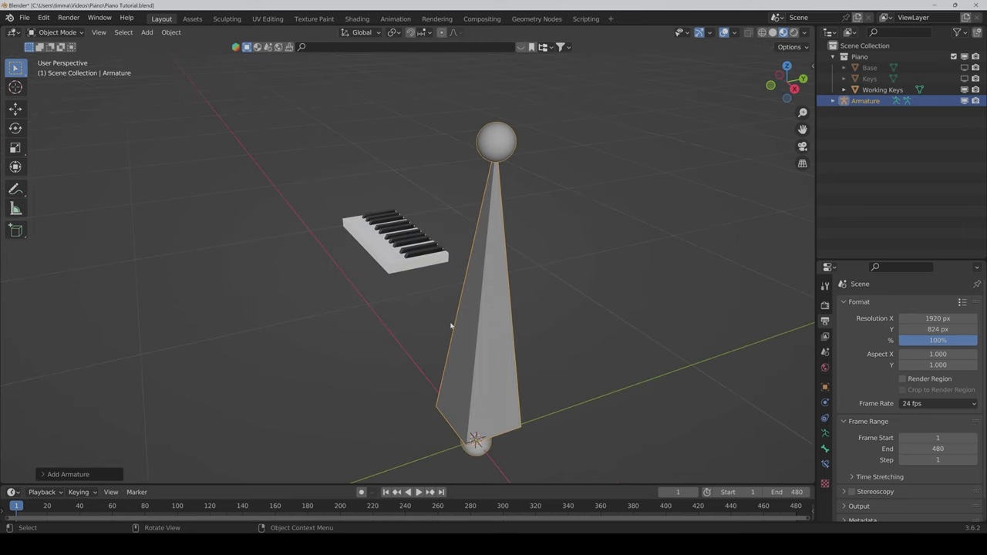
{"action": "key", "text": "s"}
{"action": "left_click", "coordinate": [451, 327]}
Step: Raise the bone along Z and move it into the keys from a top-down view
{"action": "key", "text": "g"}
{"action": "key", "text": "z"}
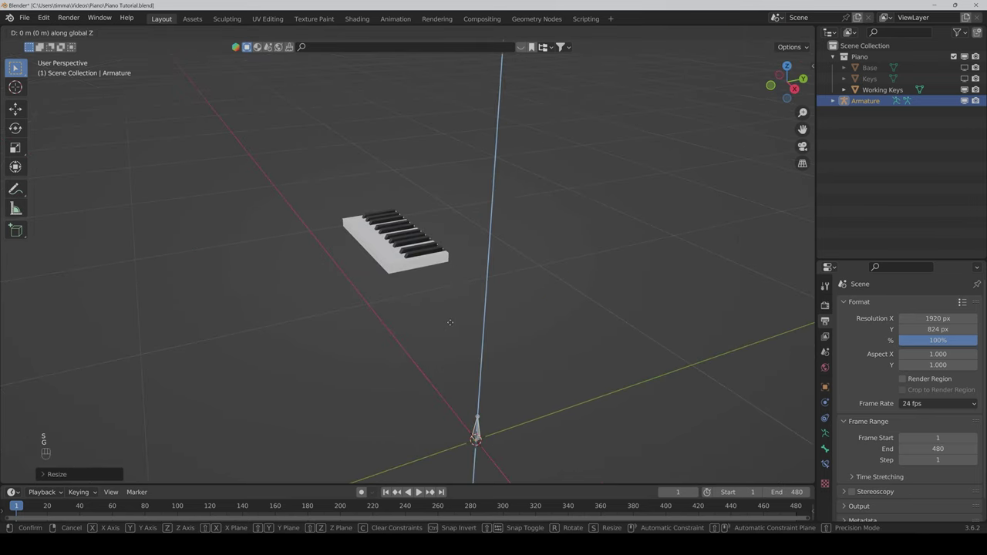
{"action": "left_click", "coordinate": [424, 137]}
{"action": "scroll", "coordinate": [511, 184], "scroll_direction": "up", "scroll_amount": 3}
{"action": "mouse_move", "coordinate": [511, 184]}
{"action": "middle_mouse_down"}
{"action": "mouse_move", "coordinate": [514, 259]}
{"action": "mouse_move", "coordinate": [493, 306]}
{"action": "mouse_move", "coordinate": [540, 316]}
{"action": "middle_mouse_up"}
{"action": "key", "text": "g"}
{"action": "left_click", "coordinate": [417, 418]}
Step: Adjust the bone's height within the keys and frame it in a side orthographic view
{"action": "mouse_move", "coordinate": [417, 418]}
{"action": "middle_mouse_down"}
{"action": "mouse_move", "coordinate": [469, 307]}
{"action": "mouse_move", "coordinate": [375, 300]}
{"action": "mouse_move", "coordinate": [432, 305]}
{"action": "mouse_move", "coordinate": [411, 285]}
{"action": "mouse_move", "coordinate": [420, 283]}
{"action": "middle_mouse_up"}
{"action": "key", "text": "g"}
{"action": "left_click", "coordinate": [436, 307]}
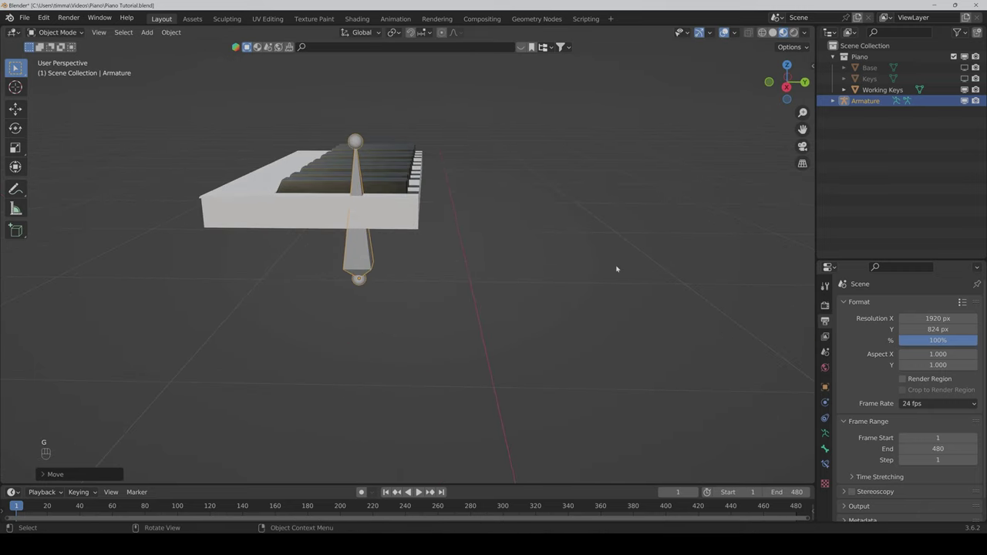
{"action": "left_click", "coordinate": [787, 87]}
{"action": "left_click_drag", "start_coordinate": [802, 129], "coordinate": [879, 221]}
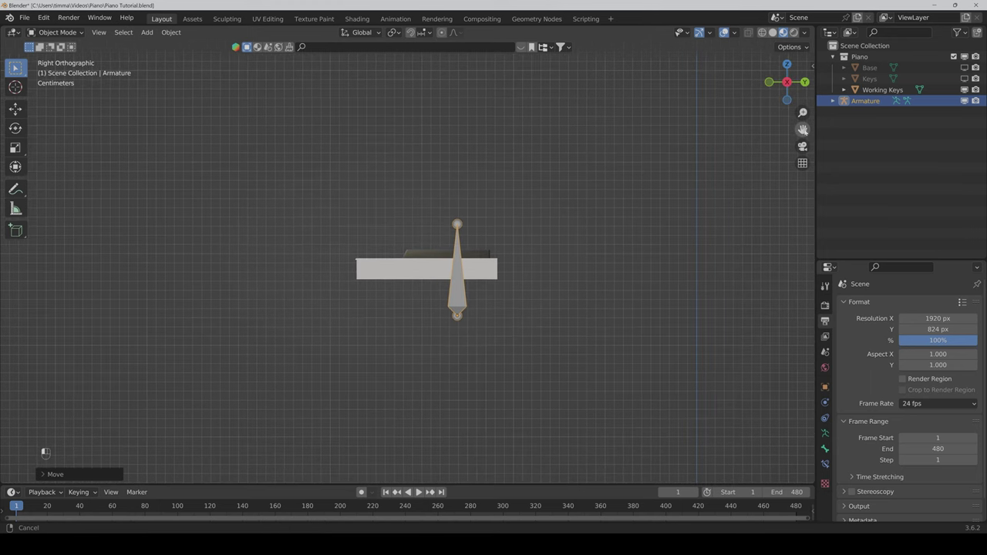
{"action": "scroll", "coordinate": [586, 342], "scroll_direction": "up", "scroll_amount": 5}
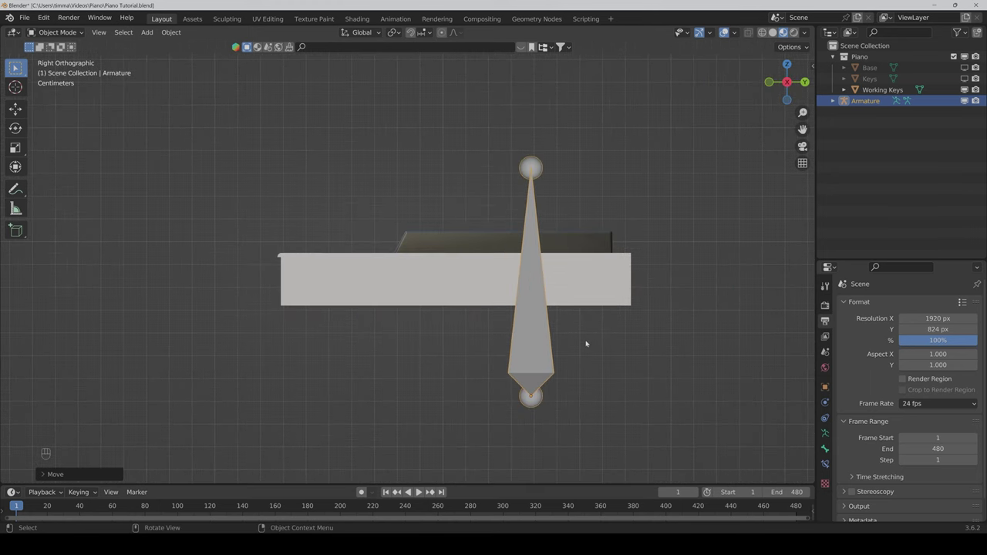
Step: Bring up the armature's Viewport Display settings in the Properties editor
{"action": "left_click", "coordinate": [825, 449]}
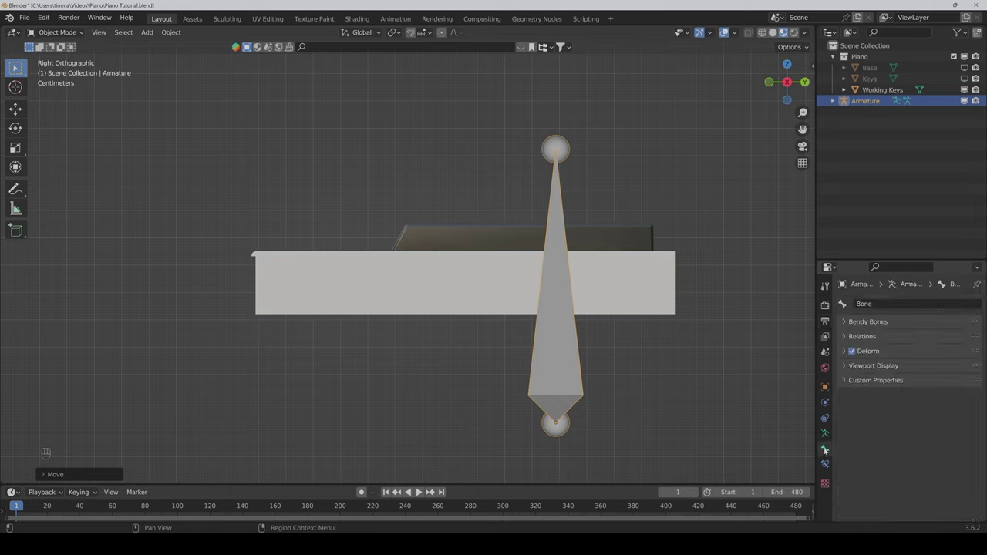
{"action": "left_click", "coordinate": [871, 367]}
{"action": "left_click", "coordinate": [870, 368]}
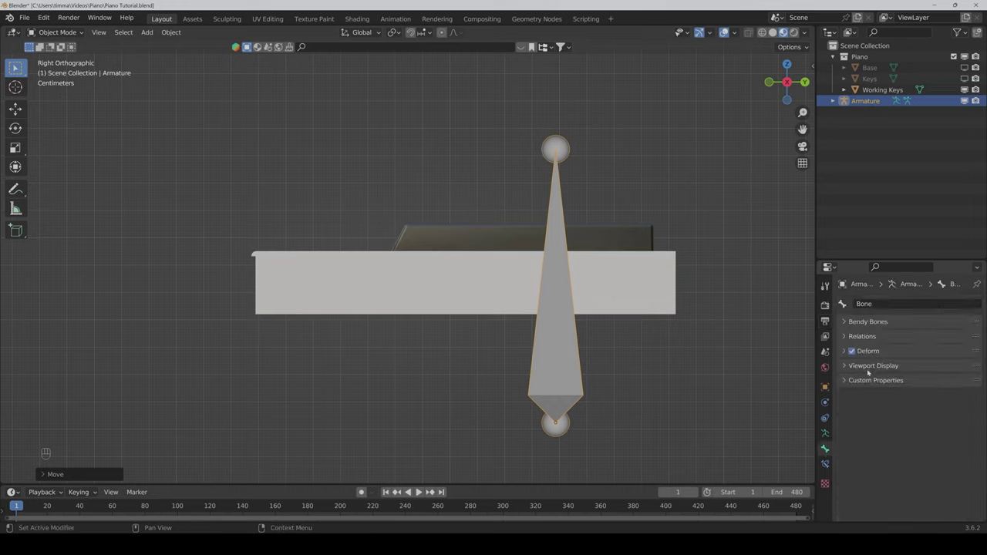
{"action": "left_click", "coordinate": [825, 433]}
{"action": "left_click", "coordinate": [868, 449]}
{"action": "scroll", "coordinate": [867, 455], "scroll_direction": "down", "scroll_amount": 2}
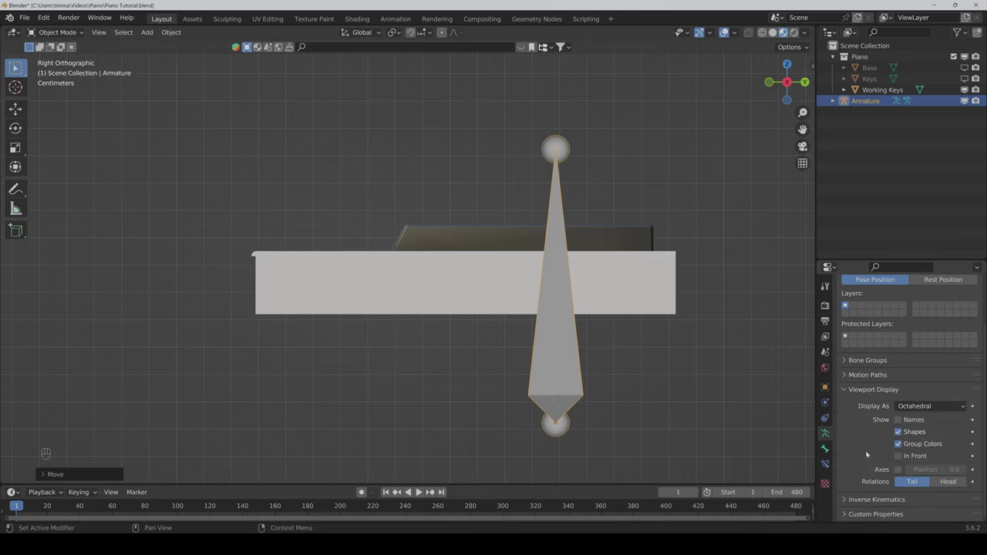
Step: Set the armature to display as Stick and enable In Front
{"action": "left_click", "coordinate": [901, 408]}
{"action": "left_click", "coordinate": [913, 433]}
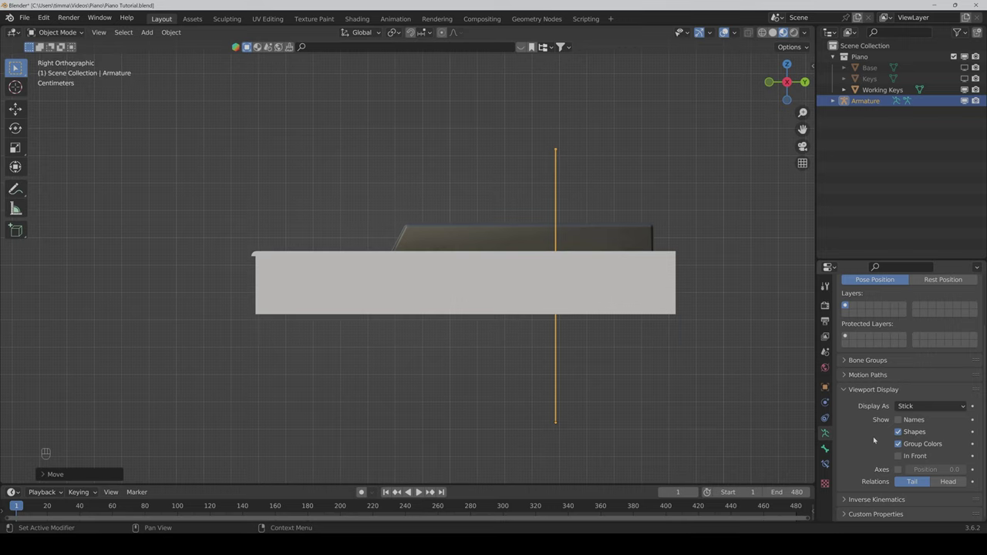
{"action": "left_click", "coordinate": [898, 456]}
{"action": "scroll", "coordinate": [570, 333], "scroll_direction": "up", "scroll_amount": 1}
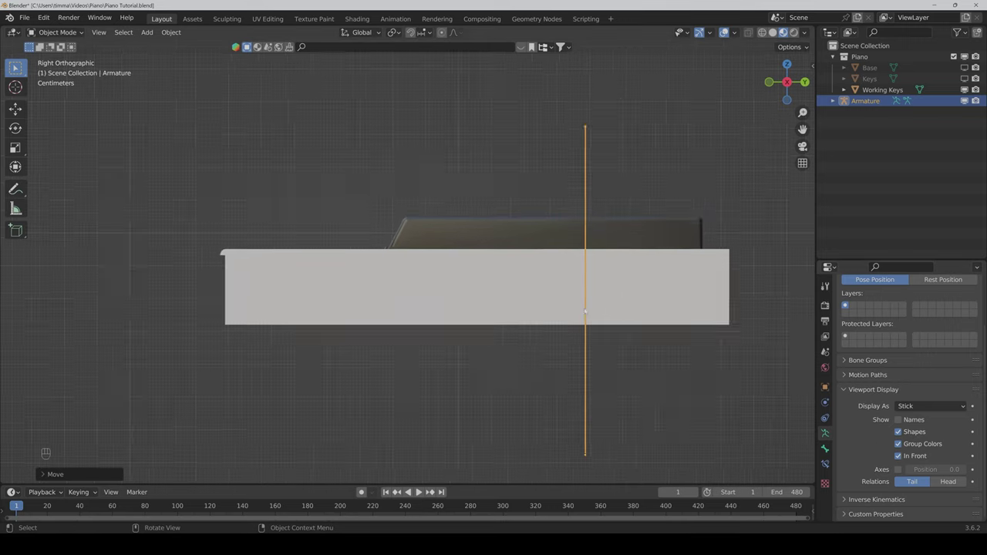
{"action": "scroll", "coordinate": [570, 334], "scroll_direction": "up", "scroll_amount": 1}
{"action": "left_click_drag", "start_coordinate": [802, 129], "coordinate": [551, 93]}
{"action": "scroll", "coordinate": [623, 293], "scroll_direction": "down", "scroll_amount": 1}
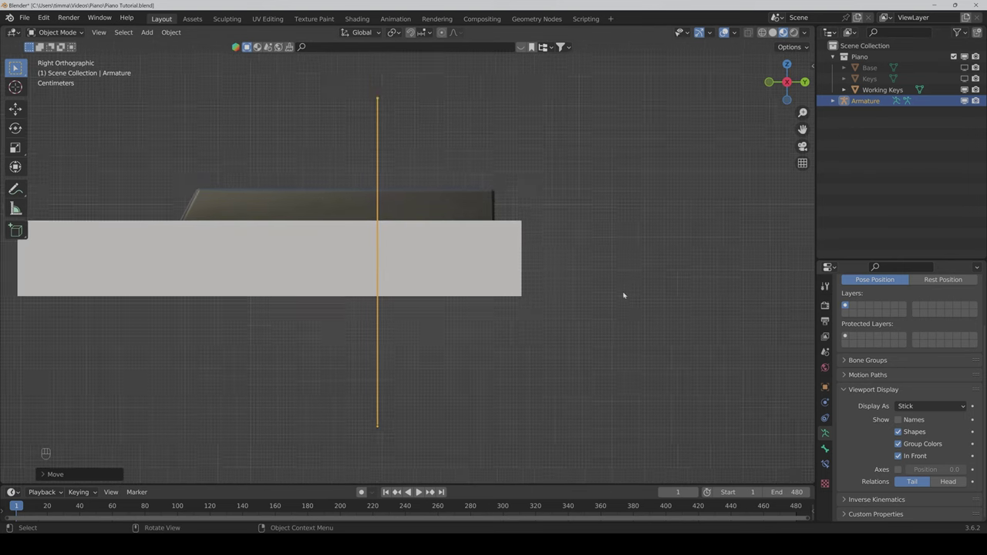
{"action": "scroll", "coordinate": [582, 323], "scroll_direction": "down", "scroll_amount": 2}
Step: Move the bone to the rear end of the key block
{"action": "key", "text": "g"}
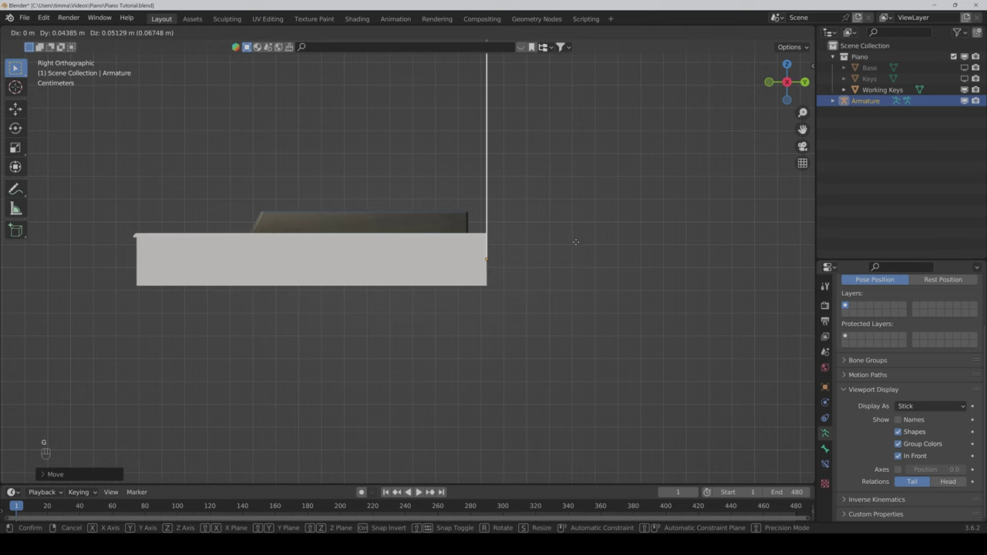
{"action": "left_click", "coordinate": [576, 243]}
{"action": "mouse_move", "coordinate": [803, 129]}
{"action": "left_mouse_down"}
{"action": "mouse_move", "coordinate": [844, 215]}
{"action": "mouse_move", "coordinate": [810, 156]}
{"action": "left_mouse_up"}
Step: Rotate the bone 90° about X so it lies flat along the keys
{"action": "type", "text": "r90"}
{"action": "key", "text": "BackSpace"}
{"action": "key", "text": "r"}
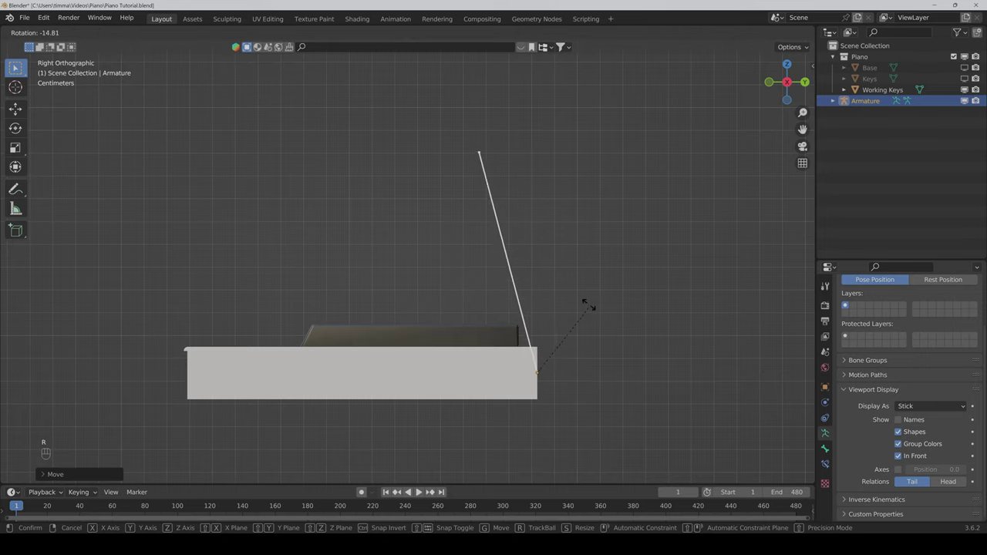
{"action": "key", "text": "y"}
{"action": "type", "text": "x"}
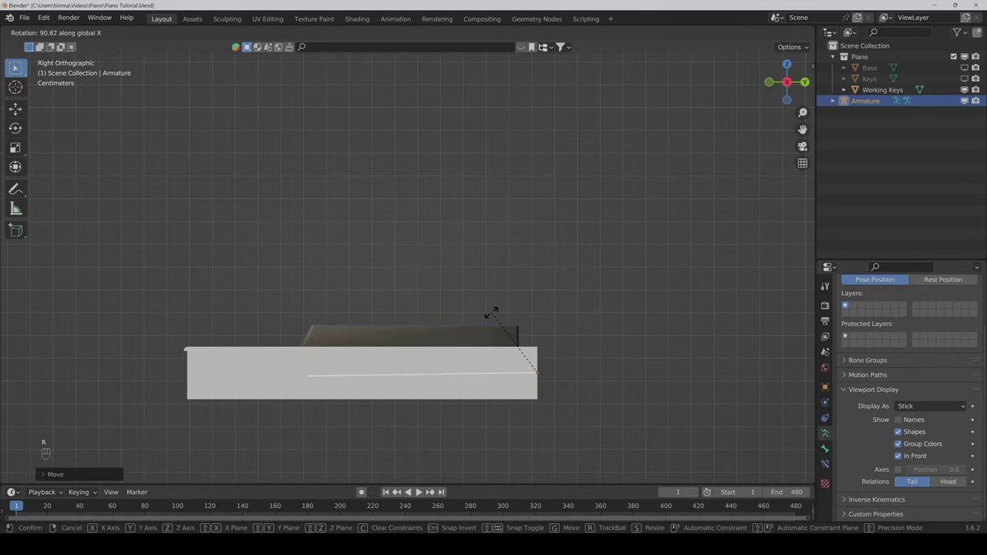
{"action": "type", "text": "90"}
{"action": "key", "text": "Return"}
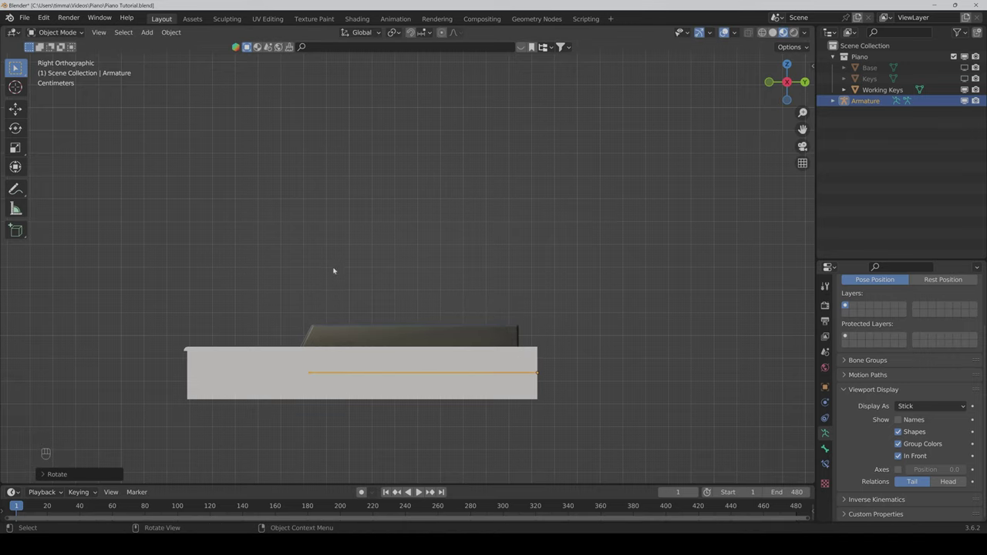
Step: In Edit Mode, slide the bone head along Y to the key's front edge
{"action": "key", "text": "Tab"}
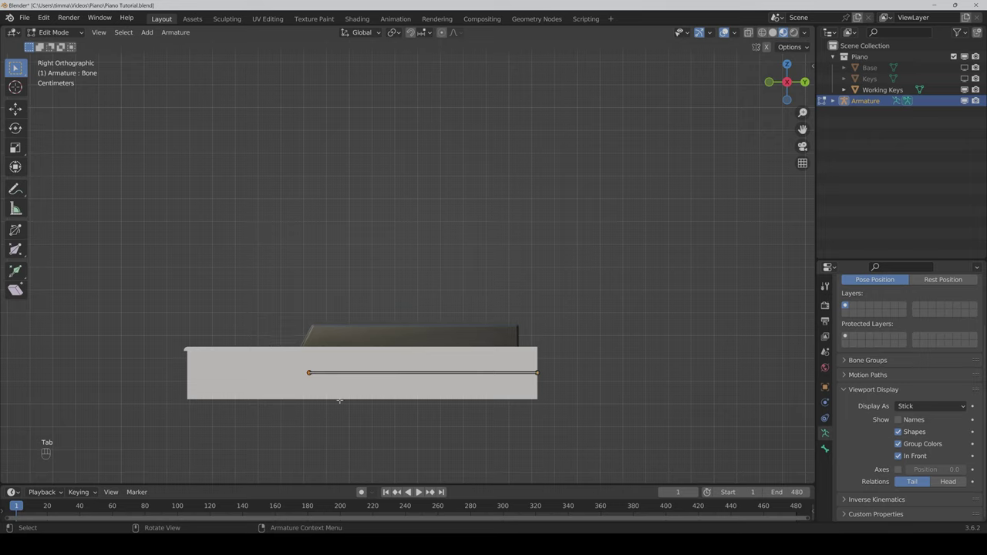
{"action": "key", "text": "g"}
{"action": "key", "text": "y"}
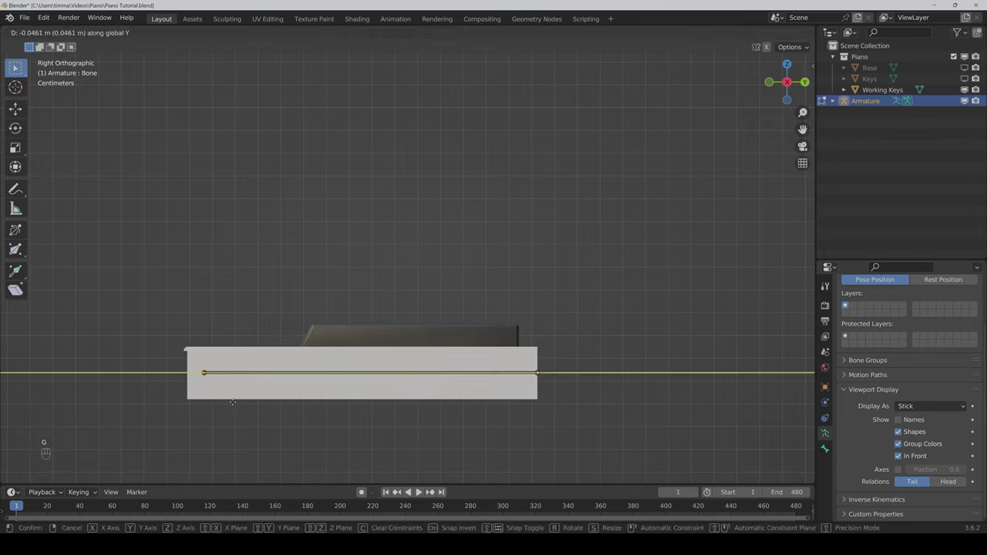
{"action": "left_click", "coordinate": [218, 402]}
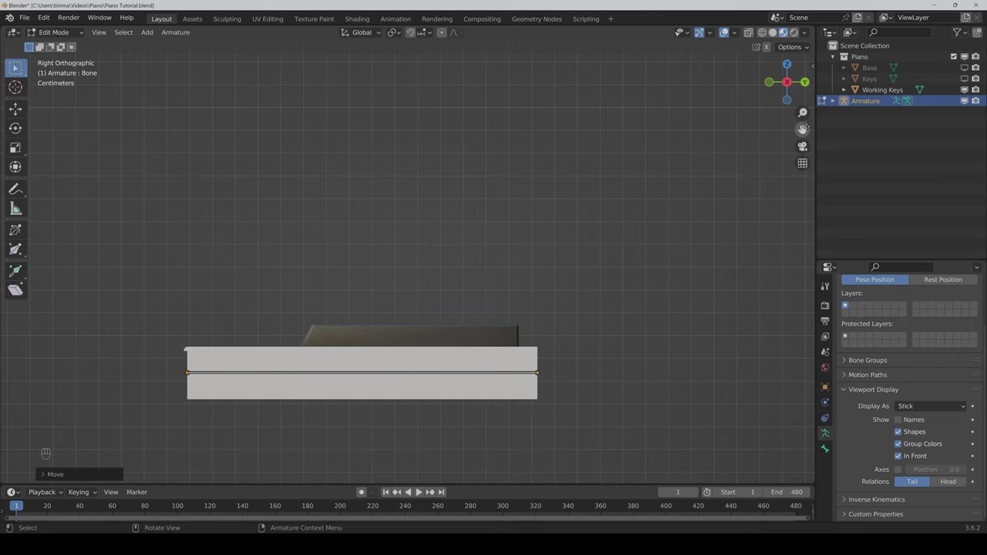
{"action": "left_click_drag", "start_coordinate": [802, 129], "coordinate": [979, 38]}
{"action": "scroll", "coordinate": [812, 66], "scroll_direction": "up", "scroll_amount": 1}
{"action": "scroll", "coordinate": [408, 262], "scroll_direction": "up", "scroll_amount": 4}
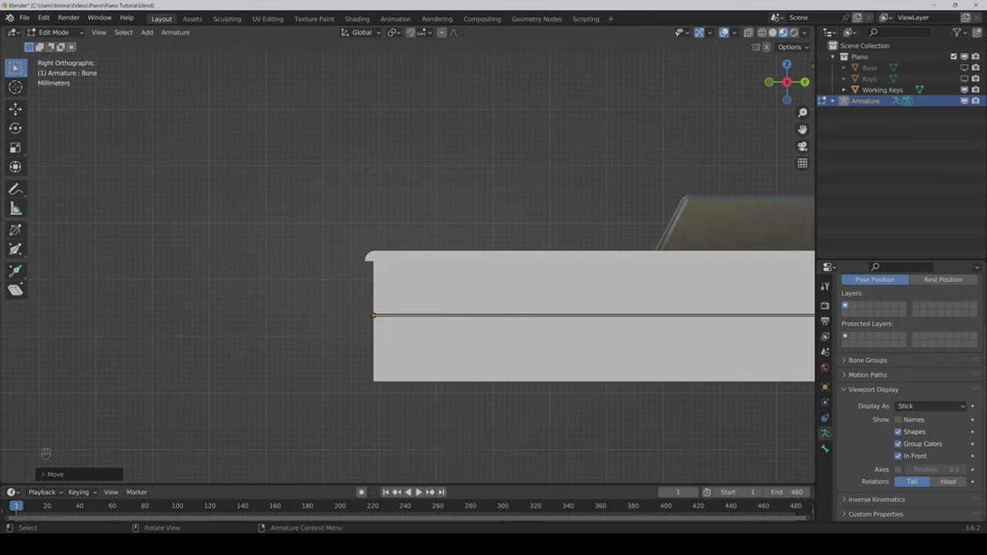
{"action": "left_click", "coordinate": [374, 316]}
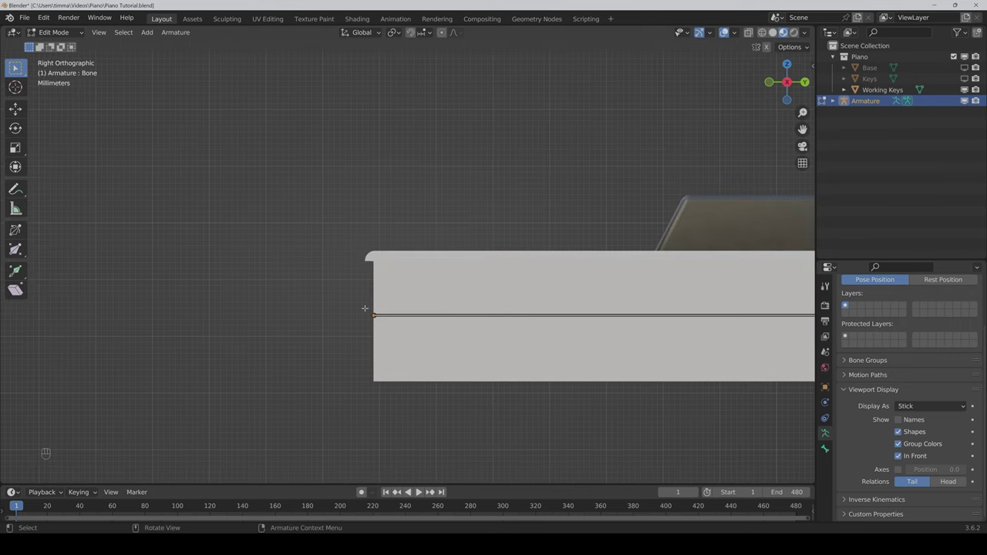
{"action": "left_click_drag", "start_coordinate": [802, 129], "coordinate": [787, 152]}
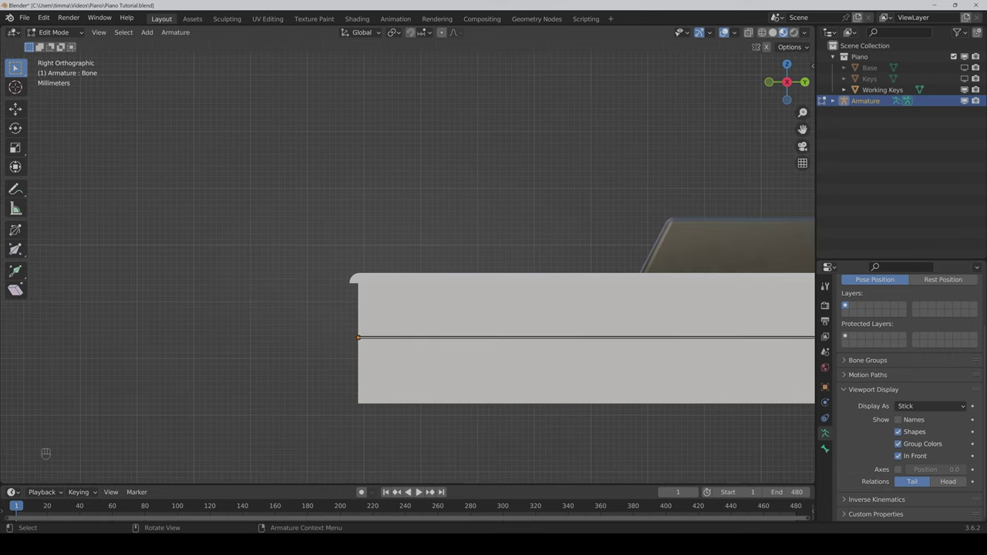
Step: Extrude an upright bone along Z from the head and clear its parent
{"action": "key", "text": "e"}
{"action": "key", "text": "z"}
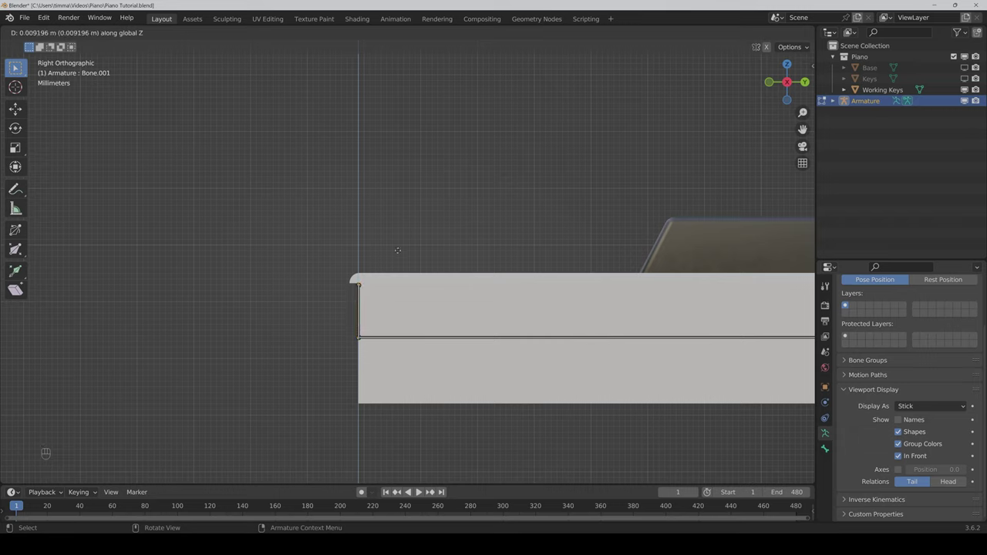
{"action": "left_click", "coordinate": [398, 220]}
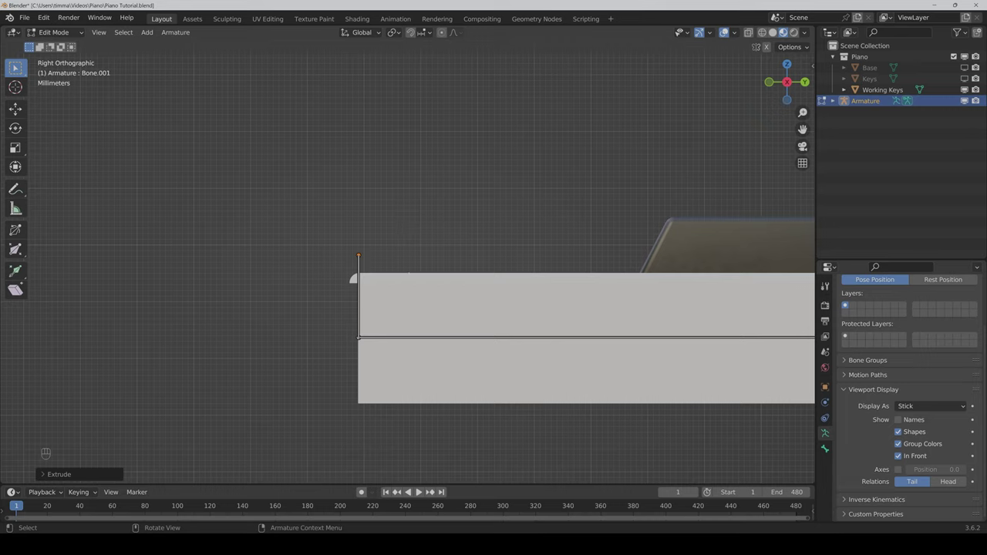
{"action": "left_click", "coordinate": [357, 300]}
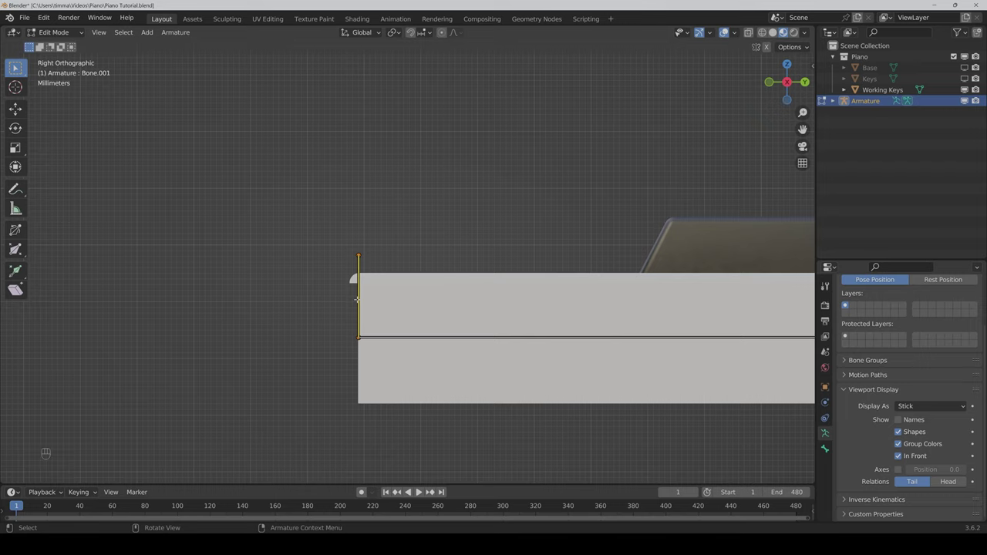
{"action": "key", "text": "alt+p"}
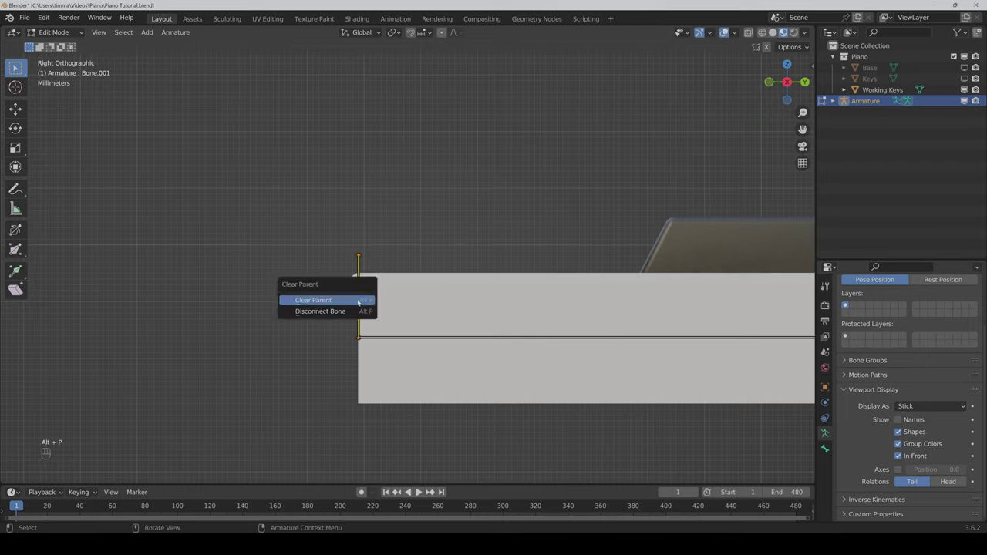
{"action": "left_click", "coordinate": [359, 302]}
{"action": "key", "text": "g"}
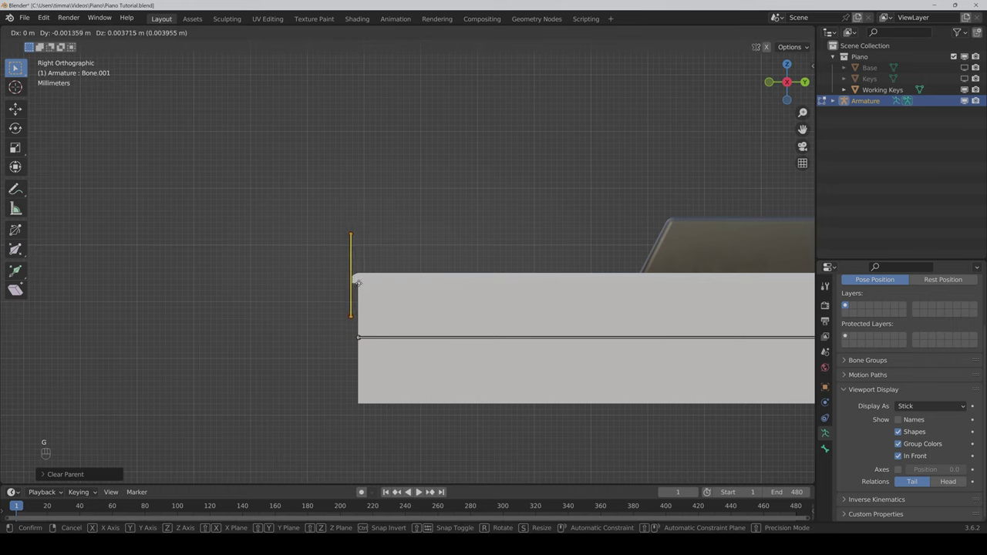
{"action": "left_click", "coordinate": [349, 277]}
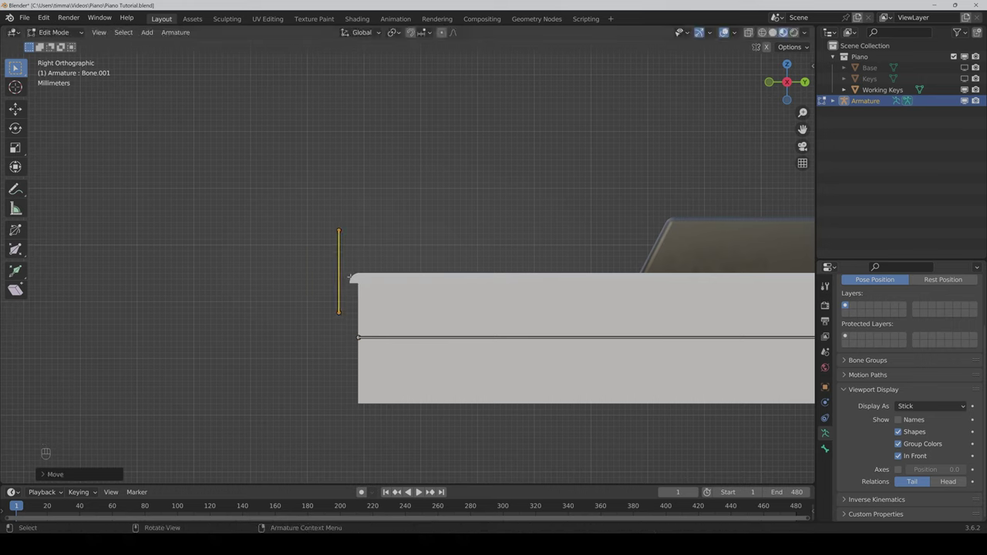
{"action": "key", "text": "ctrl+z"}
{"action": "left_click", "coordinate": [306, 265]}
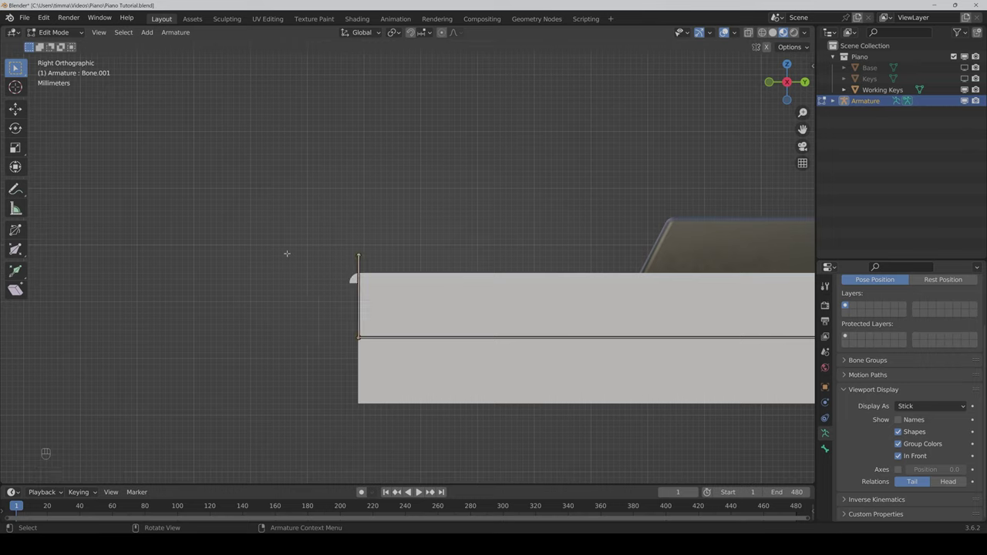
Step: In Pose Mode, add an IK constraint on the key bone targeting upright Bone.001
{"action": "left_click", "coordinate": [57, 32]}
{"action": "left_click", "coordinate": [58, 70]}
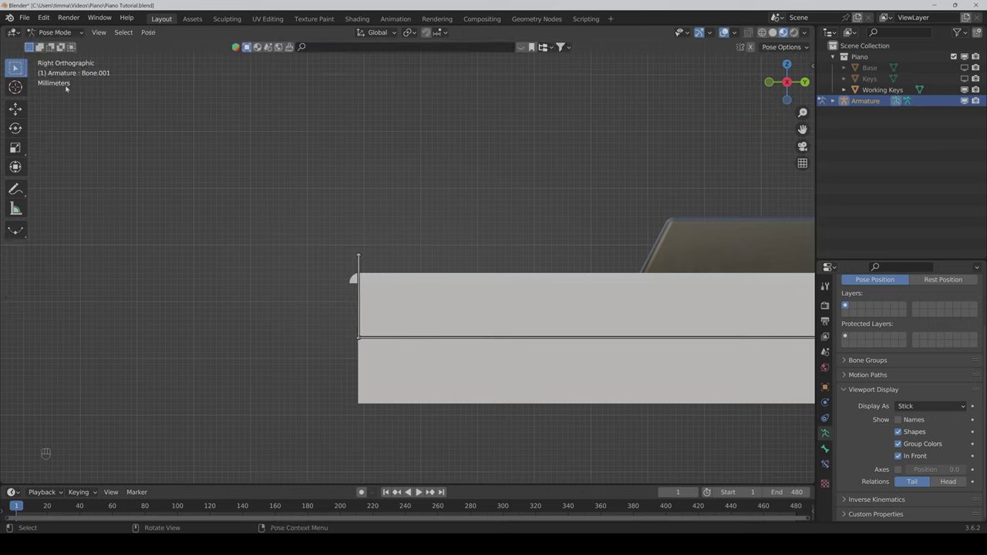
{"action": "left_click", "coordinate": [360, 305]}
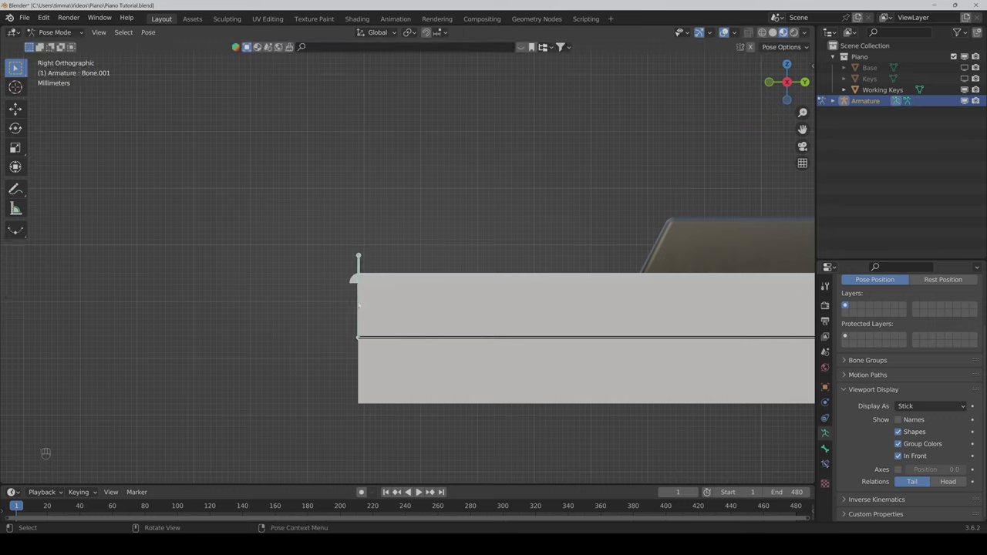
{"action": "left_click", "coordinate": [409, 339], "text": "shift"}
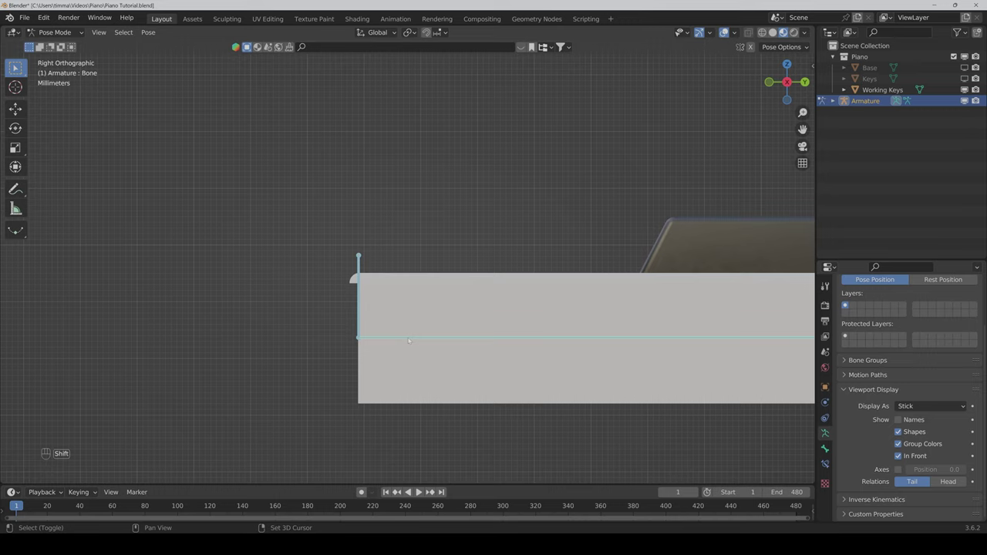
{"action": "key", "text": "shift+i"}
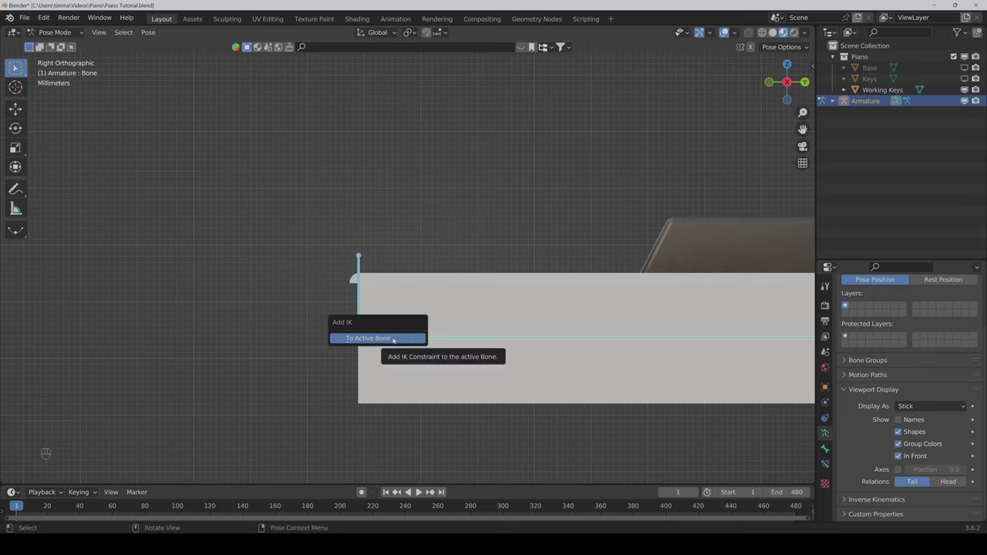
{"action": "left_click", "coordinate": [394, 340]}
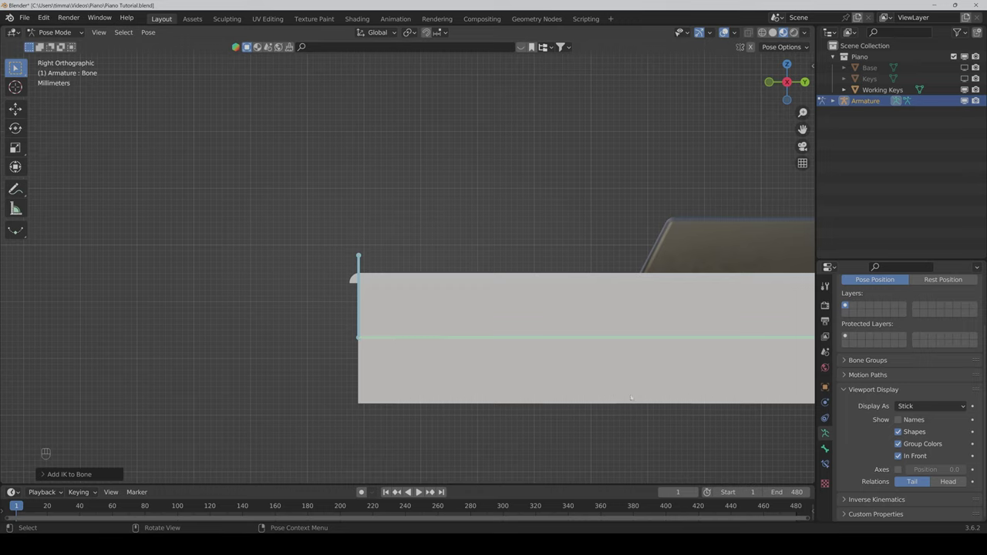
Step: Set the key bone's IK chain length to 1
{"action": "left_click", "coordinate": [825, 449]}
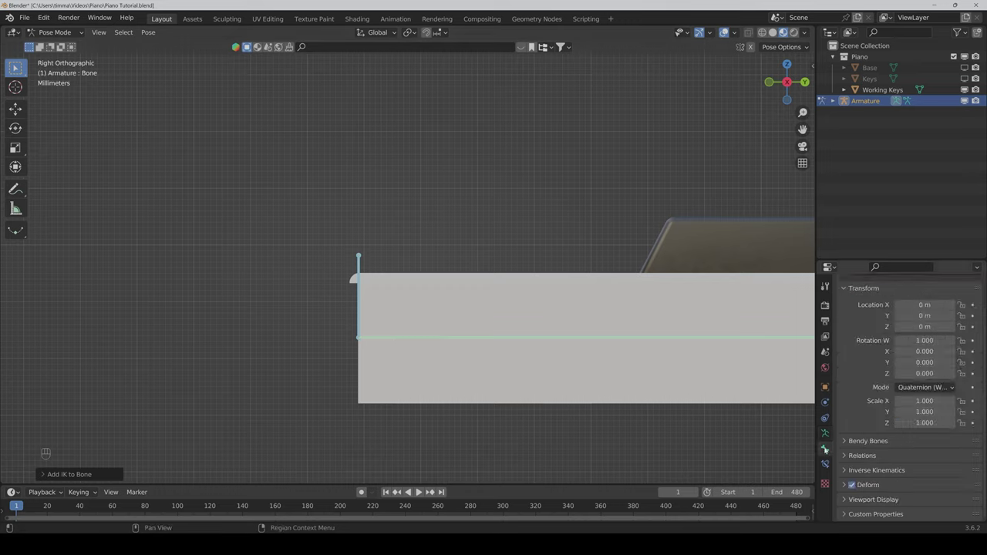
{"action": "left_click", "coordinate": [825, 463]}
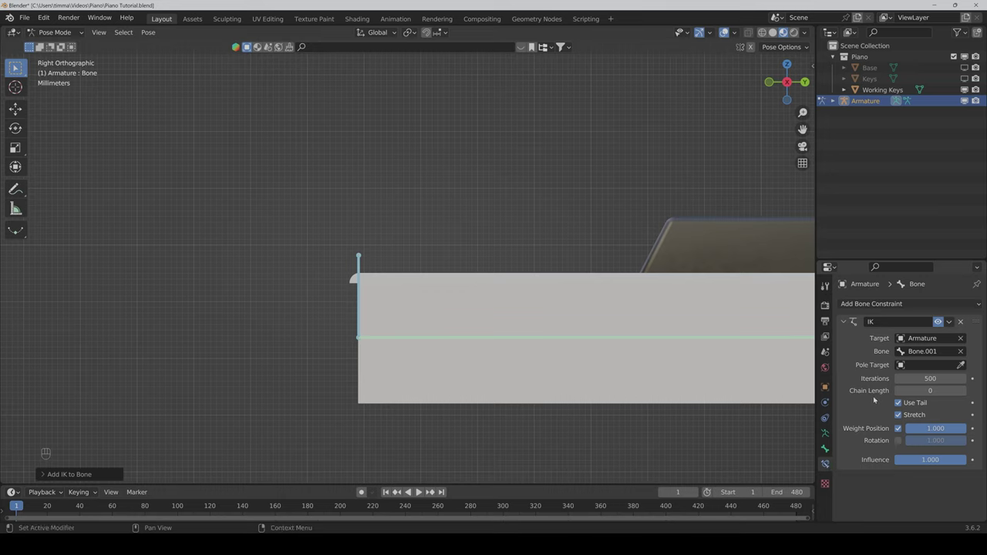
{"action": "left_click", "coordinate": [963, 391]}
Step: Select Bone.001 and try a test move, then cancel it
{"action": "left_click", "coordinate": [359, 304]}
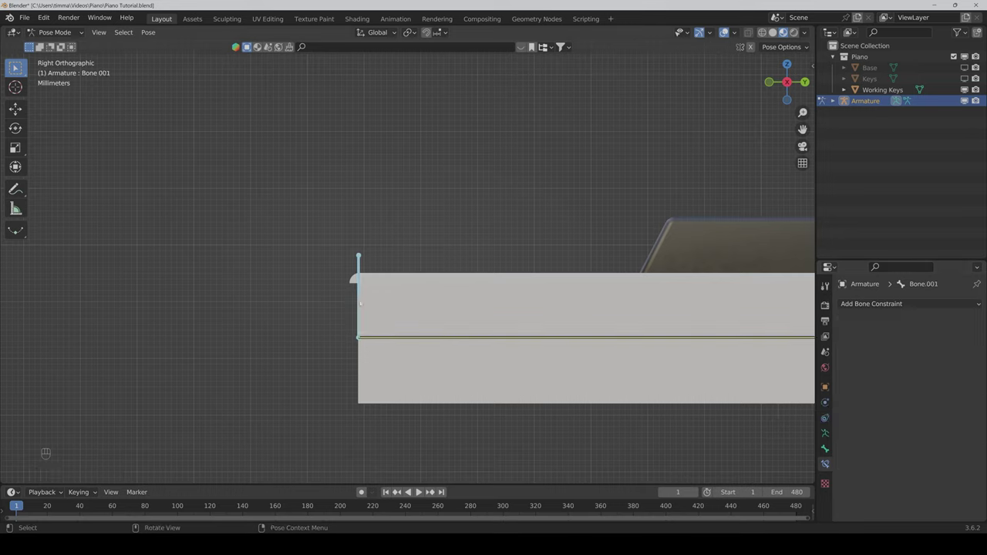
{"action": "key", "text": "g"}
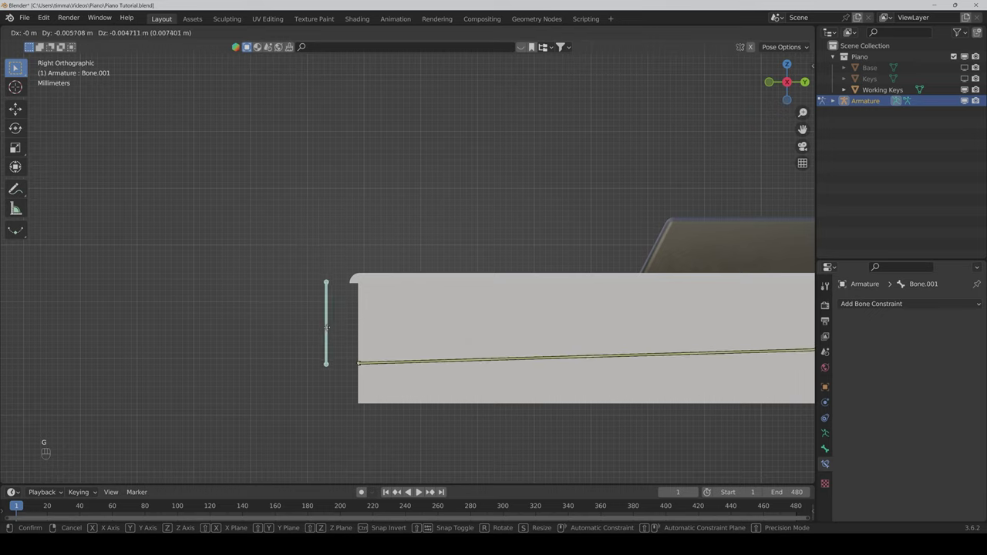
{"action": "right_click", "coordinate": [333, 283]}
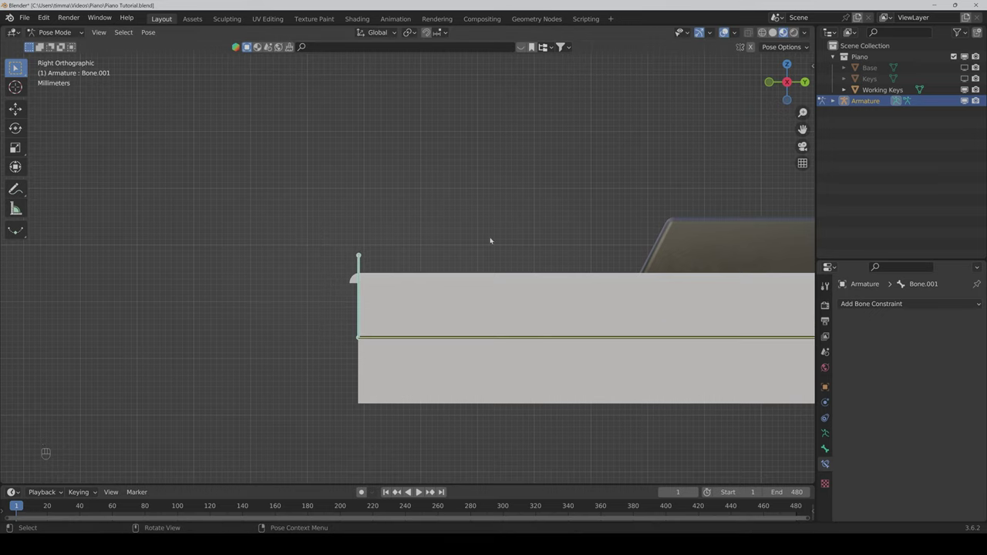
Step: Add a Local Space Limit Location with all limits 0 except Min Y -0.1 m
{"action": "left_click", "coordinate": [900, 305]}
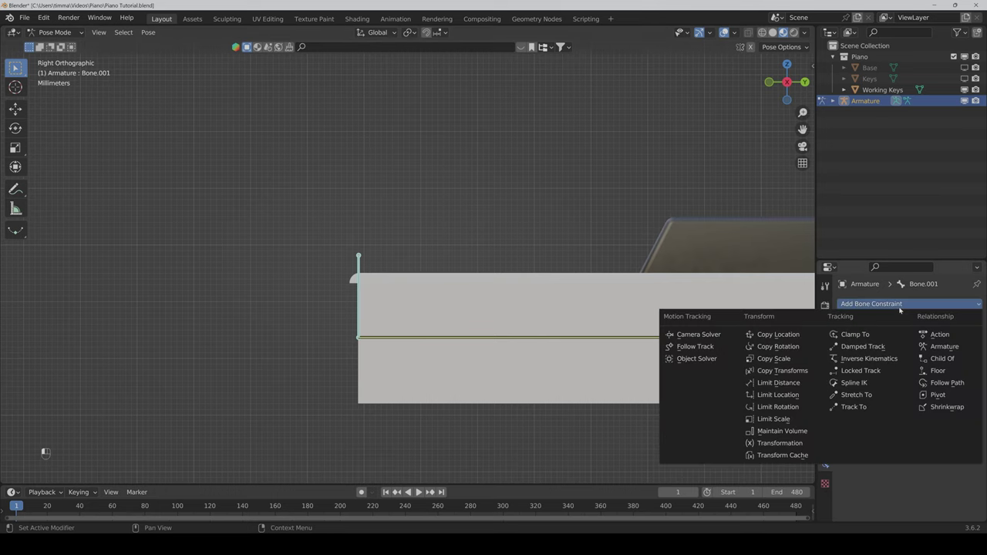
{"action": "left_click", "coordinate": [800, 397]}
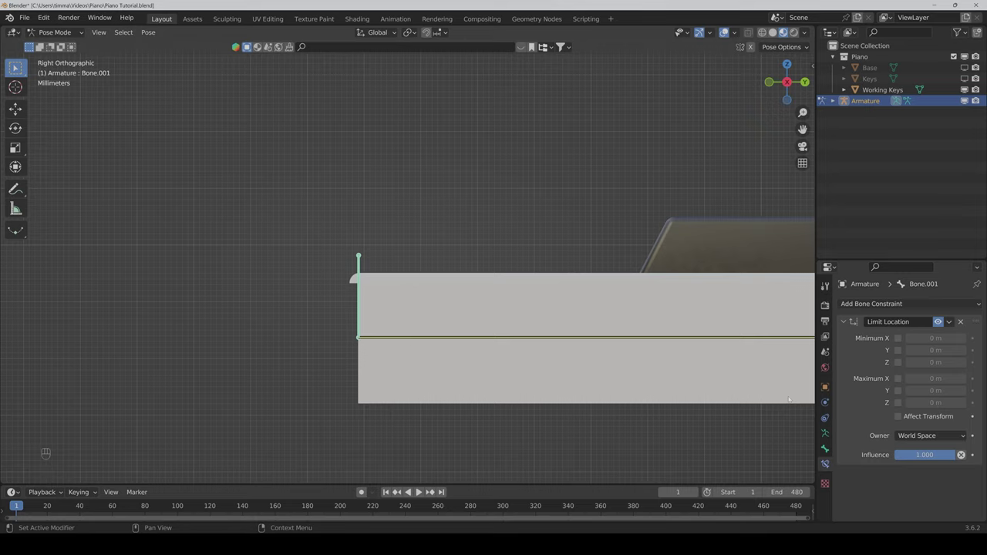
{"action": "left_click_drag", "start_coordinate": [897, 338], "coordinate": [896, 393]}
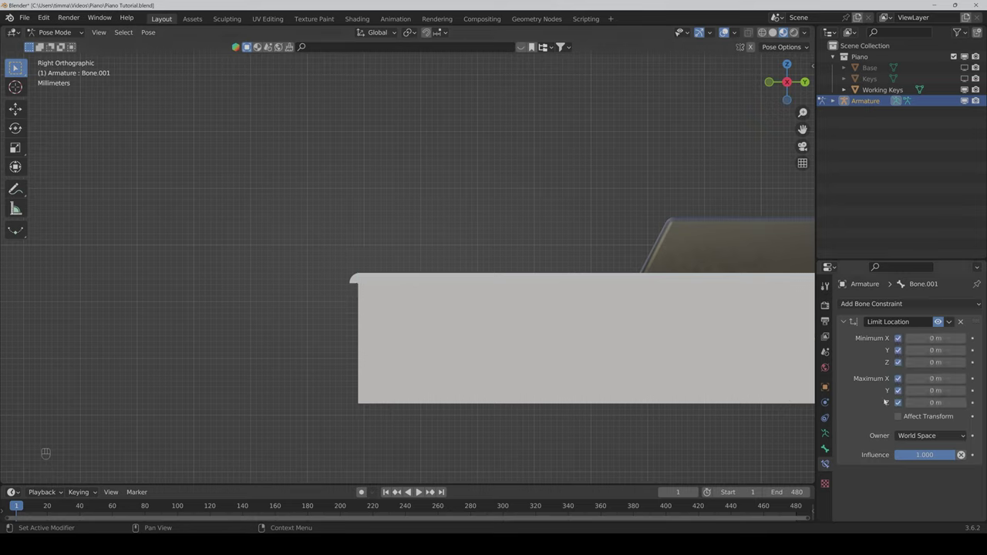
{"action": "left_click", "coordinate": [915, 436]}
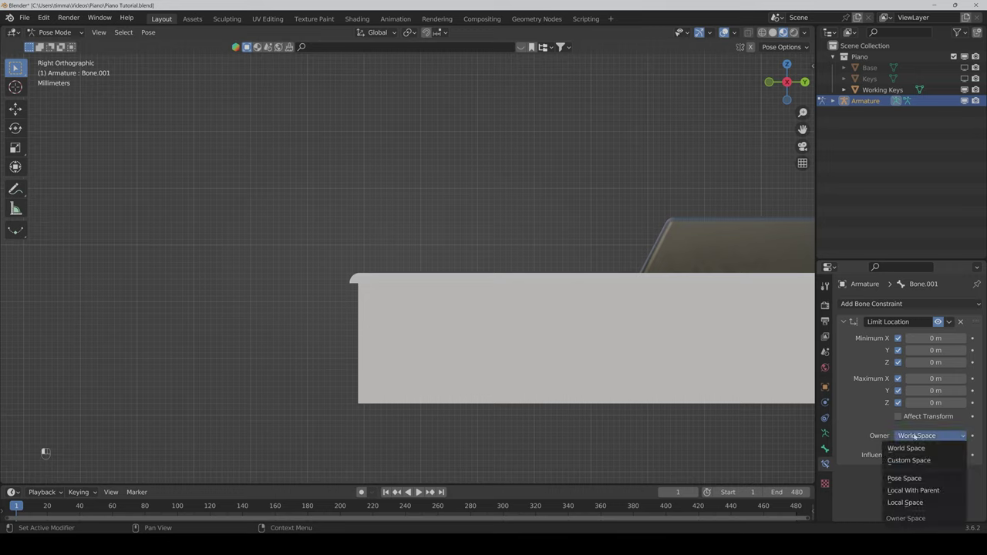
{"action": "left_click", "coordinate": [916, 502]}
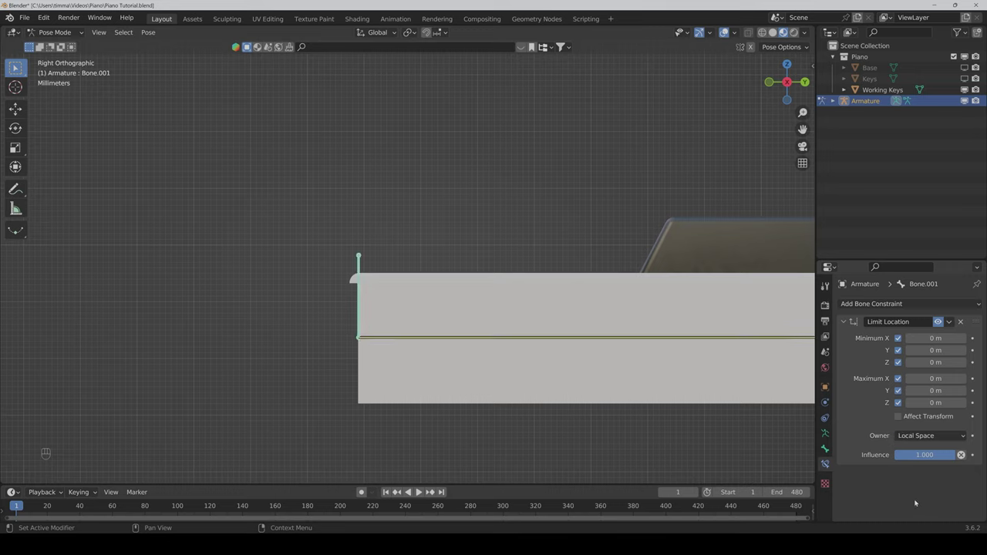
{"action": "left_click", "coordinate": [936, 350]}
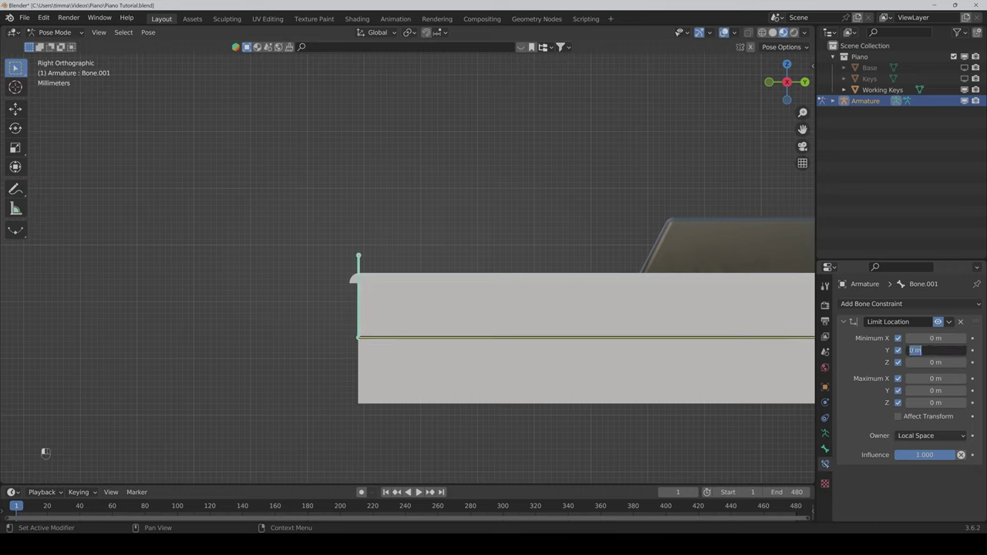
{"action": "key", "text": "BackSpace"}
{"action": "type", "text": "-0.1"}
{"action": "key", "text": "Return"}
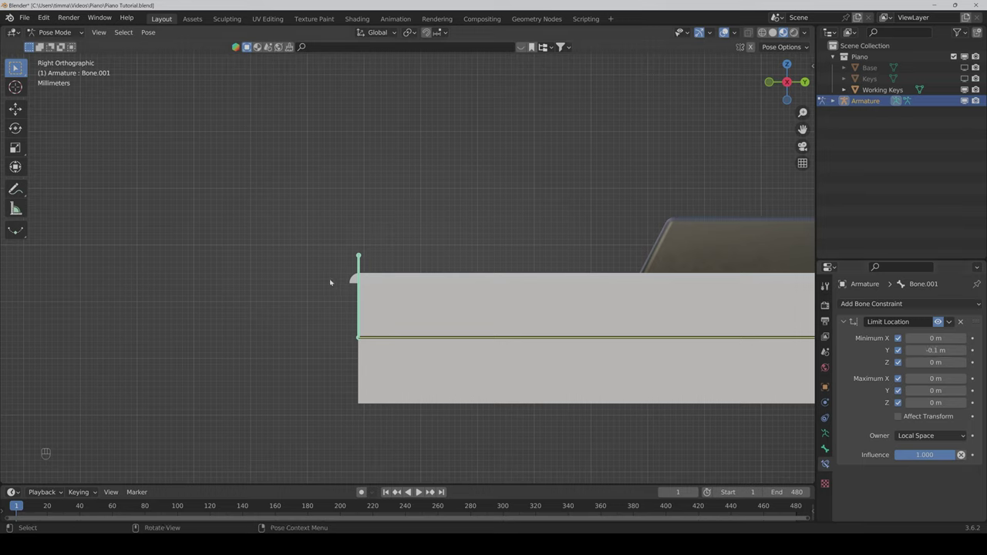
Step: Test-press the key by moving Bone.001
{"action": "key", "text": "g"}
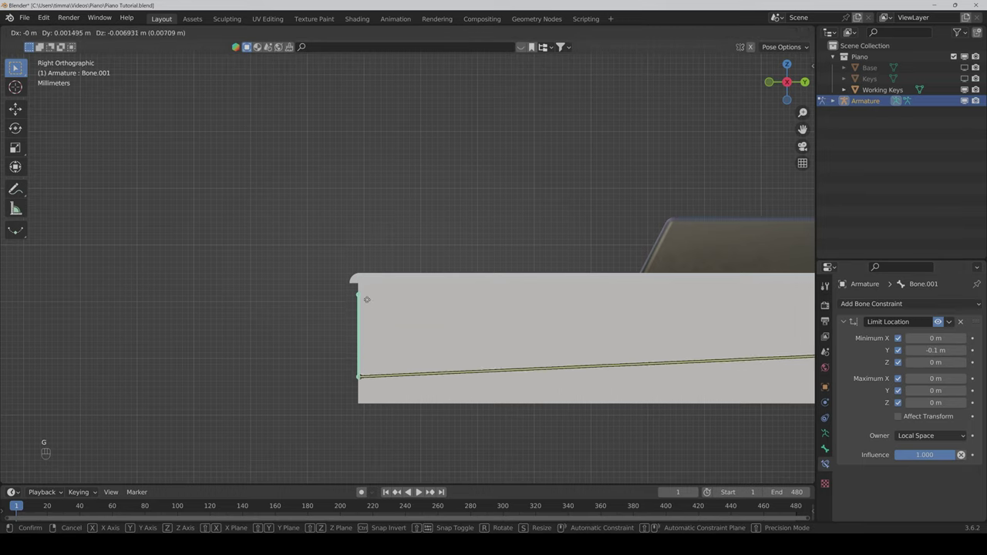
{"action": "left_click", "coordinate": [365, 259]}
{"action": "scroll", "coordinate": [528, 189], "scroll_direction": "down", "scroll_amount": 1}
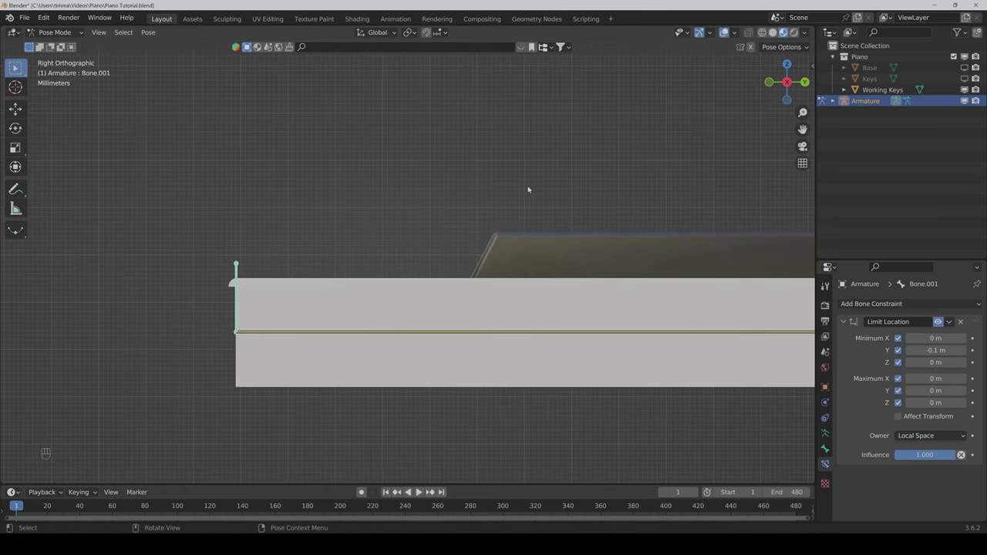
Step: Add a Copy Location constraint to Bone.001 and move it above Limit Location
{"action": "left_click", "coordinate": [883, 304]}
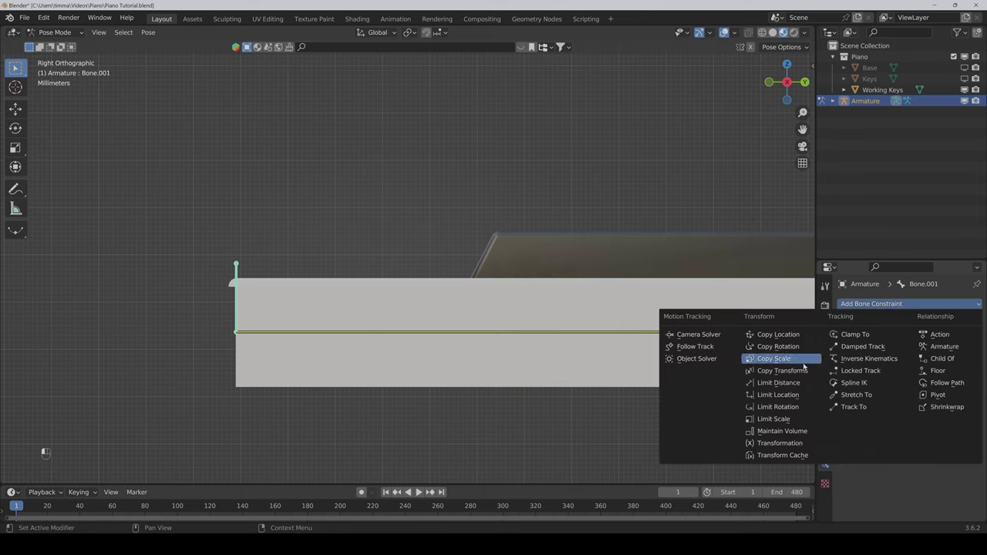
{"action": "left_click", "coordinate": [792, 335]}
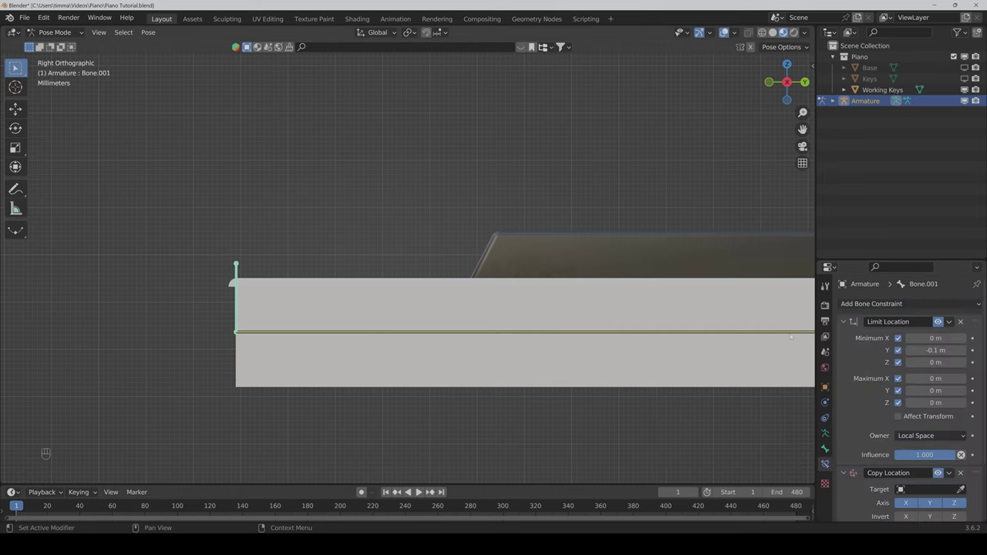
{"action": "left_click_drag", "start_coordinate": [950, 474], "coordinate": [960, 322]}
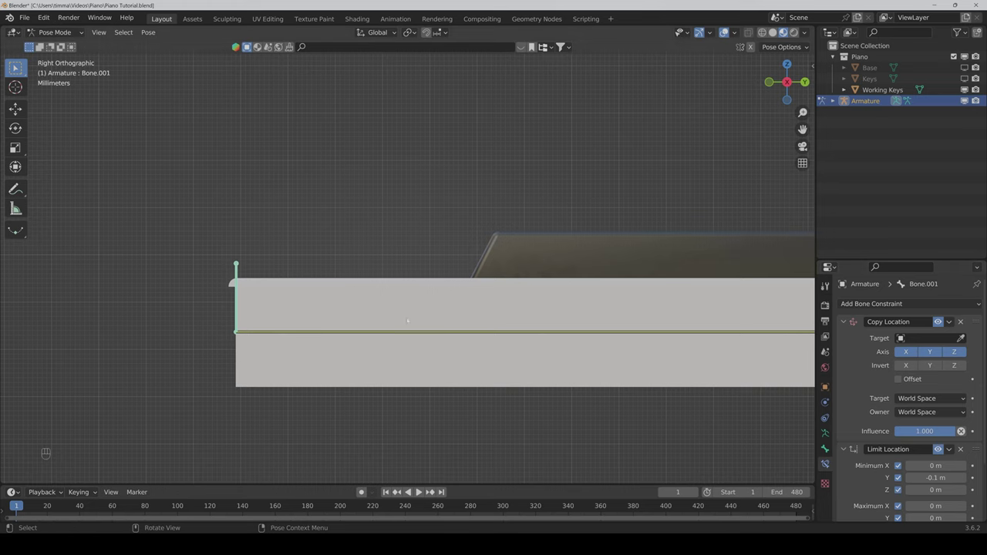
{"action": "scroll", "coordinate": [360, 317], "scroll_direction": "down", "scroll_amount": 3}
{"action": "middle_click_drag", "start_coordinate": [360, 317], "coordinate": [455, 366]}
{"action": "left_click_drag", "start_coordinate": [802, 128], "coordinate": [695, 77]}
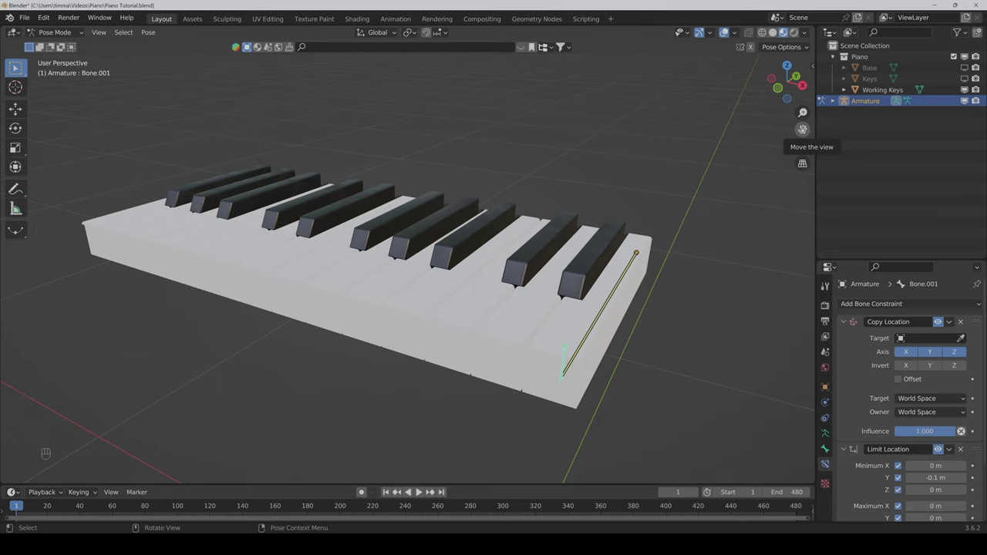
Step: In top view, duplicate the key bone along X onto the neighbouring white keys as a pair
{"action": "key", "text": "Tab"}
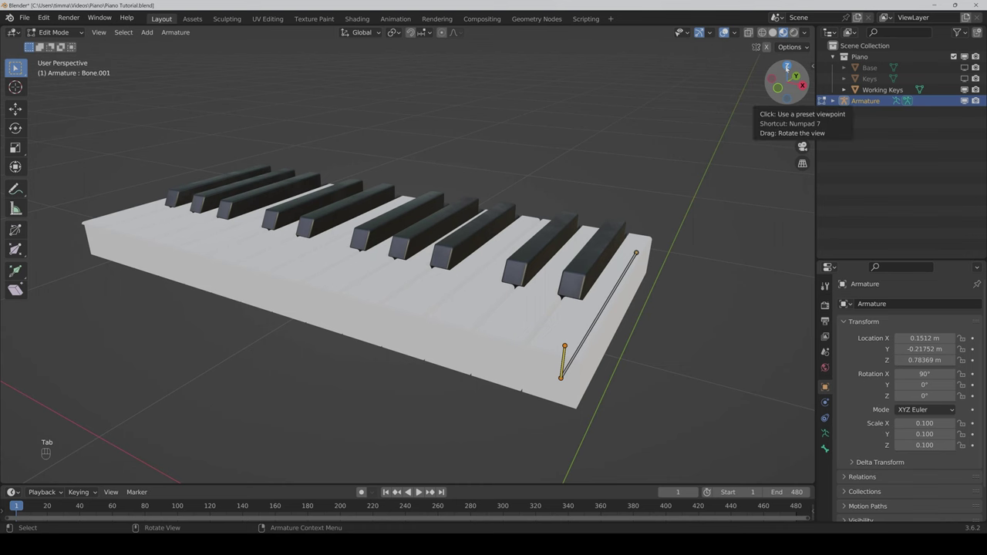
{"action": "left_click", "coordinate": [787, 66]}
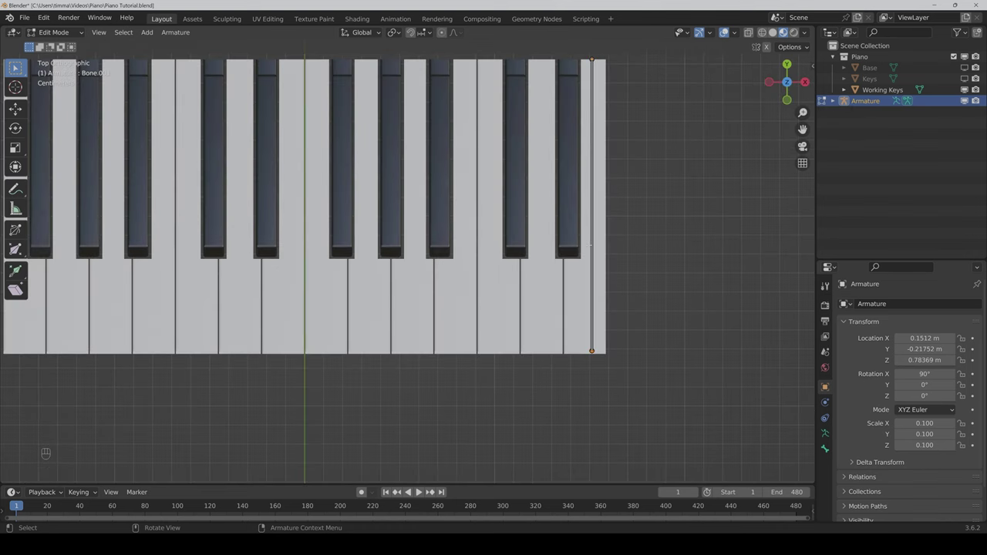
{"action": "key", "text": "a"}
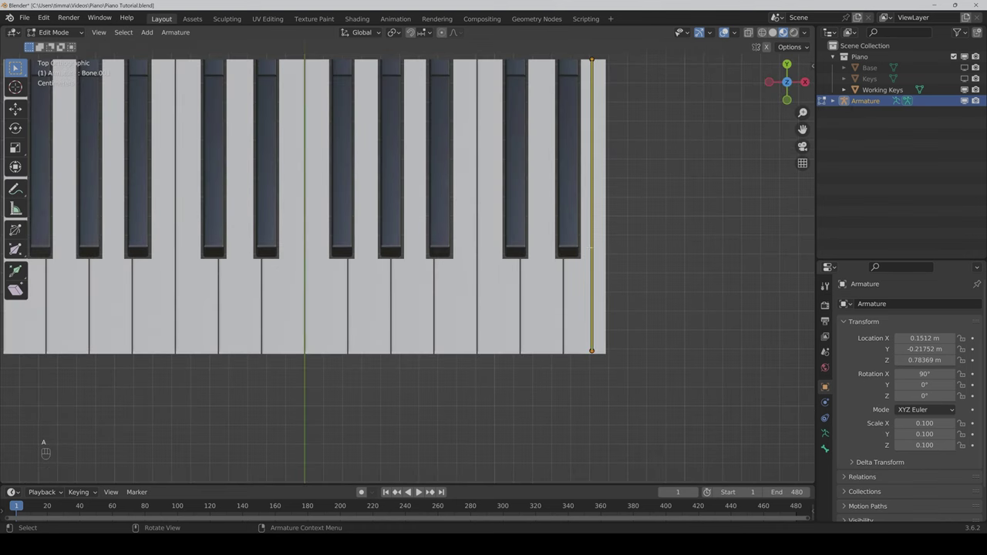
{"action": "key", "text": "shift+d"}
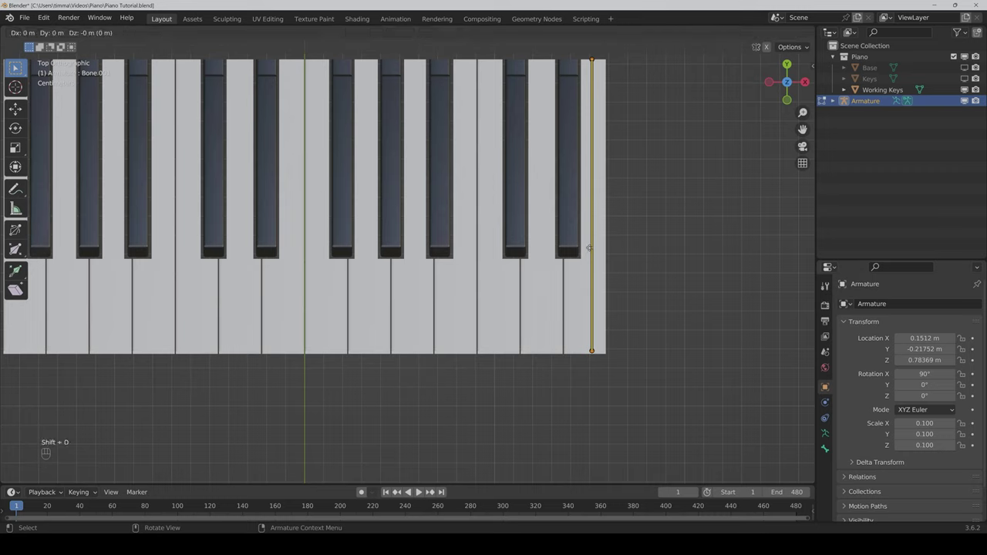
{"action": "key", "text": "x"}
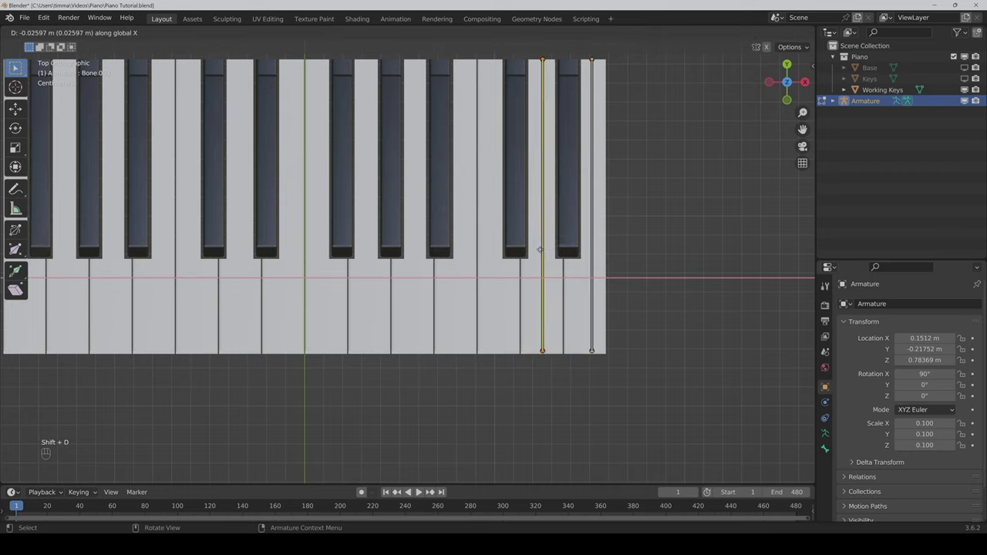
{"action": "left_click", "coordinate": [539, 249]}
{"action": "left_click", "coordinate": [592, 249], "text": "shift"}
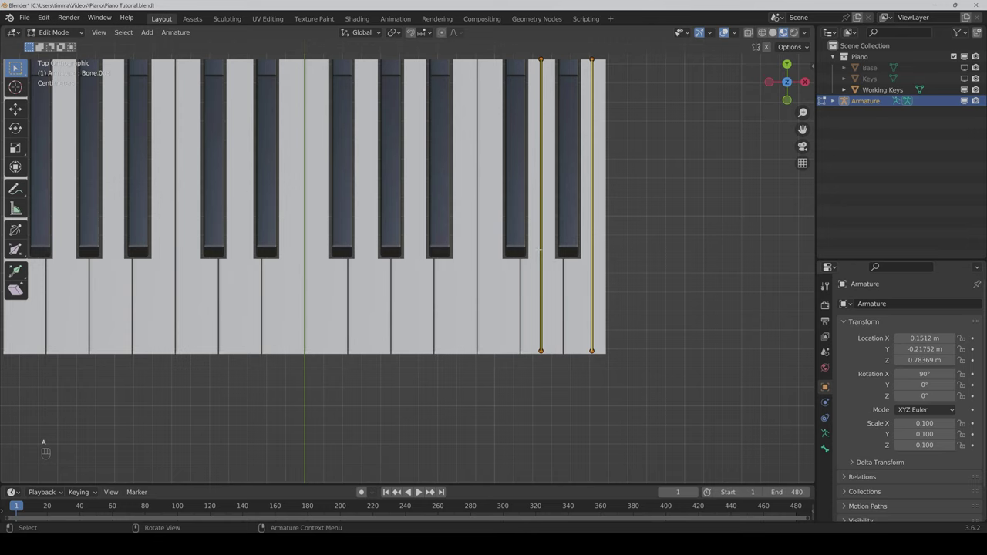
{"action": "key", "text": "shift+d"}
{"action": "key", "text": "x"}
{"action": "left_click", "coordinate": [449, 256]}
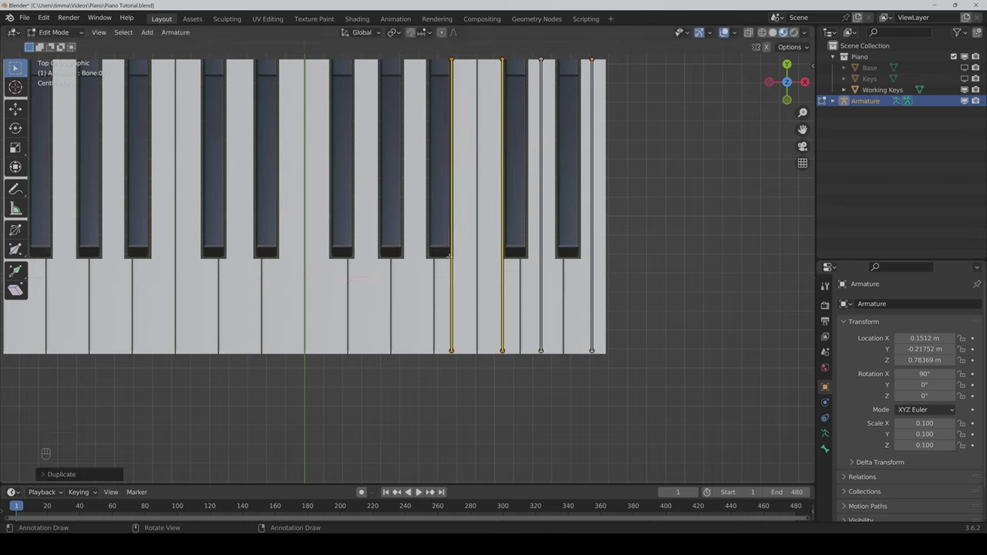
Step: Keep copying the bone pair along X out to the leftmost white keys
{"action": "key", "text": "shift+d"}
{"action": "key", "text": "x"}
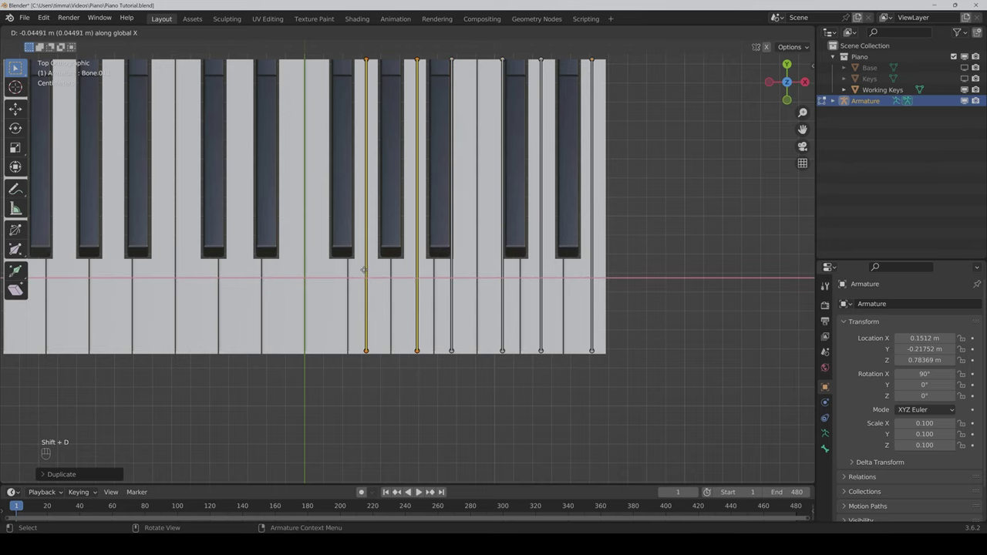
{"action": "left_click", "coordinate": [194, 289]}
{"action": "key", "text": "shift+d"}
{"action": "key", "text": "x"}
{"action": "left_click", "coordinate": [101, 294]}
{"action": "key", "text": "shift+d"}
{"action": "key", "text": "x"}
{"action": "left_click", "coordinate": [14, 293]}
Step: Slide the off-centre bones along X so each sits centred on its white key
{"action": "middle_click_drag", "start_coordinate": [309, 231], "coordinate": [383, 300], "text": "shift"}
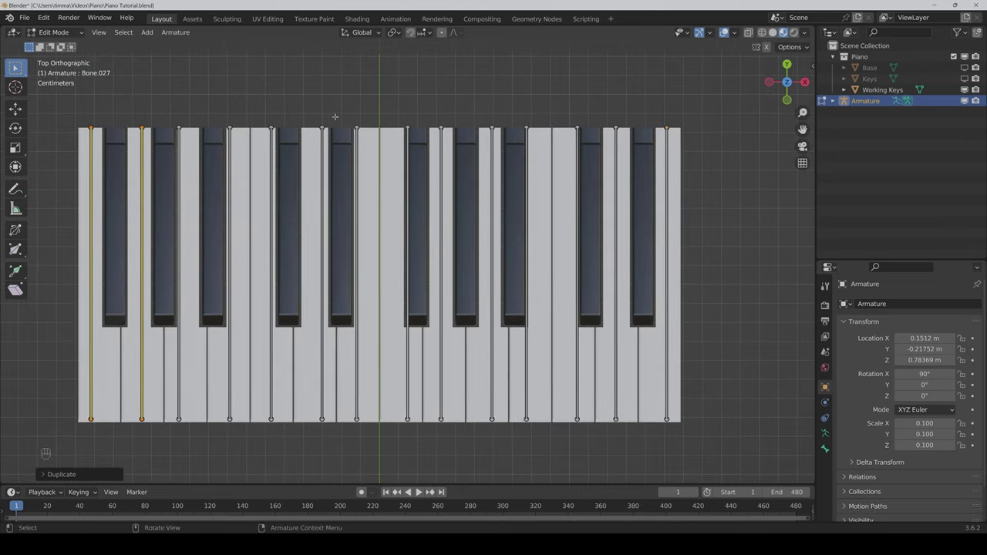
{"action": "left_click", "coordinate": [357, 386]}
{"action": "key", "text": "g"}
{"action": "key", "text": "x"}
{"action": "left_click", "coordinate": [396, 116]}
{"action": "key", "text": "g"}
{"action": "left_click", "coordinate": [415, 466]}
{"action": "left_click", "coordinate": [174, 115]}
{"action": "key", "text": "g"}
{"action": "key", "text": "x"}
{"action": "left_click", "coordinate": [181, 117]}
{"action": "left_click", "coordinate": [527, 117]}
{"action": "key", "text": "g"}
{"action": "key", "text": "x"}
{"action": "left_click", "coordinate": [549, 461]}
{"action": "left_click", "coordinate": [748, 398]}
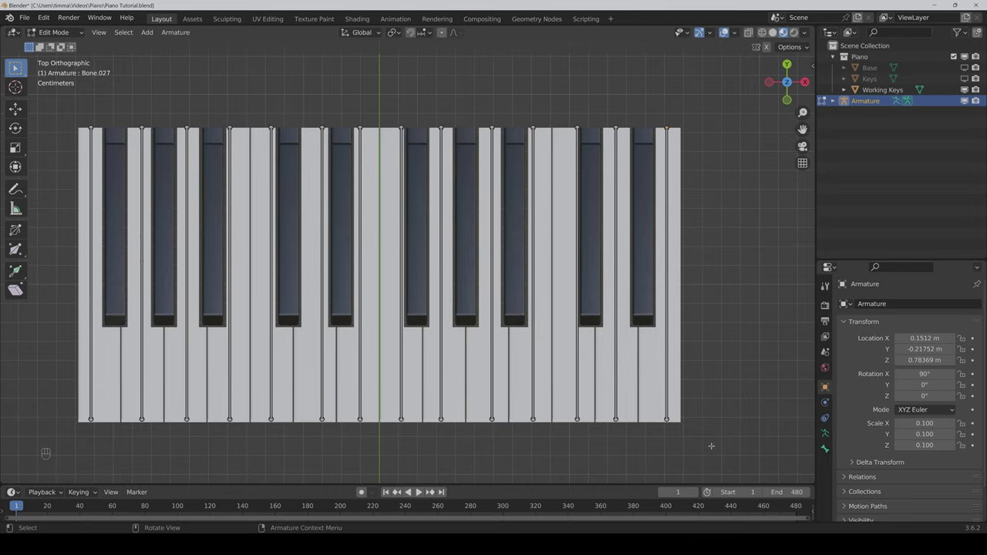
Step: Save the file and select the bone on the last white key
{"action": "middle_click_drag", "start_coordinate": [711, 446], "coordinate": [654, 362]}
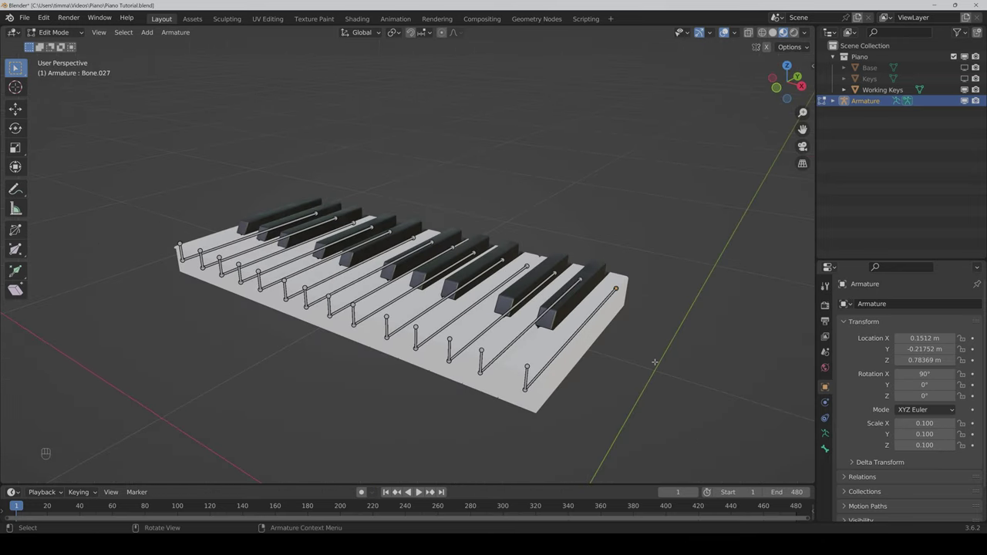
{"action": "key", "text": "ctrl+s"}
{"action": "middle_click_drag", "start_coordinate": [282, 333], "coordinate": [338, 394]}
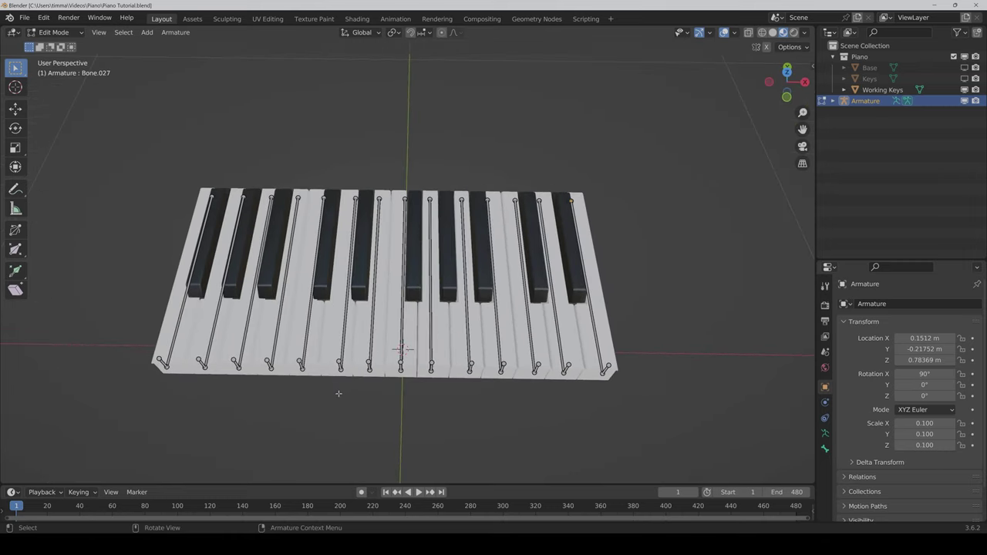
{"action": "left_click_drag", "start_coordinate": [802, 129], "coordinate": [629, 131]}
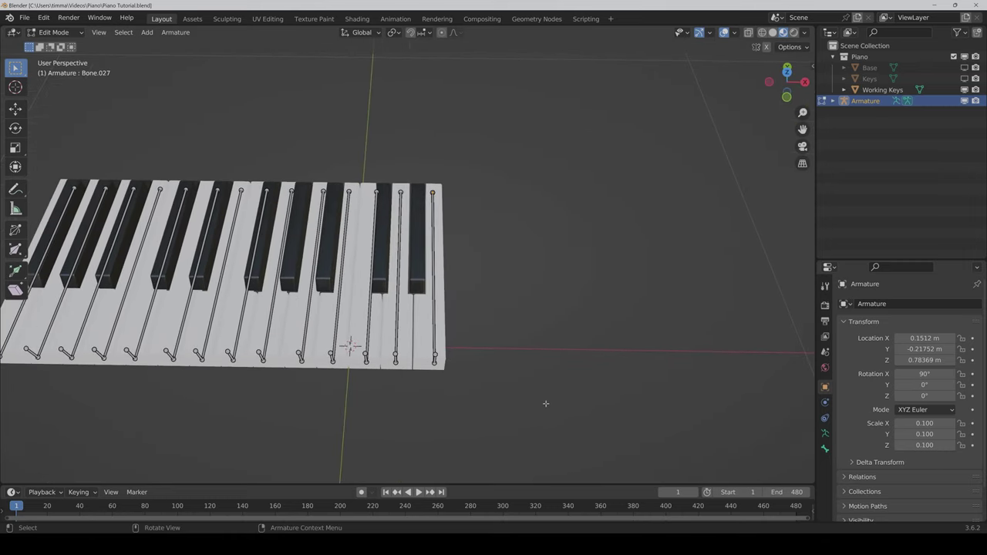
{"action": "left_click_drag", "start_coordinate": [545, 407], "coordinate": [422, 173]}
{"action": "middle_click_drag", "start_coordinate": [587, 320], "coordinate": [523, 293]}
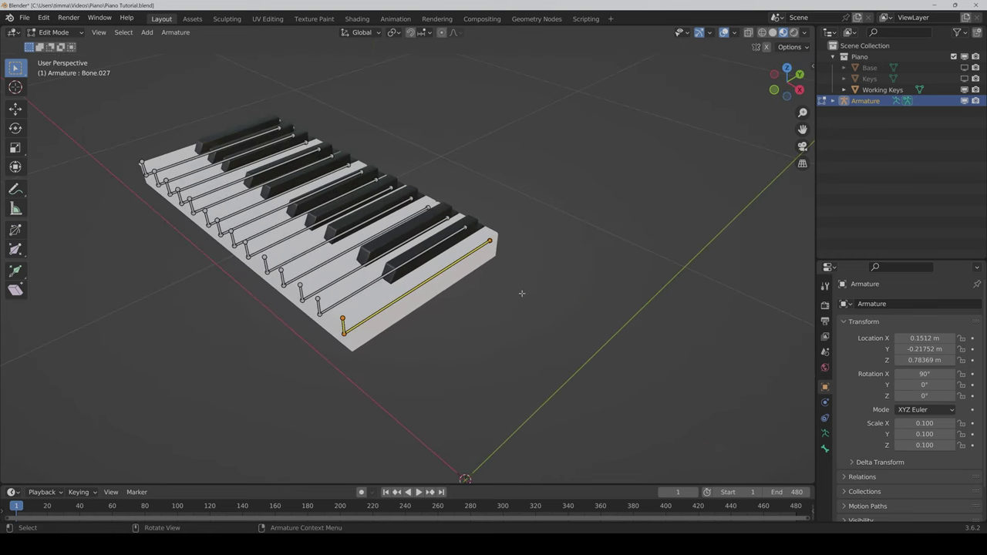
{"action": "left_click", "coordinate": [800, 91]}
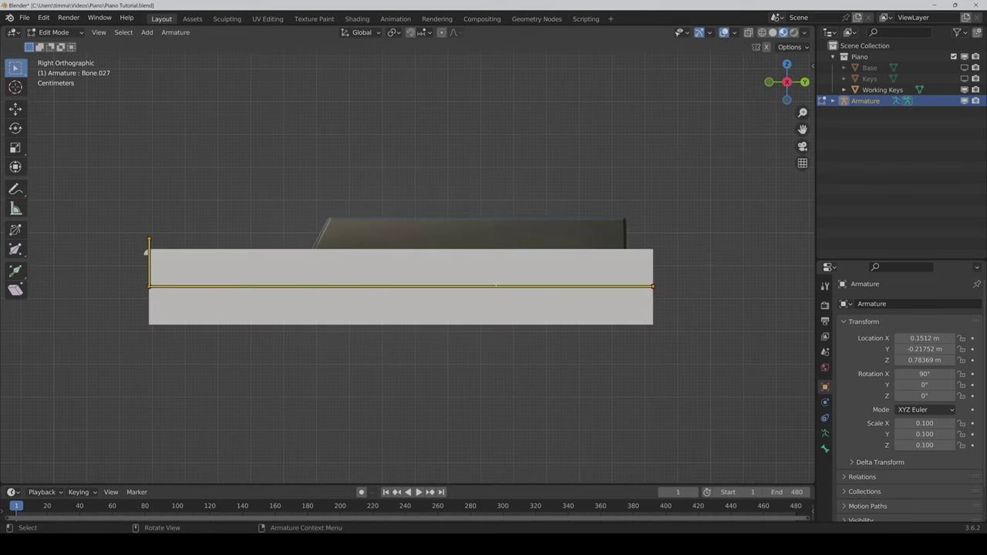
Step: Copy that bone onto the black key top, scaling it shorter to fit
{"action": "key", "text": "shift+d"}
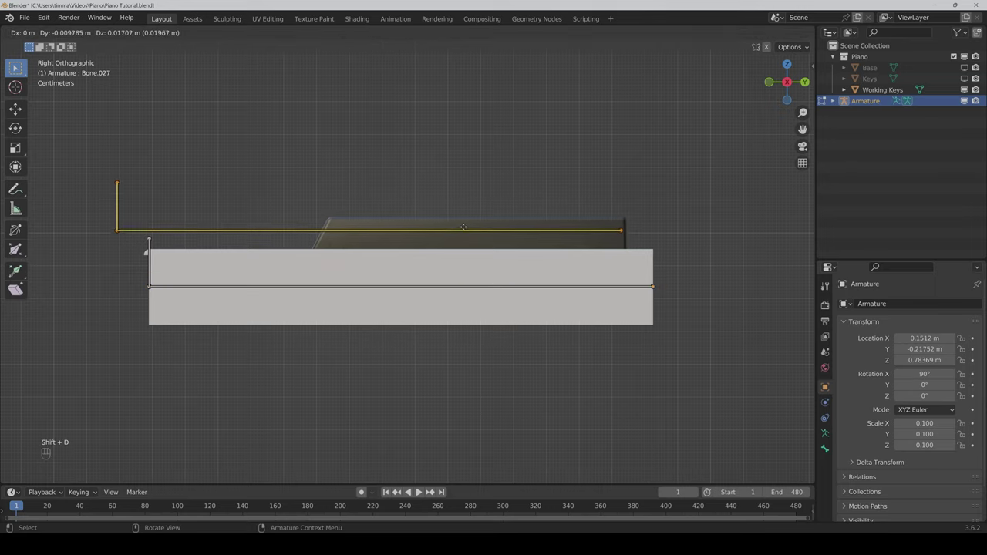
{"action": "left_click", "coordinate": [468, 232]}
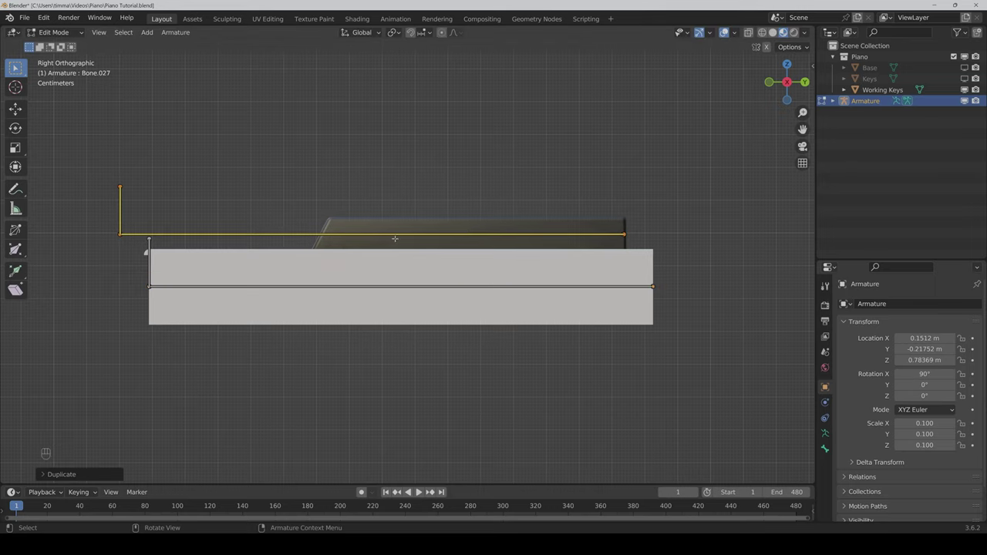
{"action": "key", "text": "s"}
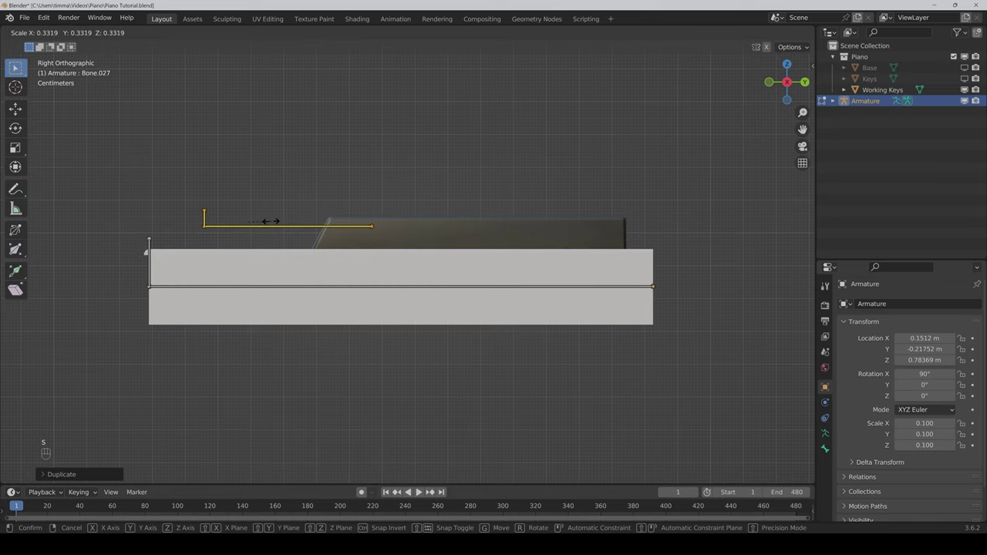
{"action": "left_click", "coordinate": [288, 226]}
{"action": "key", "text": "g"}
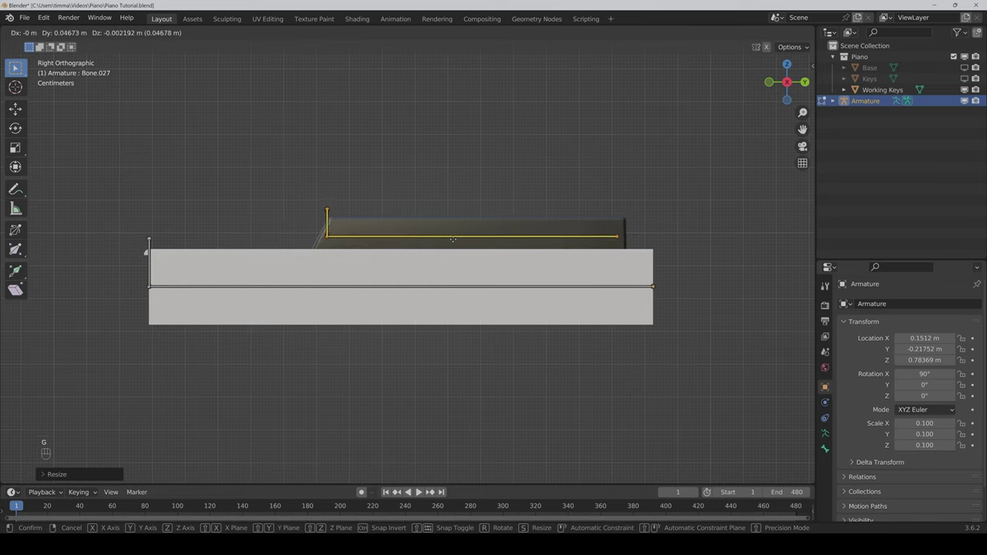
{"action": "left_click", "coordinate": [459, 236]}
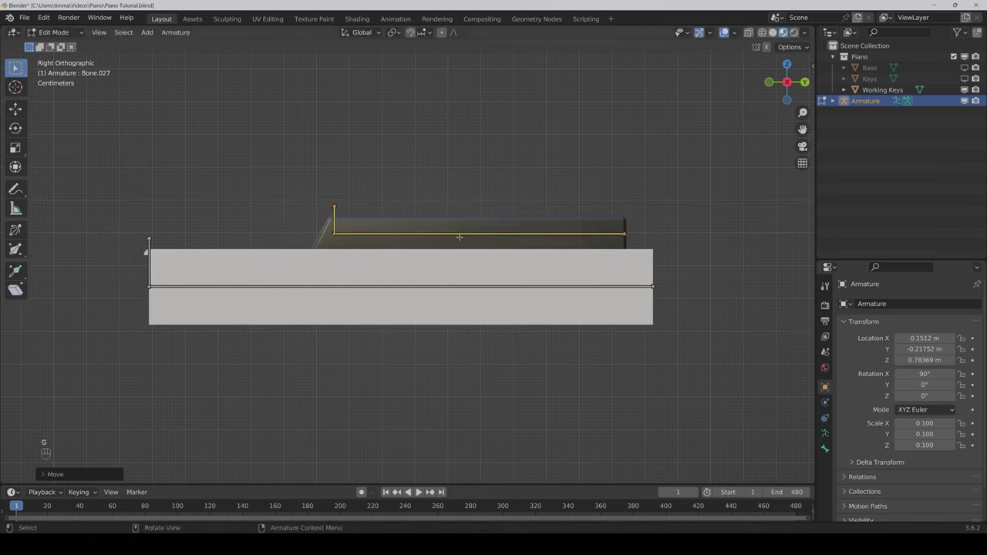
{"action": "key", "text": "s"}
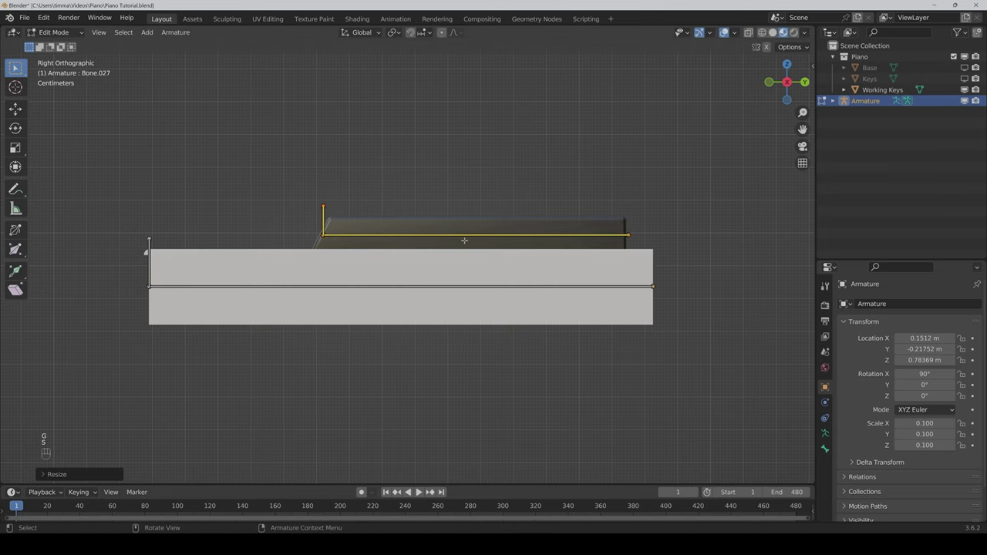
{"action": "left_click", "coordinate": [460, 241]}
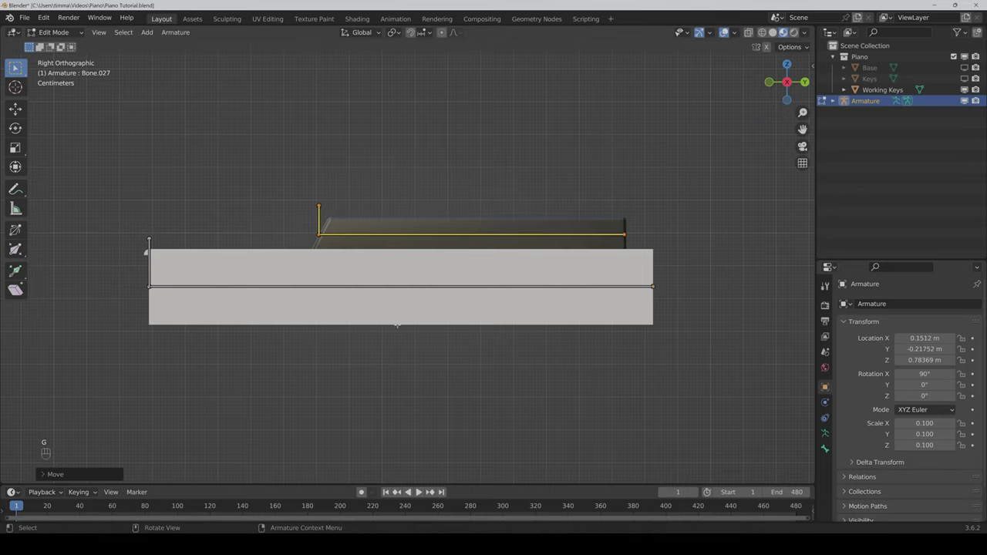
Step: From top view, centre the black-key bone on its key along X
{"action": "middle_click_drag", "start_coordinate": [275, 340], "coordinate": [324, 308]}
{"action": "scroll", "coordinate": [324, 309], "scroll_direction": "up", "scroll_amount": 3}
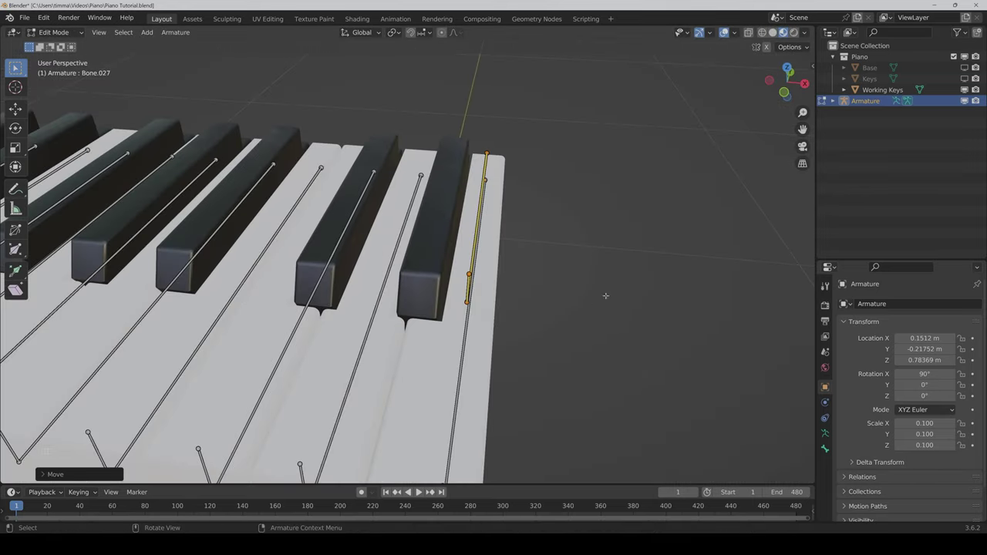
{"action": "left_click", "coordinate": [788, 70]}
{"action": "scroll", "coordinate": [445, 286], "scroll_direction": "down", "scroll_amount": 2}
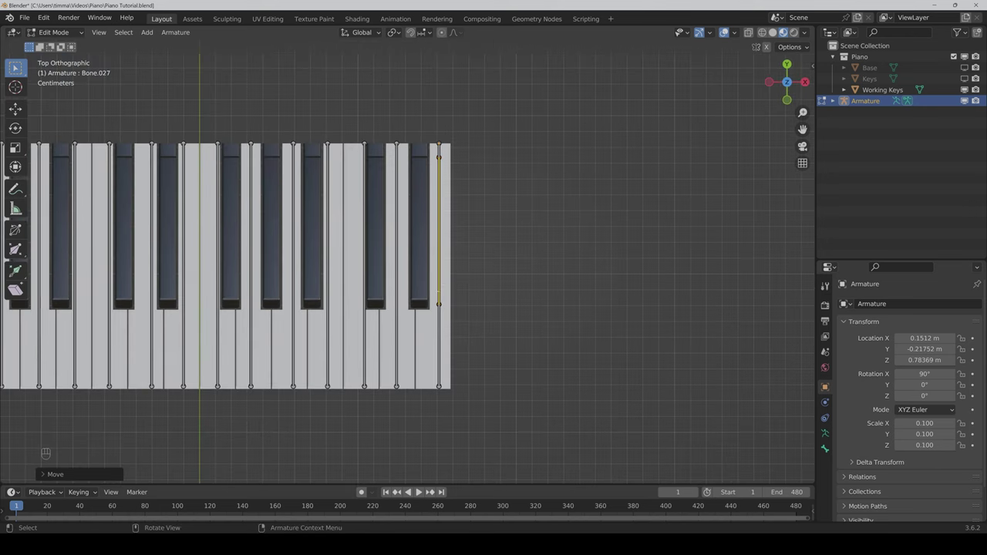
{"action": "scroll", "coordinate": [445, 285], "scroll_direction": "up", "scroll_amount": 1}
{"action": "key", "text": "g"}
{"action": "key", "text": "x"}
{"action": "left_click", "coordinate": [421, 283]}
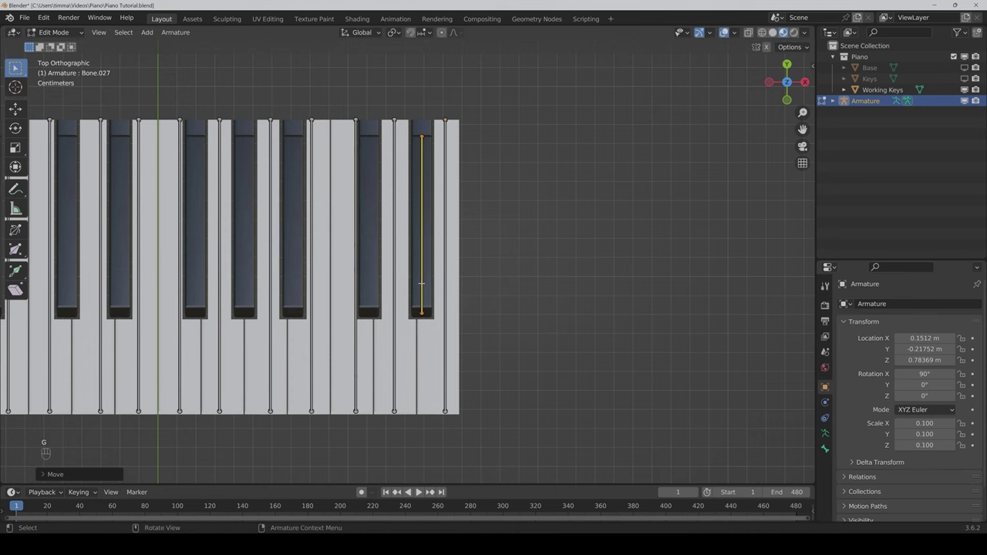
Step: Duplicate the black-key bone along X onto the next several black keys
{"action": "left_click_drag", "start_coordinate": [802, 129], "coordinate": [913, 164]}
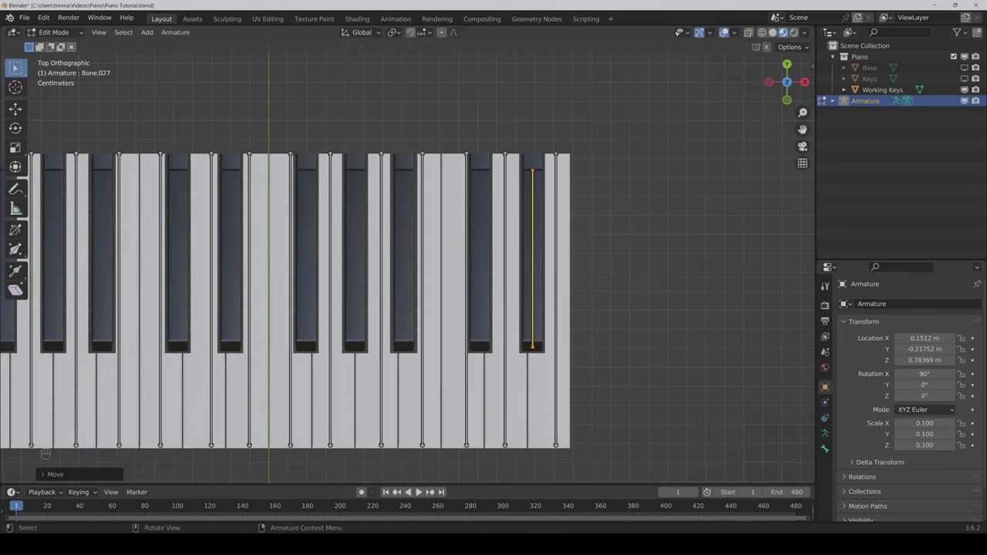
{"action": "key", "text": "shift+d"}
{"action": "key", "text": "x"}
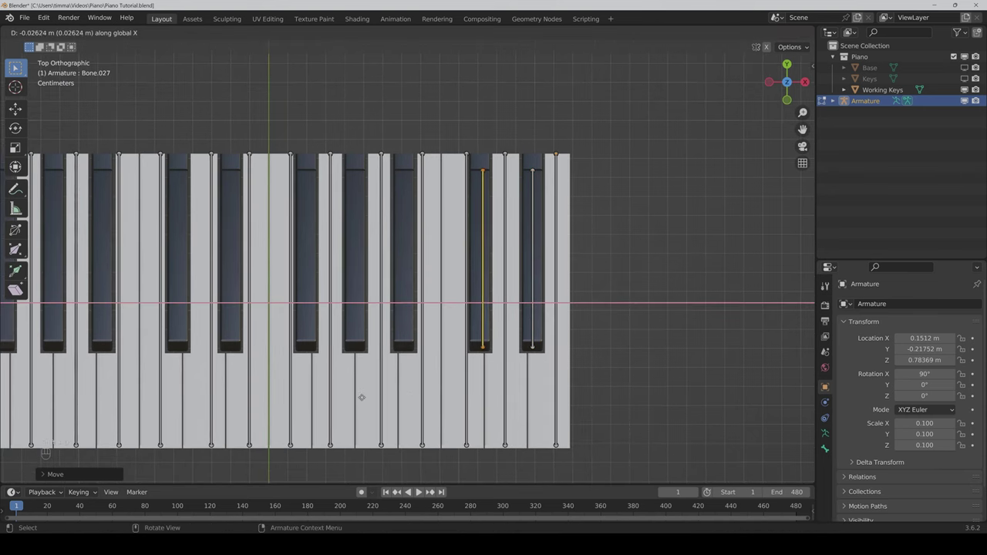
{"action": "left_click", "coordinate": [359, 396]}
{"action": "key", "text": "shift+d"}
{"action": "key", "text": "x"}
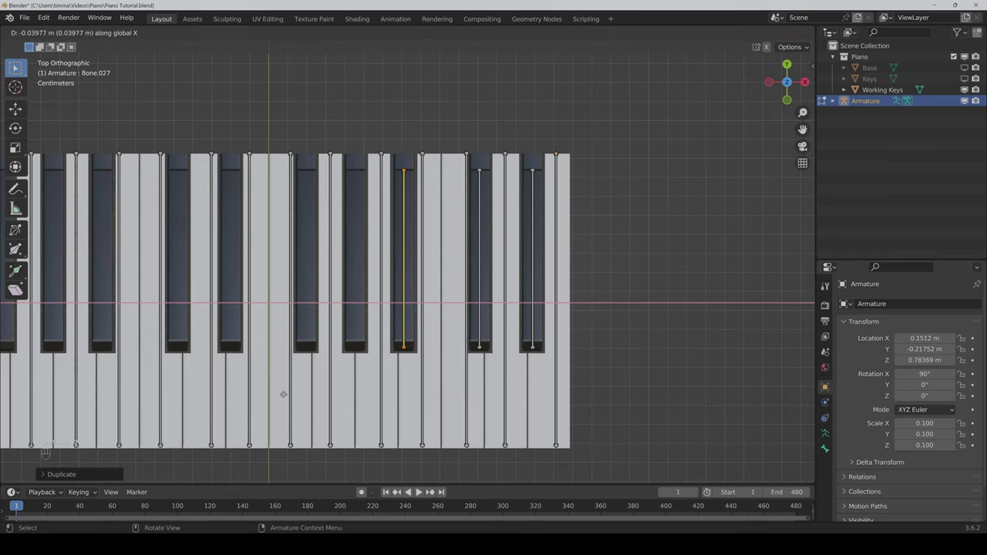
{"action": "left_click", "coordinate": [282, 397]}
{"action": "key", "text": "shift+d"}
{"action": "key", "text": "x"}
{"action": "key", "text": "shift+d"}
{"action": "key", "text": "x"}
{"action": "left_click", "coordinate": [186, 399]}
Step: Copy the bone along X over the remaining black keys and deselect all
{"action": "key", "text": "shift+d"}
{"action": "key", "text": "x"}
{"action": "left_click", "coordinate": [109, 398]}
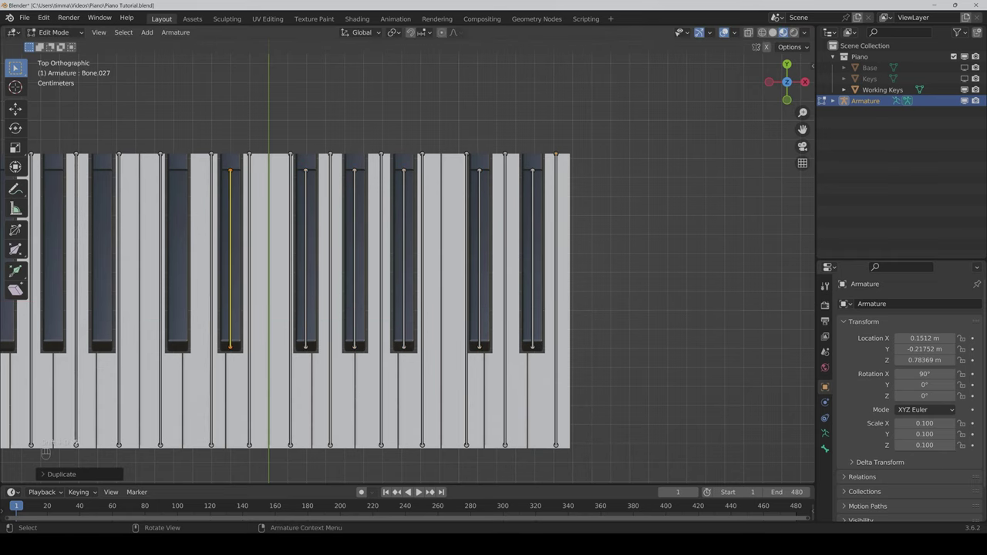
{"action": "key", "text": "shift+d"}
{"action": "key", "text": "x"}
{"action": "left_click", "coordinate": [57, 399]}
{"action": "middle_click_drag", "start_coordinate": [695, 246], "coordinate": [941, 268], "text": "shift"}
{"action": "key", "text": "shift+d"}
{"action": "key", "text": "x"}
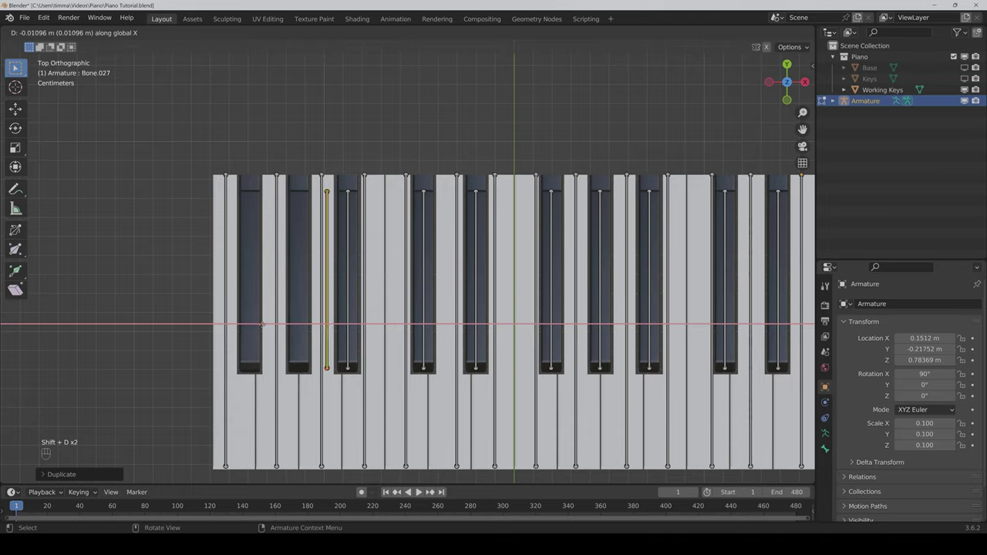
{"action": "left_click", "coordinate": [238, 325]}
{"action": "middle_click_drag", "start_coordinate": [185, 326], "coordinate": [254, 254]}
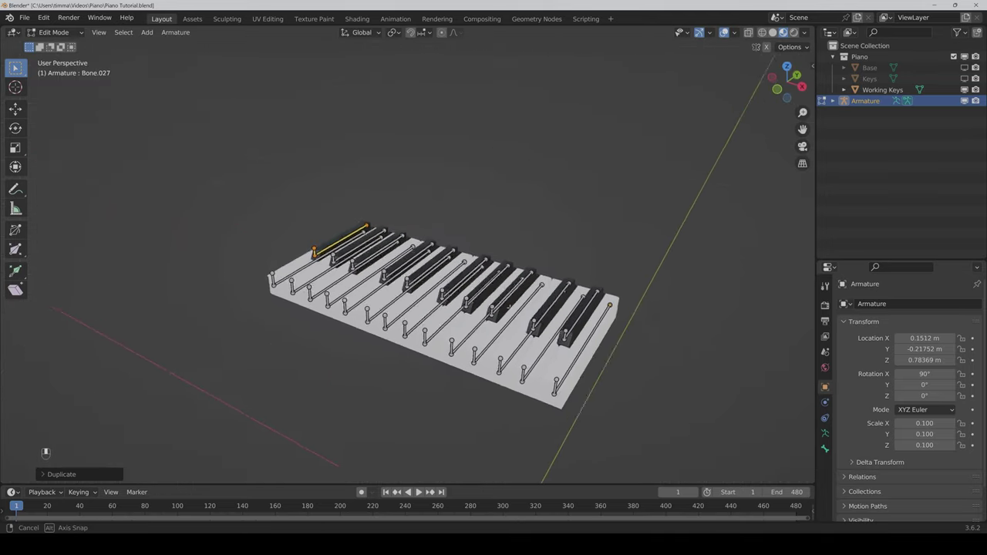
{"action": "scroll", "coordinate": [515, 296], "scroll_direction": "up", "scroll_amount": 1}
{"action": "left_click", "coordinate": [658, 165]}
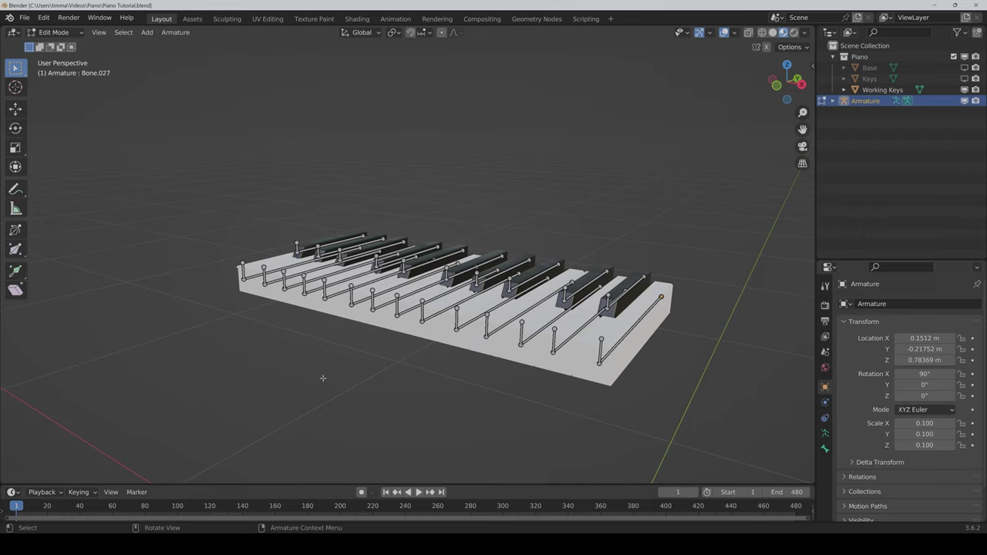
Step: Box-select the key bones' joints, select linked, and move them to another bone layer
{"action": "middle_click_drag", "start_coordinate": [284, 334], "coordinate": [321, 438]}
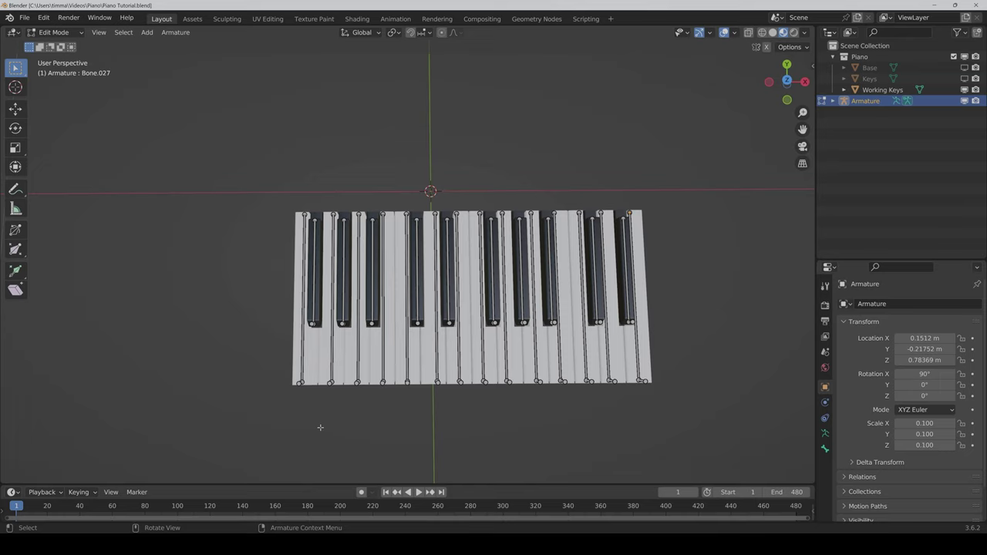
{"action": "middle_click_drag", "start_coordinate": [535, 350], "coordinate": [532, 371]}
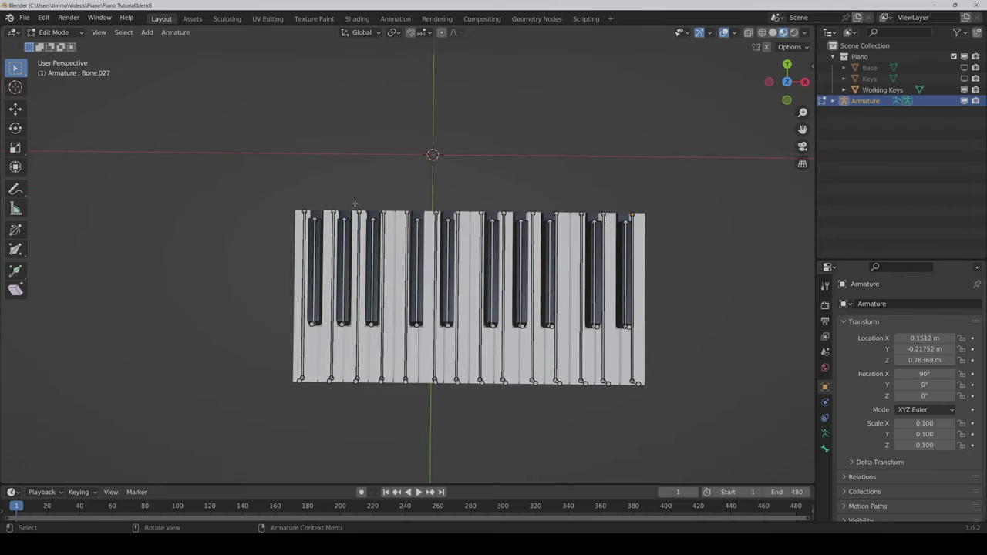
{"action": "left_click_drag", "start_coordinate": [230, 146], "coordinate": [707, 275]}
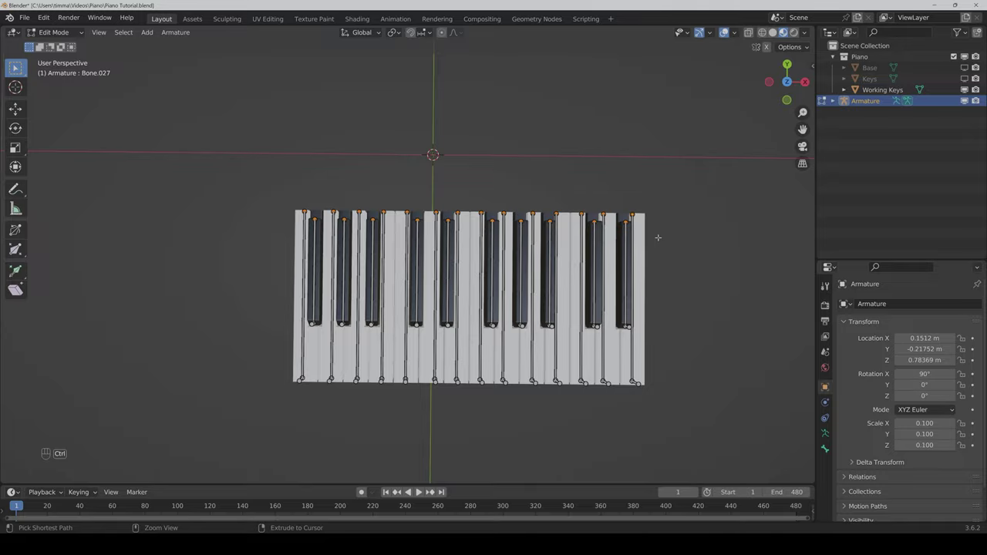
{"action": "key", "text": "ctrl+l"}
{"action": "middle_click_drag", "start_coordinate": [592, 386], "coordinate": [594, 324]}
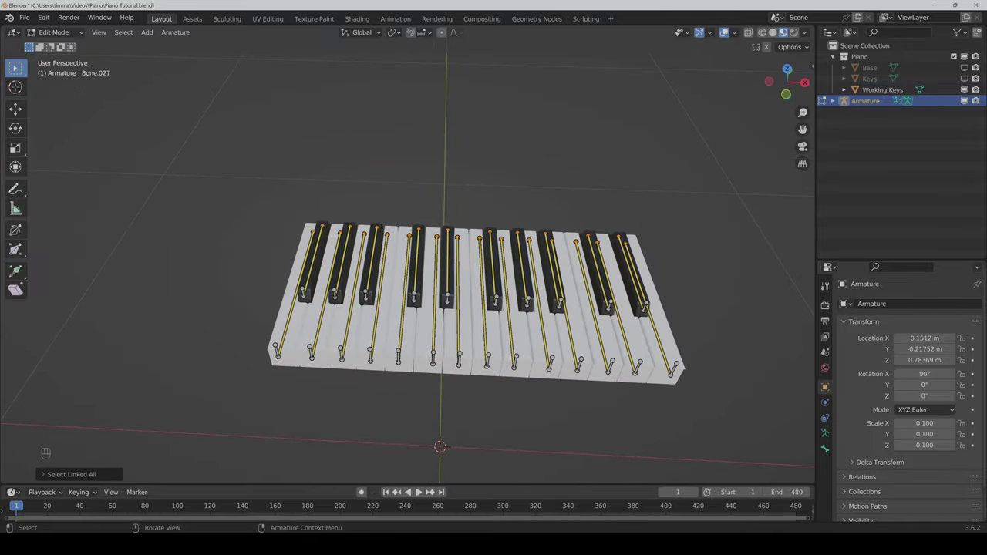
{"action": "key", "text": "m"}
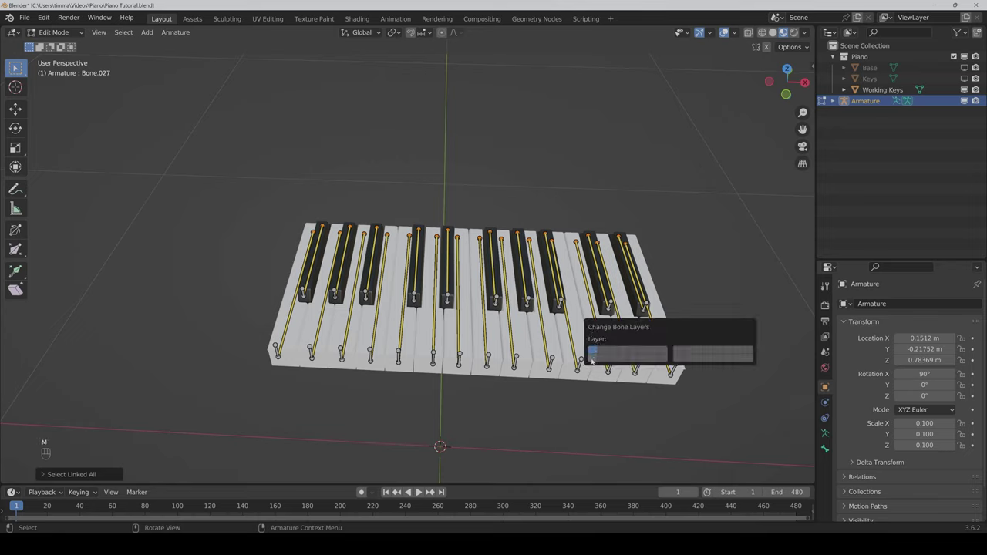
{"action": "left_click", "coordinate": [593, 356]}
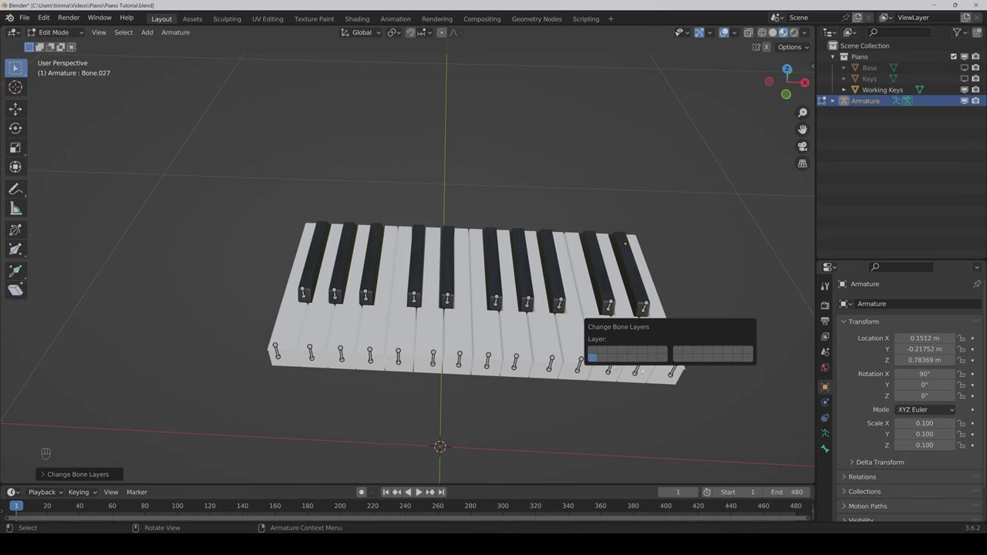
Step: In the armature's Skeleton settings, make only the key-bone layer visible
{"action": "left_click", "coordinate": [825, 433]}
{"action": "middle_click_drag", "start_coordinate": [740, 442], "coordinate": [840, 437]}
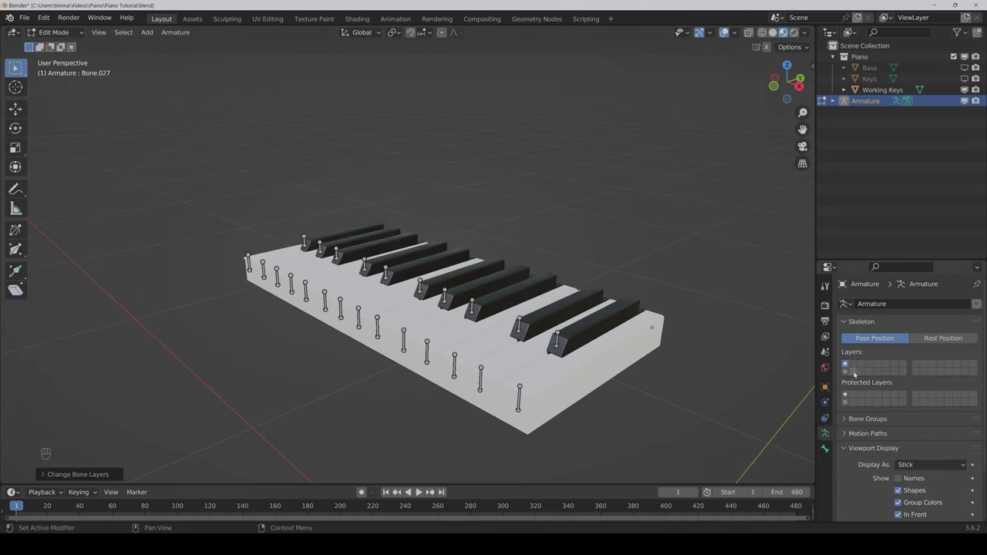
{"action": "left_click", "coordinate": [850, 367]}
{"action": "left_click", "coordinate": [845, 367]}
{"action": "left_click", "coordinate": [690, 378]}
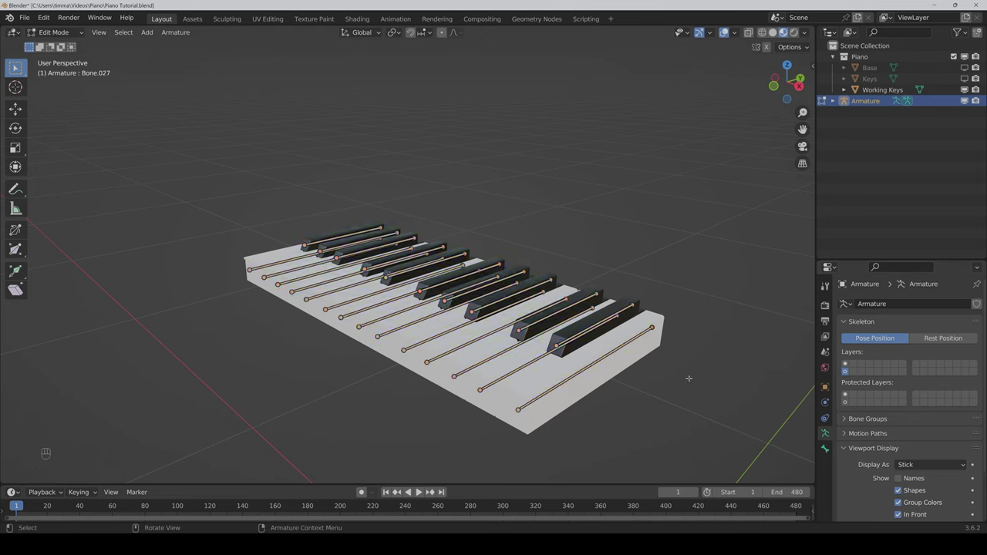
Step: In Object Mode, parent Working Keys to the Armature via Armature Deform with Empty Groups
{"action": "left_click", "coordinate": [54, 33]}
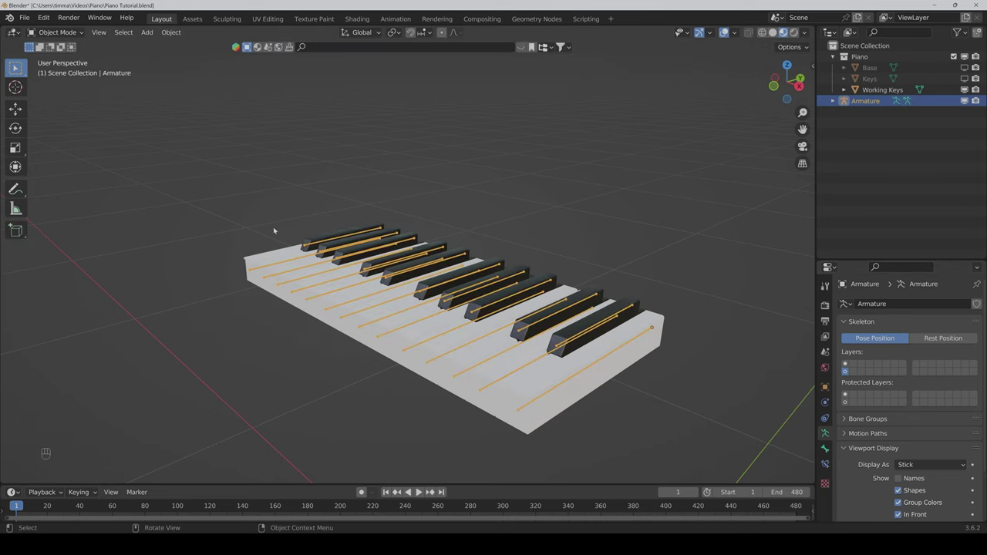
{"action": "middle_click_drag", "start_coordinate": [526, 375], "coordinate": [518, 372]}
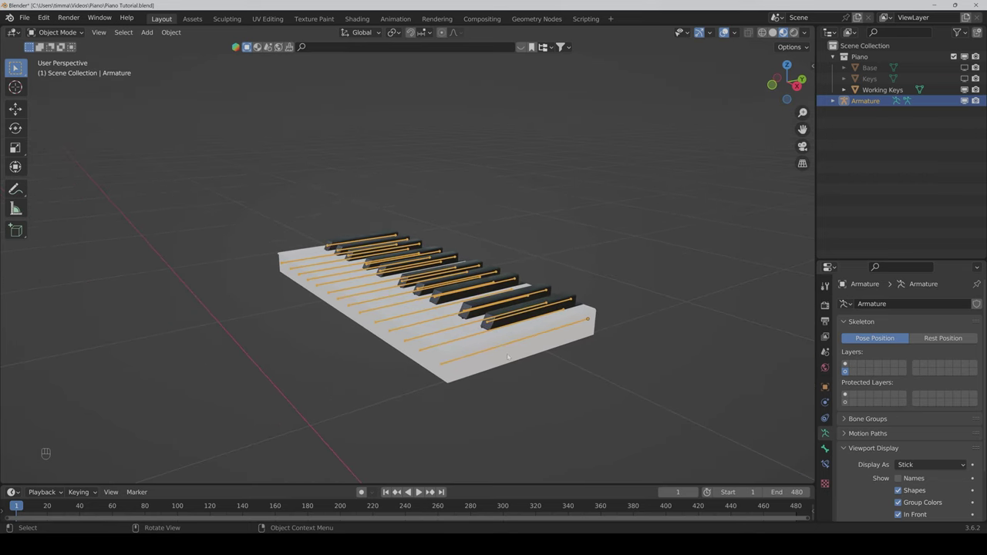
{"action": "key", "text": "ctrl+p"}
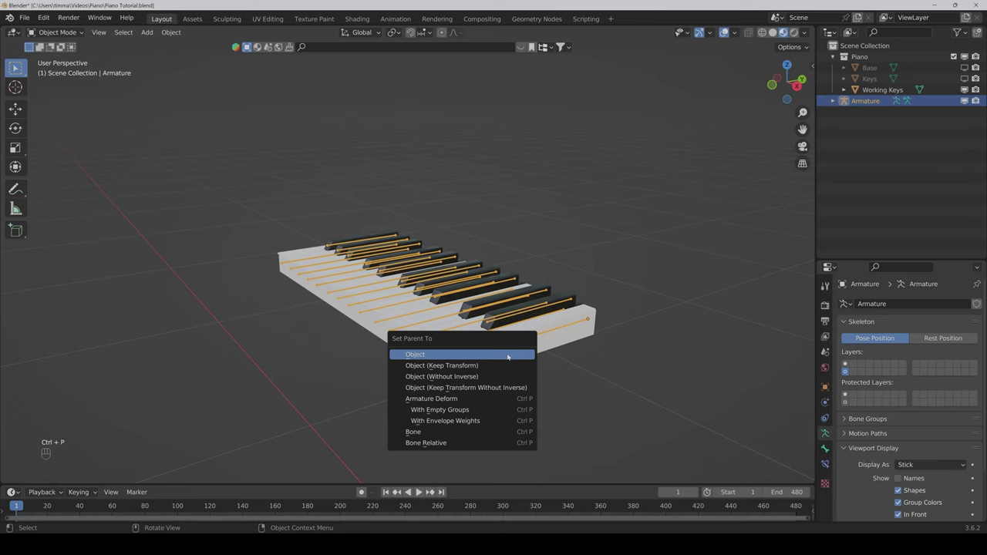
{"action": "left_click", "coordinate": [484, 410]}
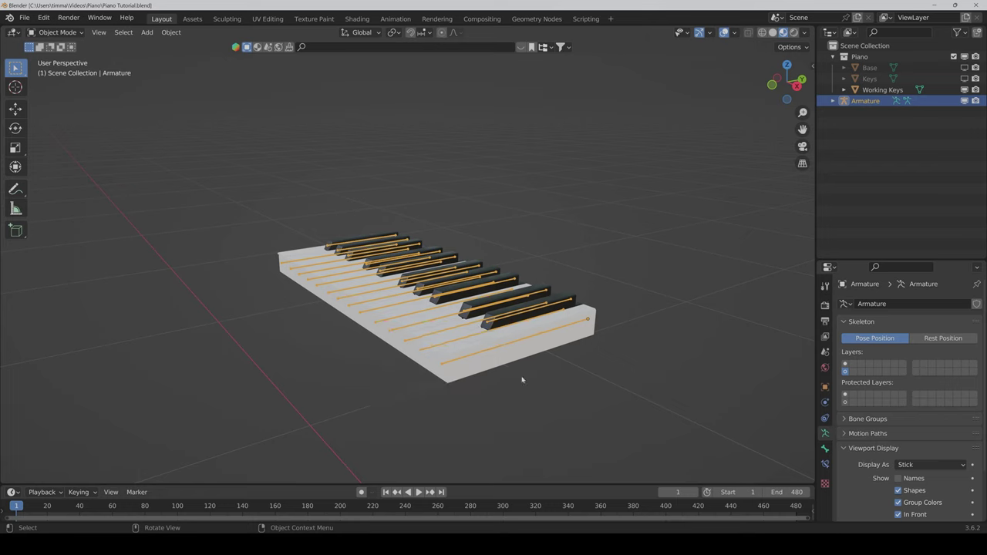
{"action": "left_click", "coordinate": [510, 353]}
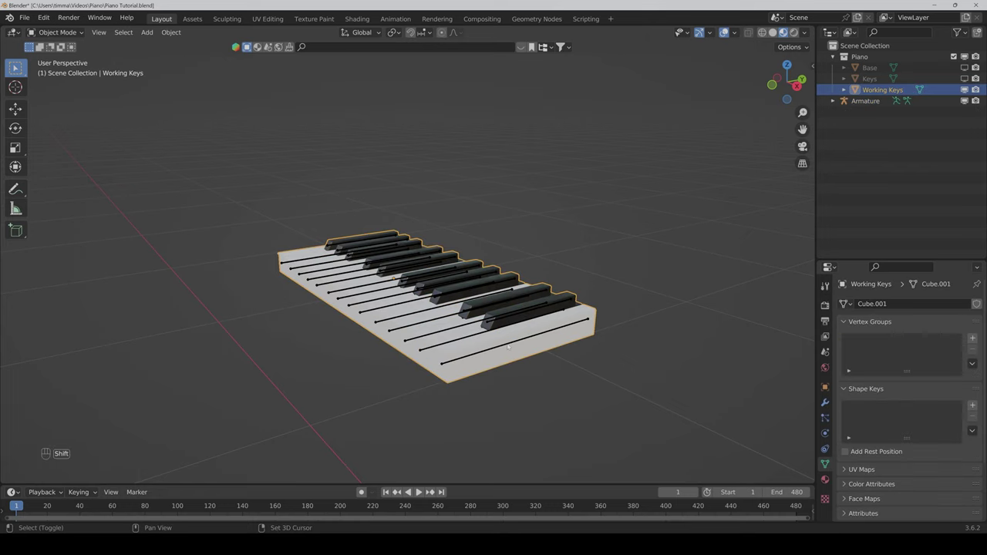
{"action": "left_click", "coordinate": [509, 348], "text": "shift"}
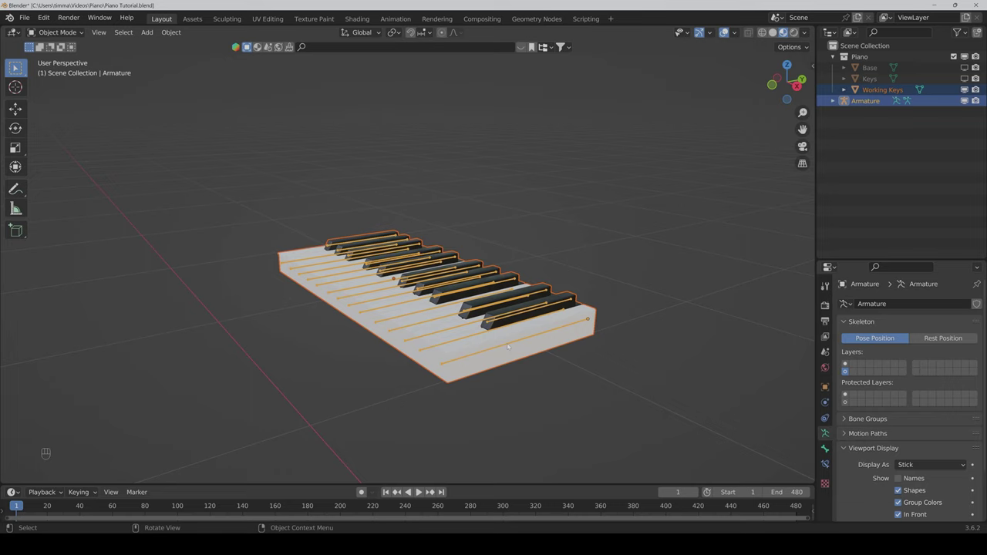
{"action": "key", "text": "ctrl+p"}
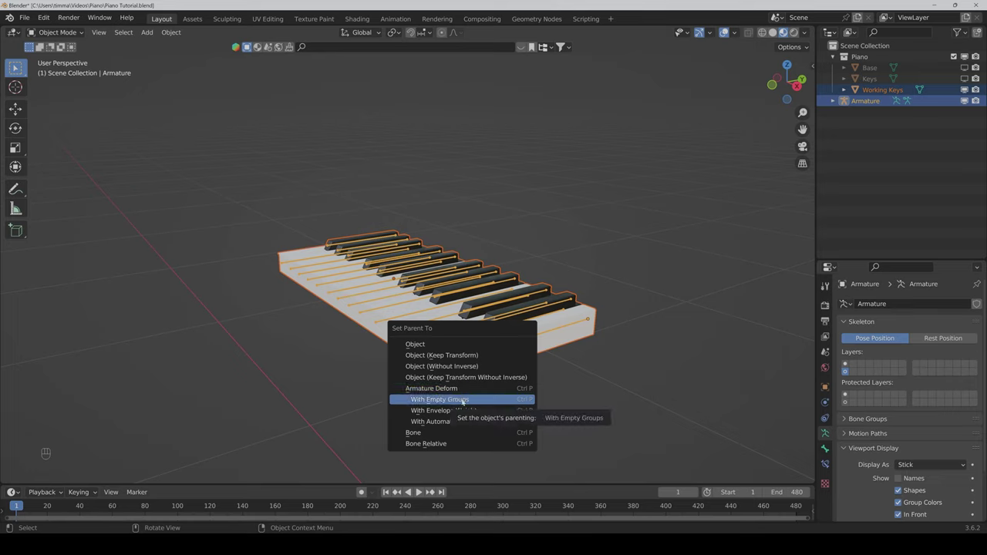
{"action": "left_click", "coordinate": [463, 400]}
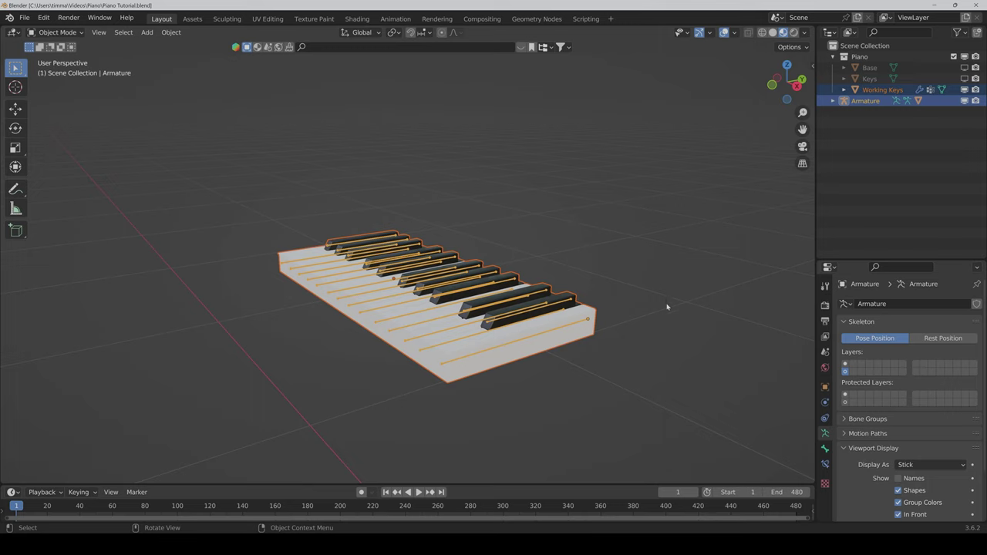
Step: Turn on bone names in the armature's Viewport Display settings
{"action": "left_click", "coordinate": [899, 479]}
{"action": "middle_click_drag", "start_coordinate": [326, 341], "coordinate": [397, 379]}
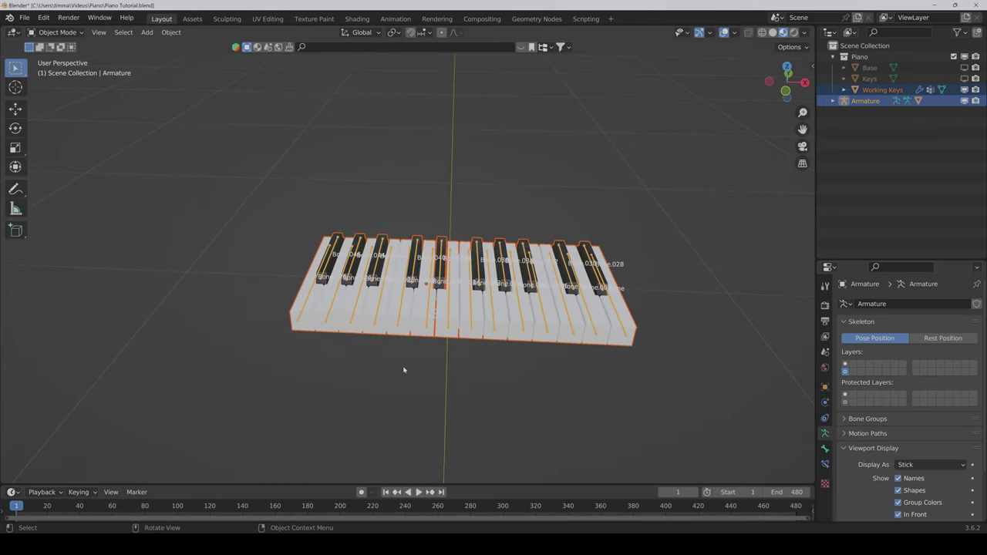
{"action": "scroll", "coordinate": [404, 371], "scroll_direction": "up", "scroll_amount": 3}
{"action": "left_click_drag", "start_coordinate": [802, 129], "coordinate": [425, 401]}
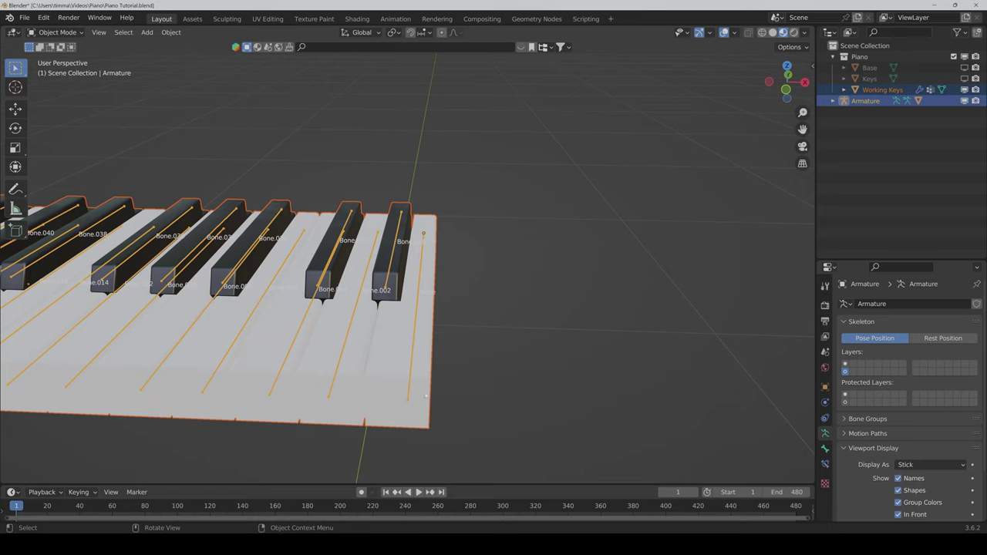
Step: Shift-click Working Keys to make it the active object beside the armature
{"action": "left_click", "coordinate": [414, 351]}
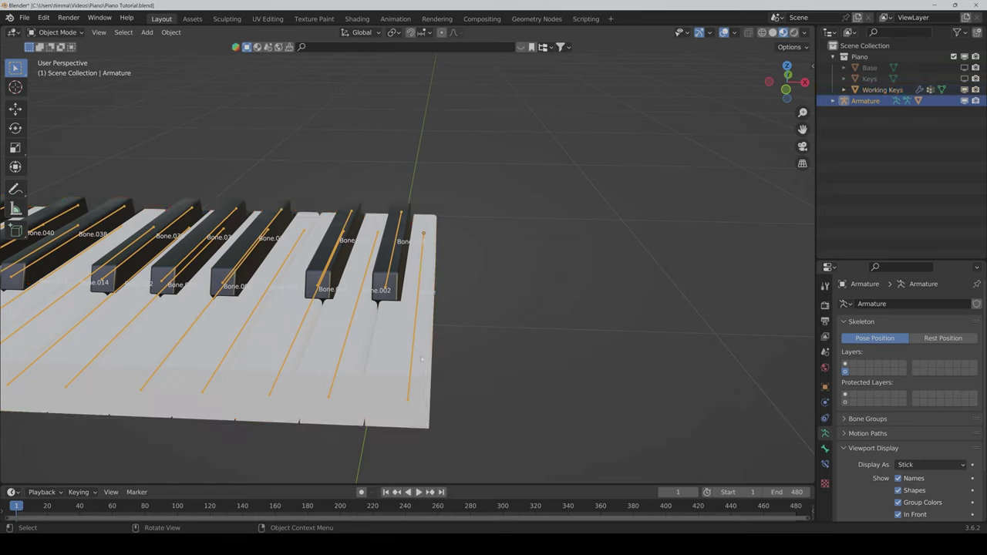
{"action": "key", "text": "shift"}
{"action": "left_click", "coordinate": [421, 360], "text": "shift"}
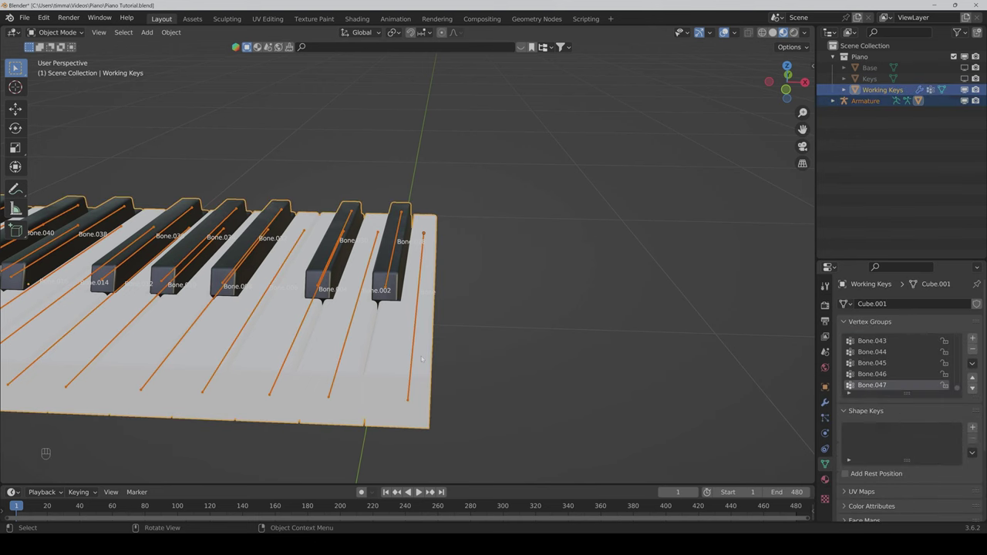
Step: In Edit Mode, select the whole rightmost white key and assign it to the 'Bone' vertex group
{"action": "key", "text": "Tab"}
{"action": "middle_click_drag", "start_coordinate": [463, 410], "coordinate": [448, 405]}
{"action": "scroll", "coordinate": [448, 405], "scroll_direction": "up", "scroll_amount": 2}
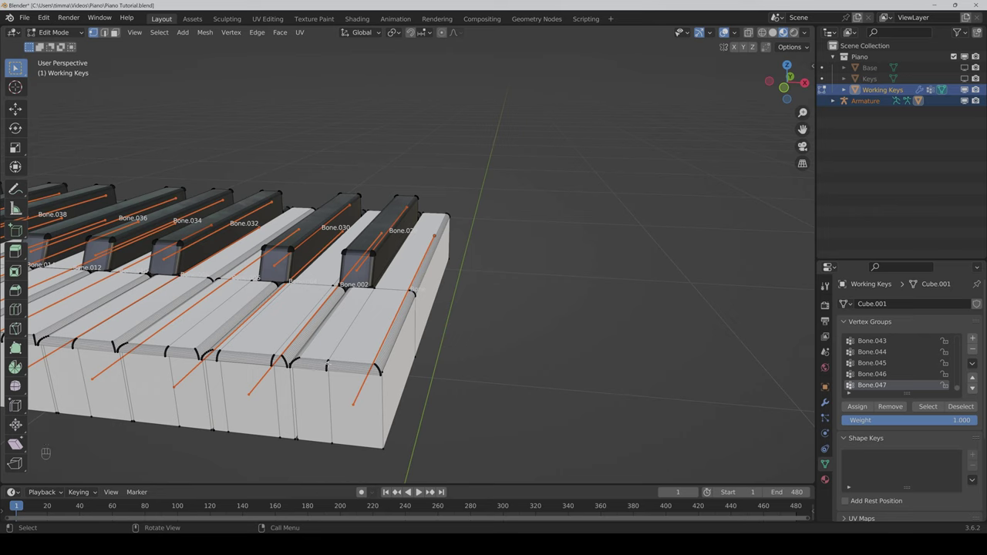
{"action": "key", "text": "ctrl+l"}
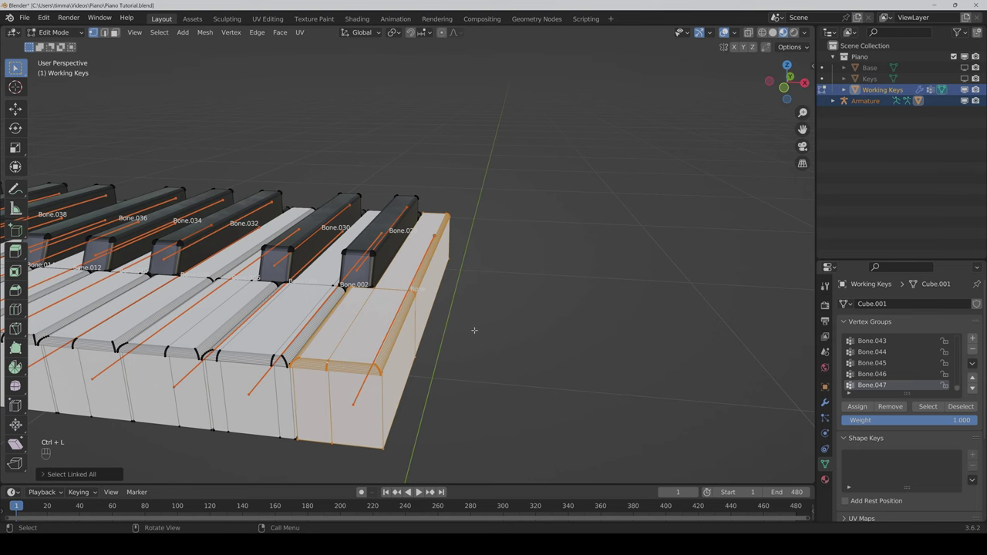
{"action": "mouse_move", "coordinate": [465, 332]}
{"action": "middle_mouse_down"}
{"action": "mouse_move", "coordinate": [452, 341]}
{"action": "mouse_move", "coordinate": [456, 360]}
{"action": "middle_mouse_up"}
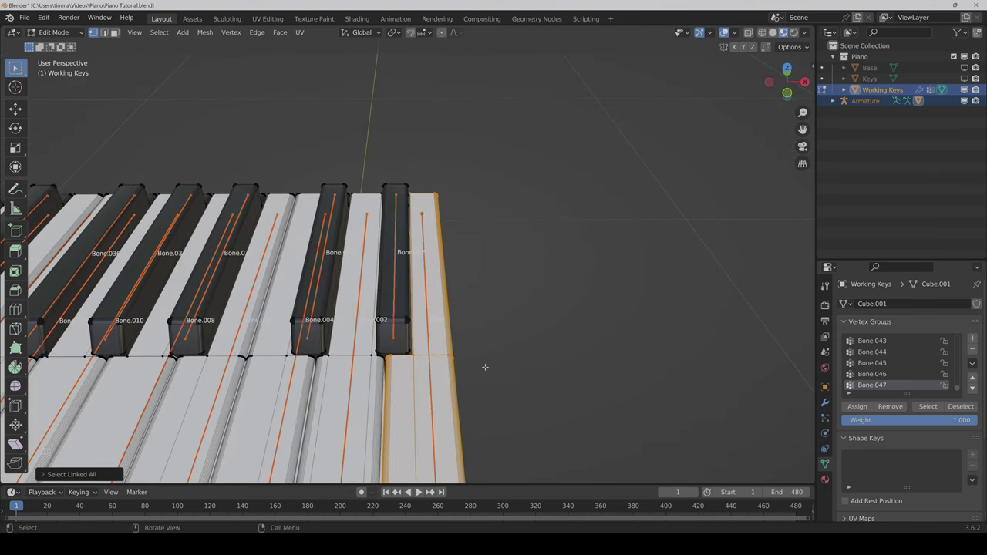
{"action": "scroll", "coordinate": [485, 367], "scroll_direction": "up", "scroll_amount": 1}
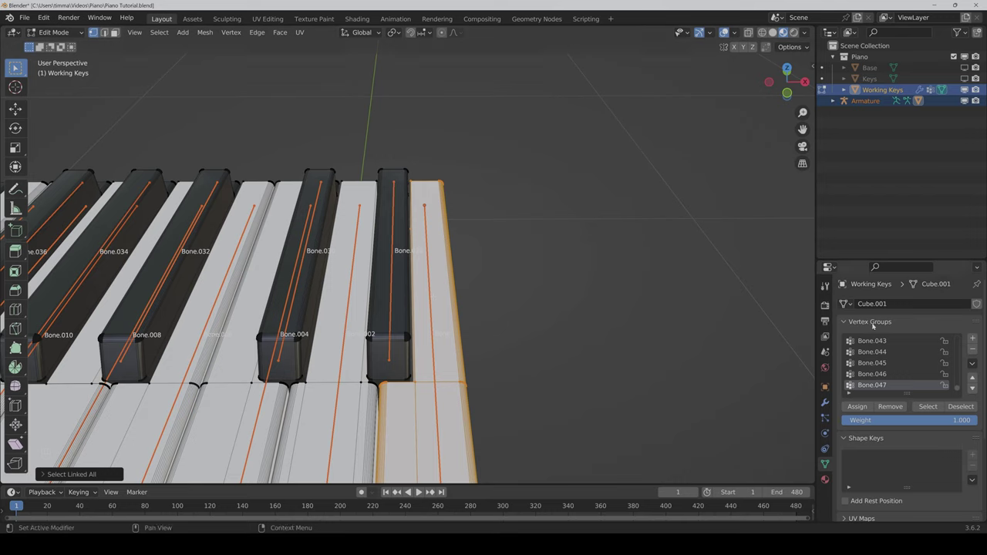
{"action": "left_click_drag", "start_coordinate": [958, 388], "coordinate": [961, 341]}
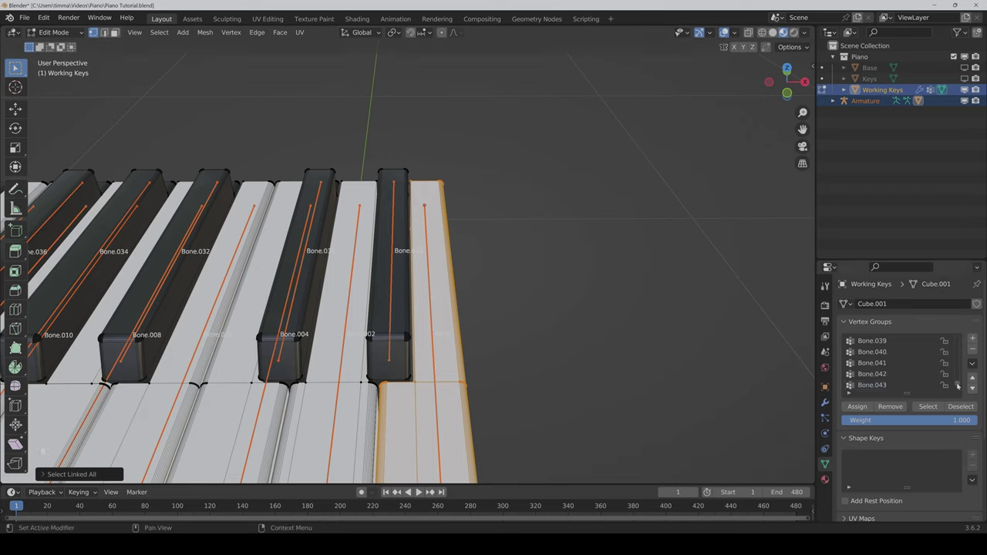
{"action": "scroll", "coordinate": [892, 348], "scroll_direction": "up", "scroll_amount": 1}
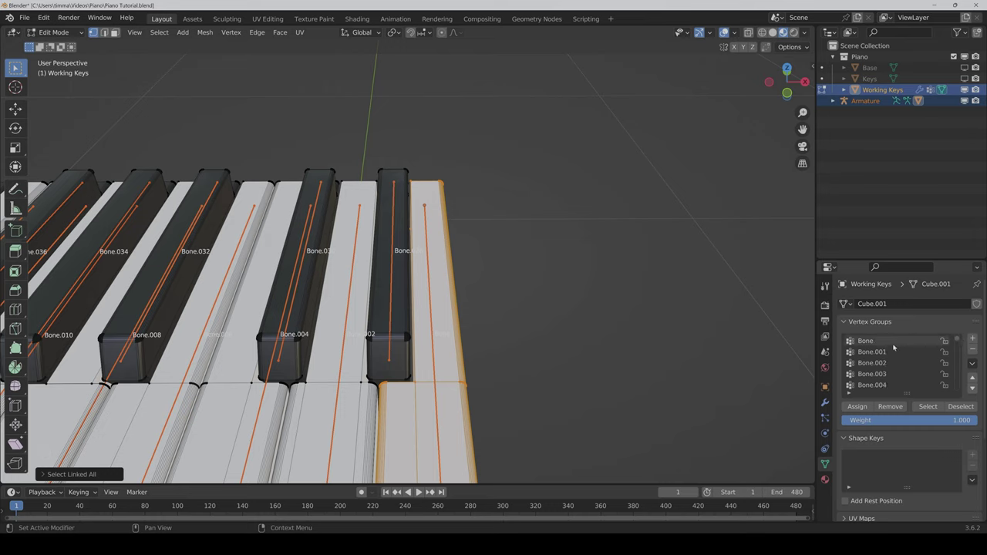
{"action": "left_click", "coordinate": [871, 344]}
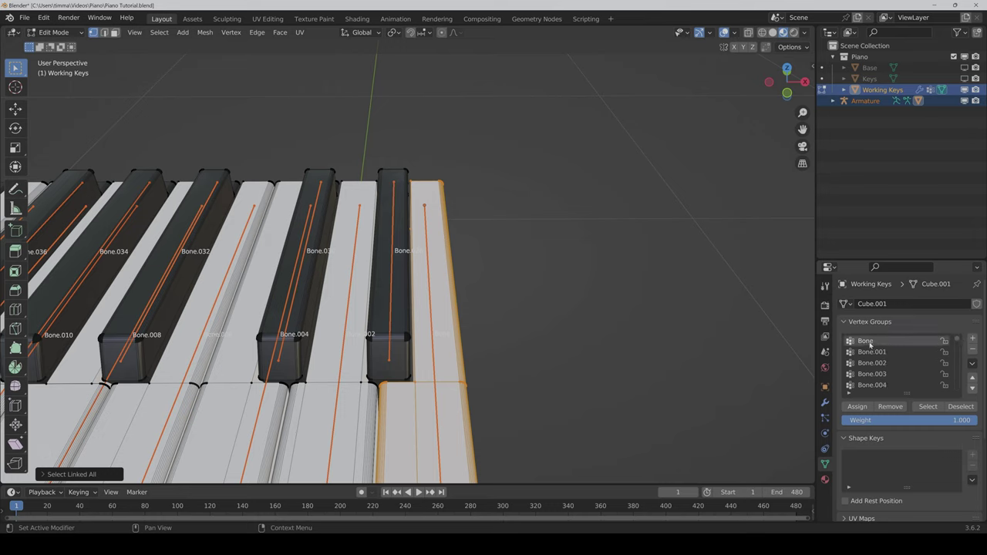
{"action": "left_click", "coordinate": [860, 409]}
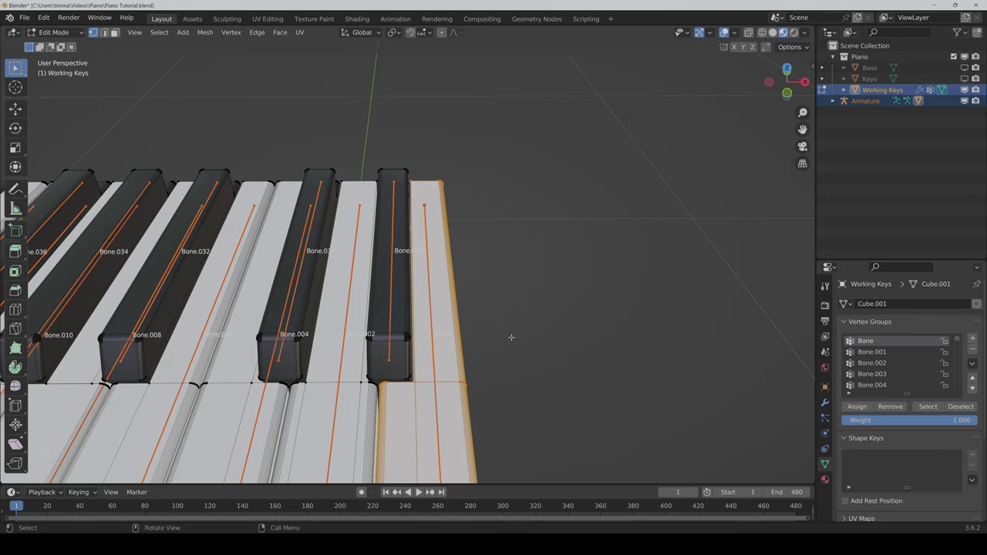
Step: Select the whole black key mesh and assign it to the Bone.028 vertex group
{"action": "left_click_drag", "start_coordinate": [802, 129], "coordinate": [551, 219]}
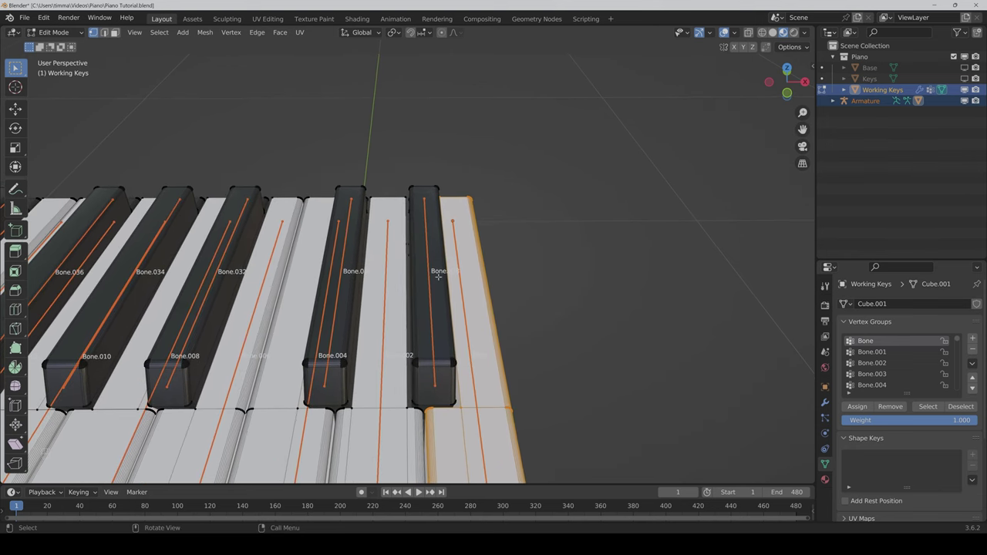
{"action": "key", "text": "alt+a"}
{"action": "key", "text": "ctrl+l"}
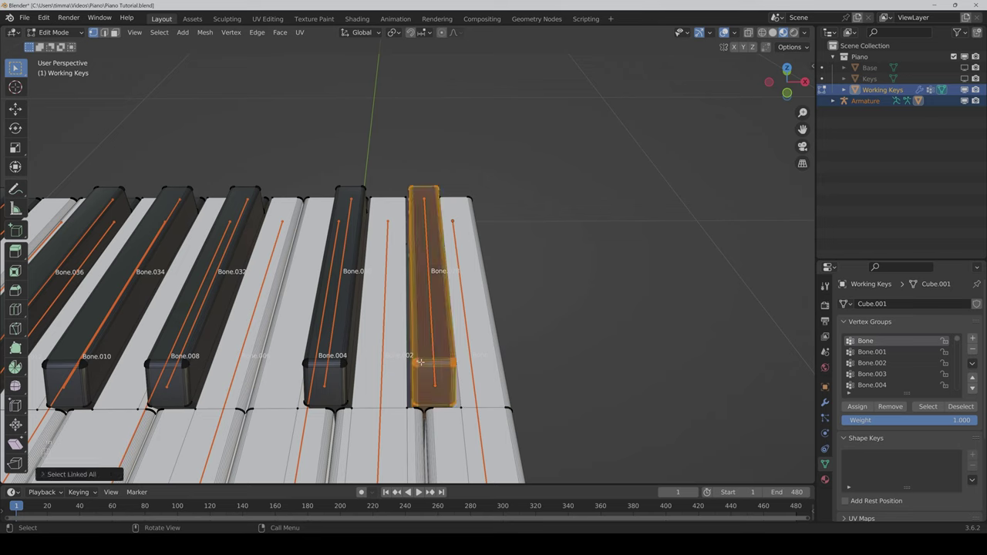
{"action": "scroll", "coordinate": [959, 346], "scroll_direction": "down", "scroll_amount": 5}
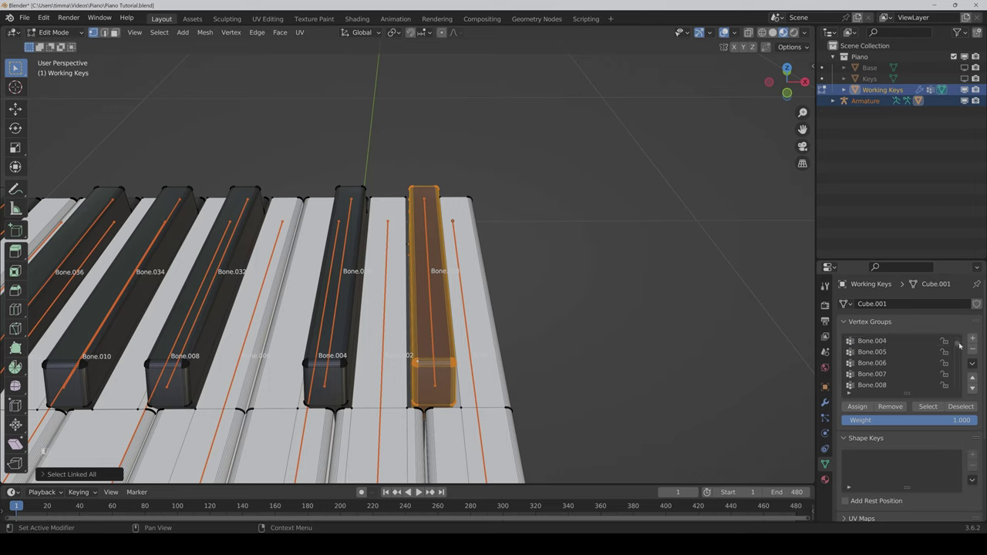
{"action": "left_click_drag", "start_coordinate": [959, 345], "coordinate": [962, 371]}
{"action": "left_click", "coordinate": [885, 352]}
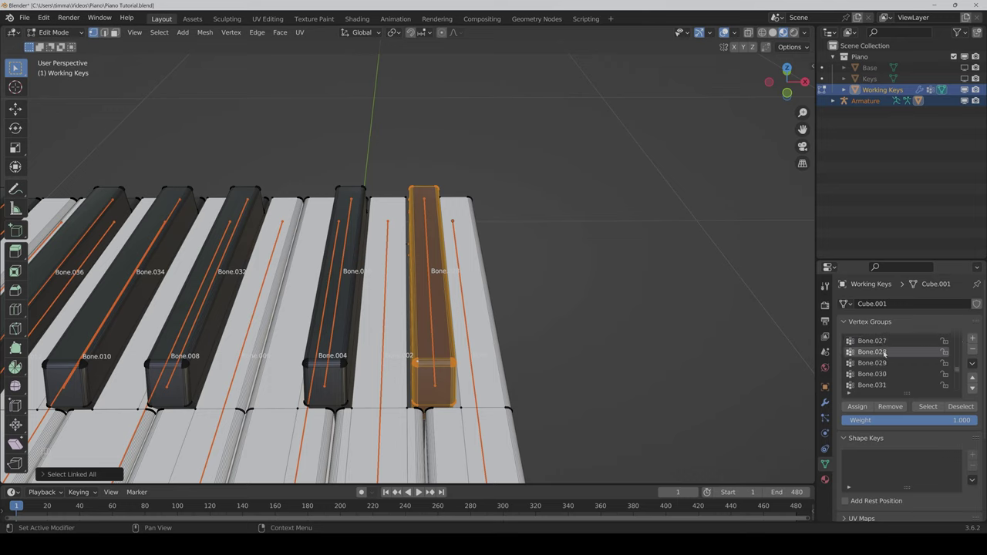
{"action": "left_click", "coordinate": [866, 408]}
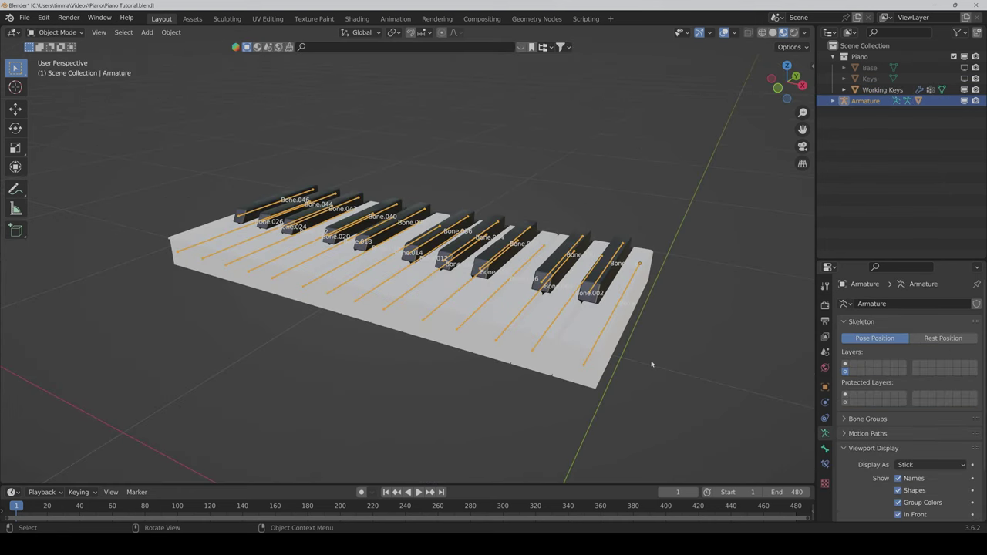
Step: Hide bone names, show only bone layer 1, and put the armature in Pose Mode
{"action": "left_click", "coordinate": [898, 478]}
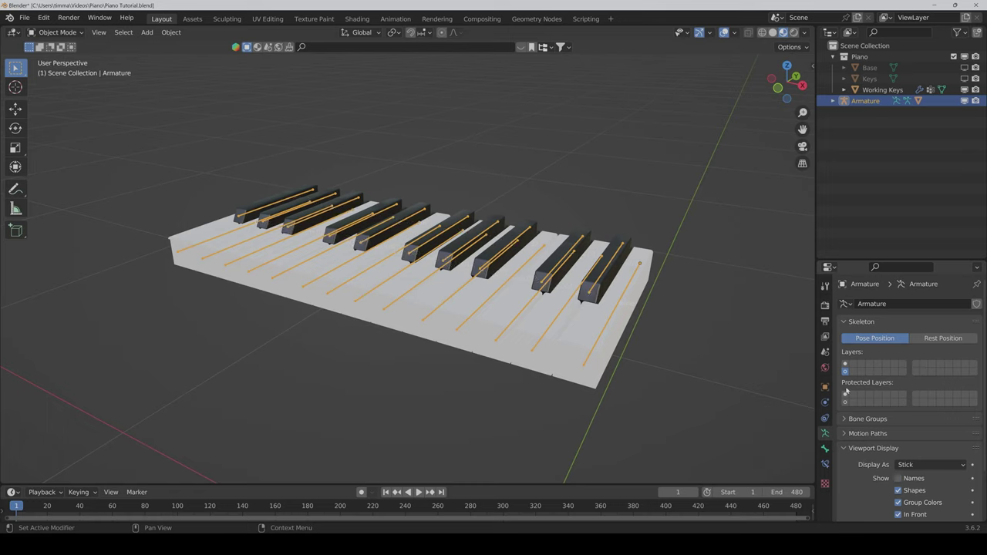
{"action": "left_click", "coordinate": [845, 364]}
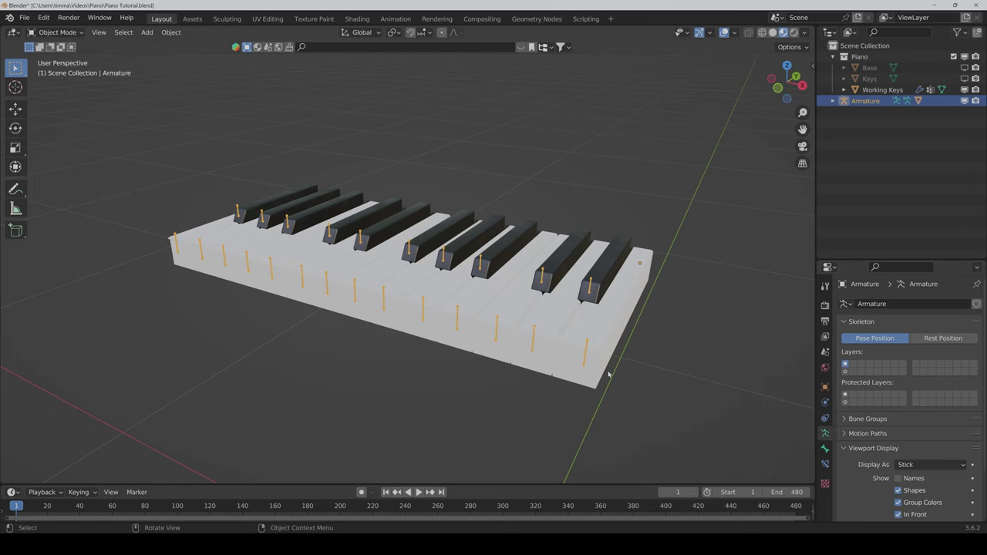
{"action": "middle_click_drag", "start_coordinate": [617, 363], "coordinate": [591, 370]}
{"action": "left_click", "coordinate": [54, 31]}
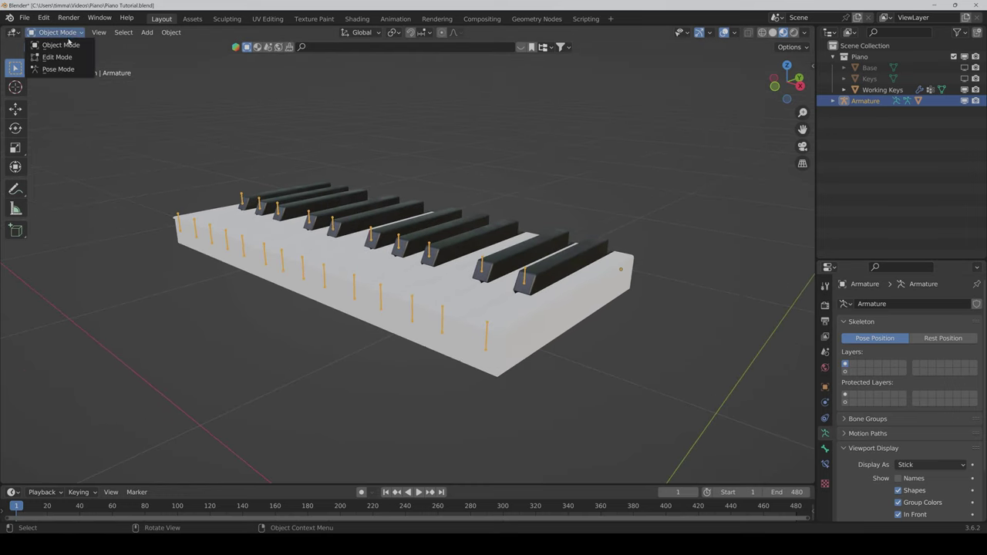
{"action": "left_click", "coordinate": [47, 65]}
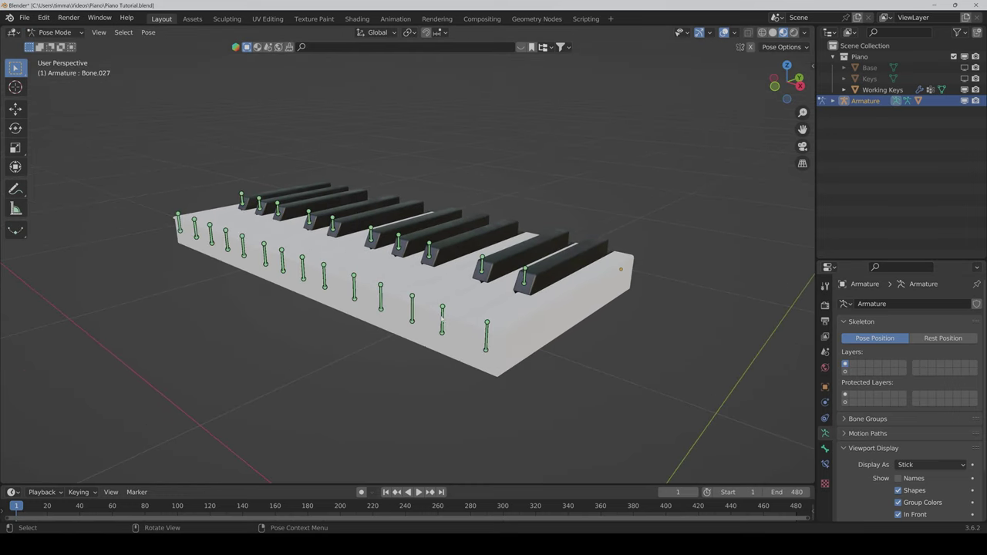
Step: Test-move Bone.003, Bone.035, Bone.009 and Bone.017, cancelling each move
{"action": "left_click", "coordinate": [442, 317]}
{"action": "key", "text": "g"}
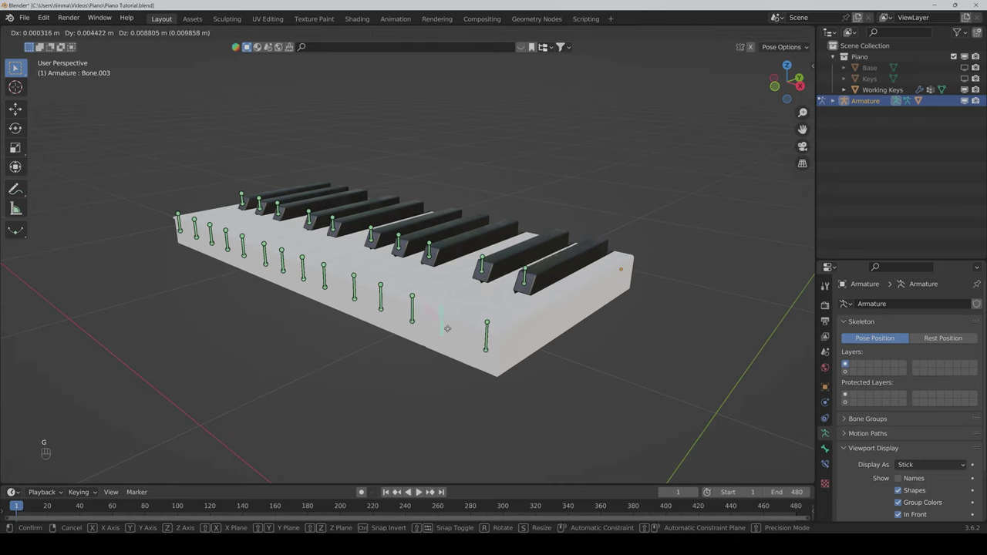
{"action": "right_click", "coordinate": [442, 338]}
{"action": "left_click", "coordinate": [407, 243]}
{"action": "key", "text": "g"}
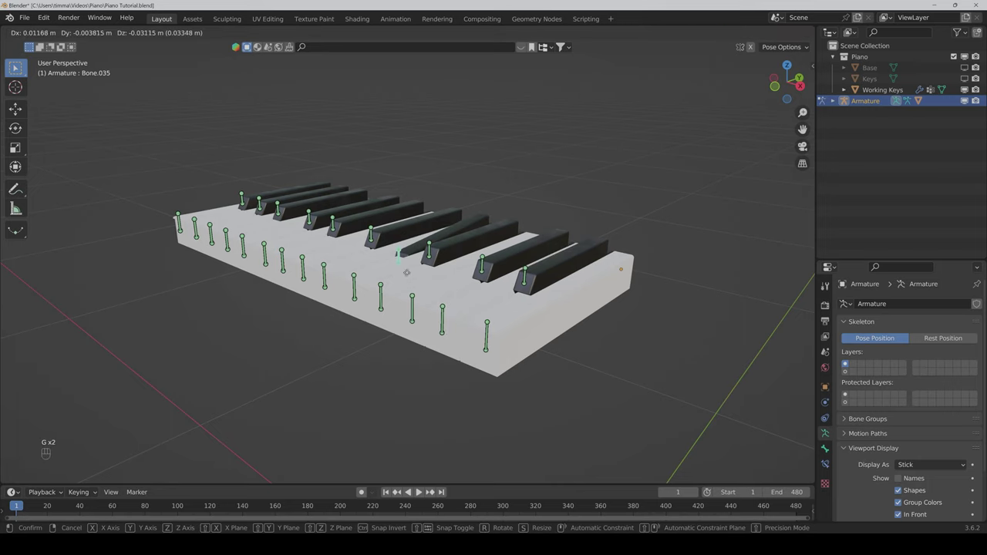
{"action": "right_click", "coordinate": [350, 300]}
{"action": "left_click", "coordinate": [354, 289]}
{"action": "key", "text": "g"}
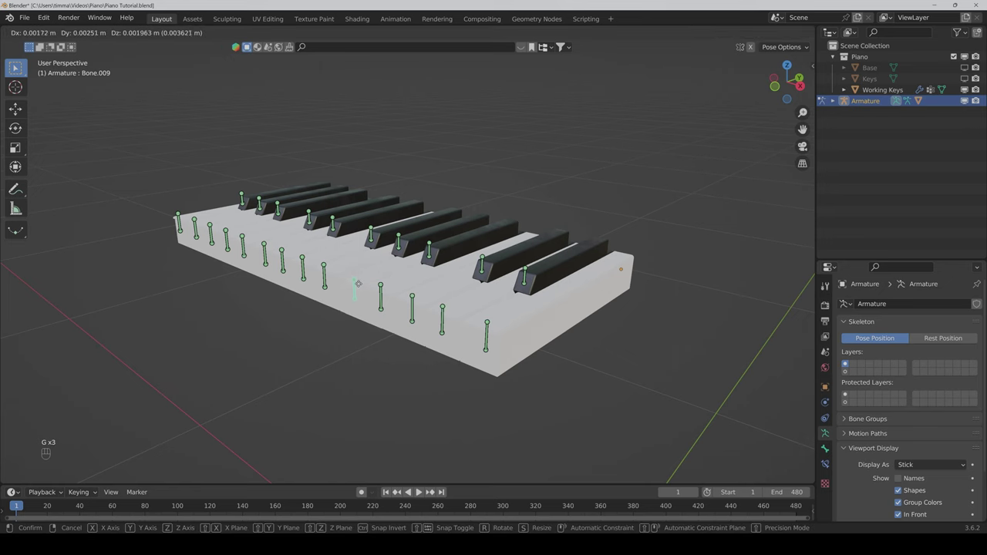
{"action": "right_click", "coordinate": [337, 325]}
{"action": "middle_click_drag", "start_coordinate": [336, 325], "coordinate": [383, 311]}
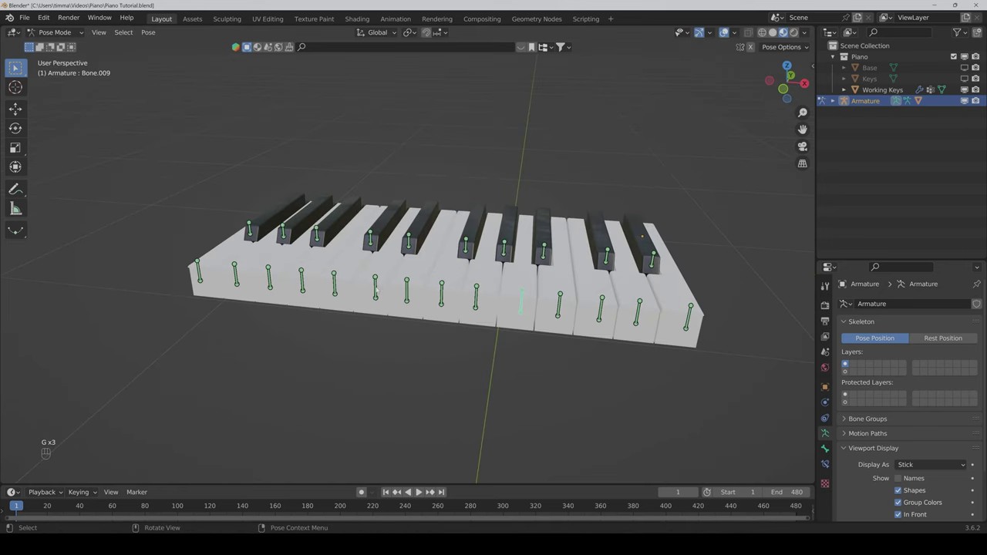
{"action": "left_click", "coordinate": [375, 287]}
{"action": "key", "text": "g"}
{"action": "right_click", "coordinate": [484, 416]}
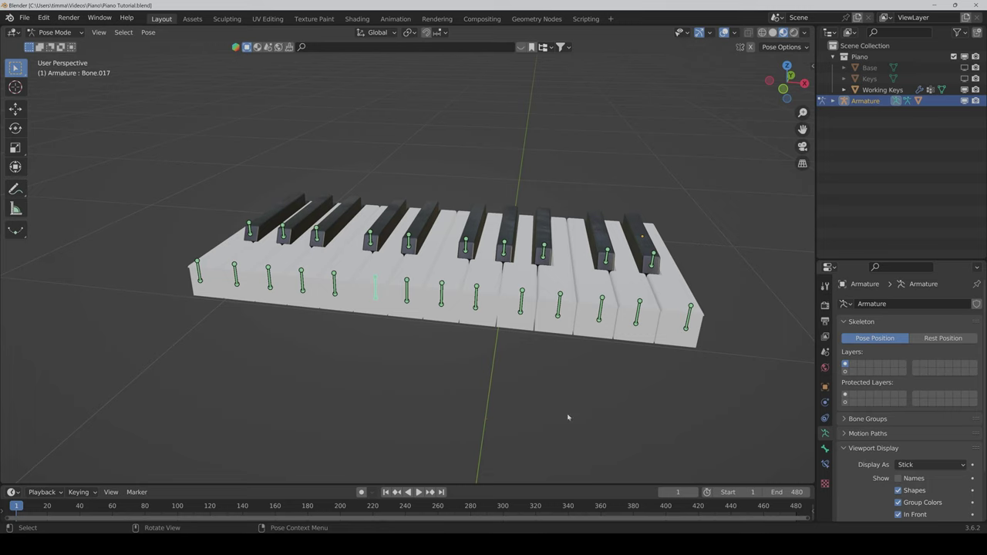
Step: Set Bone.017's Limit Location minimum Y to -0.05 m and test-move its key
{"action": "left_click", "coordinate": [825, 465]}
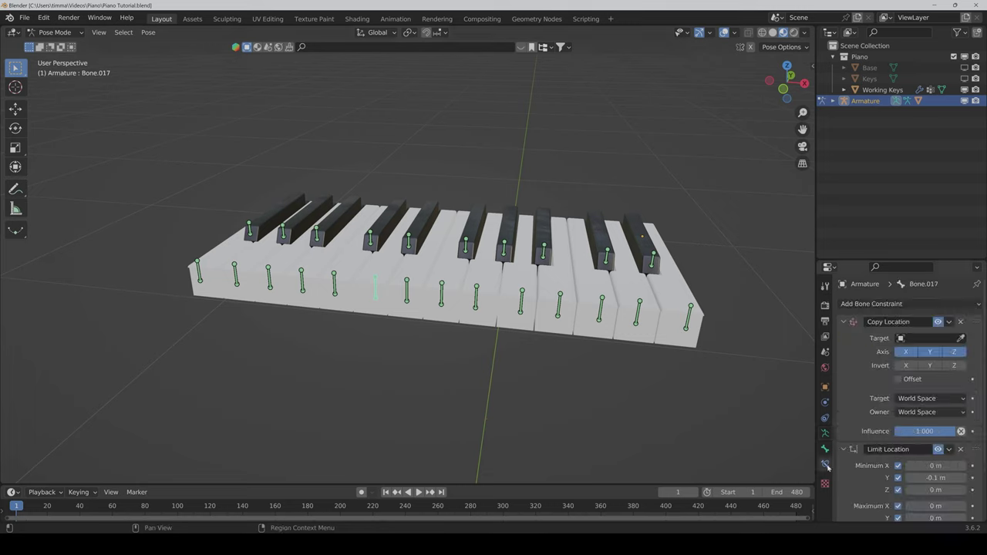
{"action": "scroll", "coordinate": [860, 481], "scroll_direction": "down", "scroll_amount": 3}
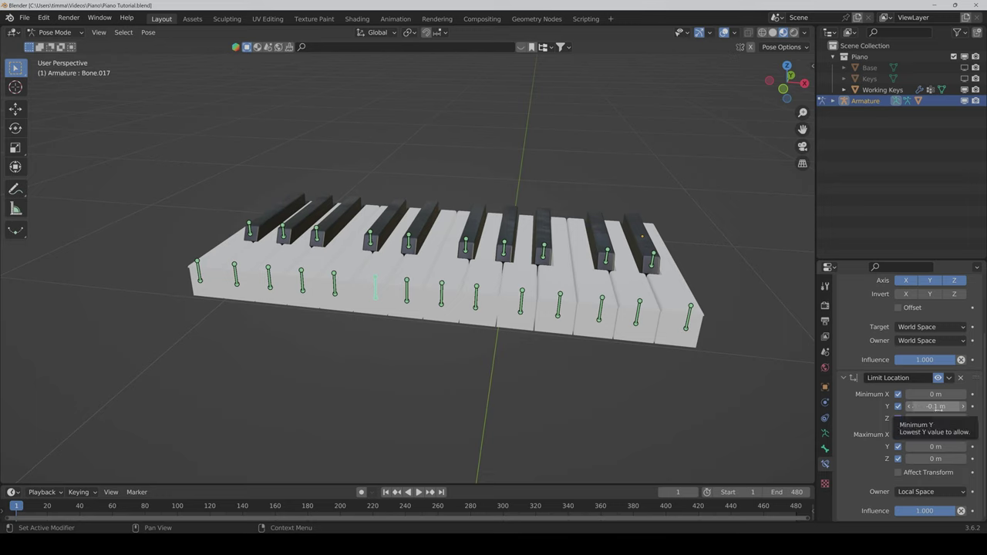
{"action": "left_click", "coordinate": [935, 405]}
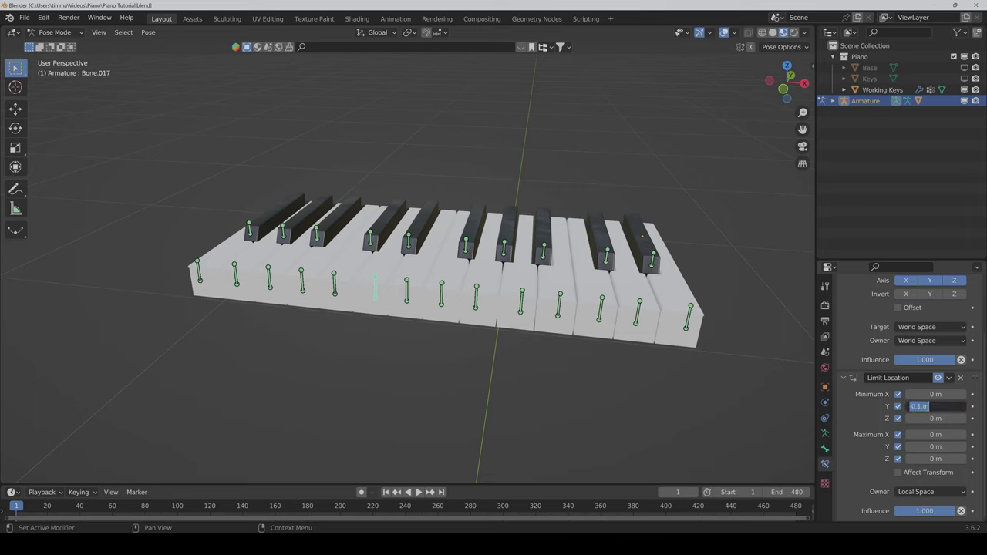
{"action": "type", "text": "-"}
{"action": "type", "text": "0.05"}
{"action": "key", "text": "Return"}
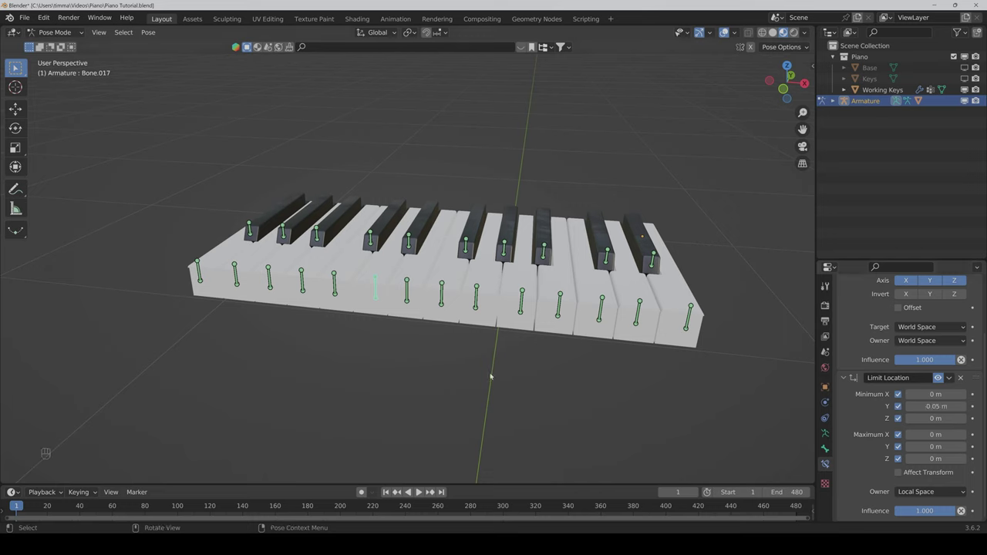
{"action": "key", "text": "g"}
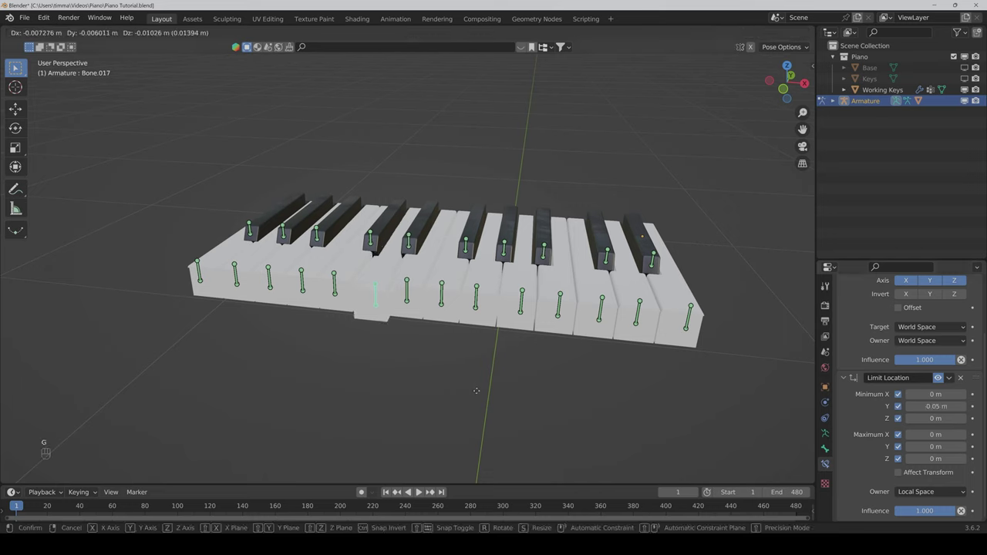
{"action": "right_click", "coordinate": [474, 362]}
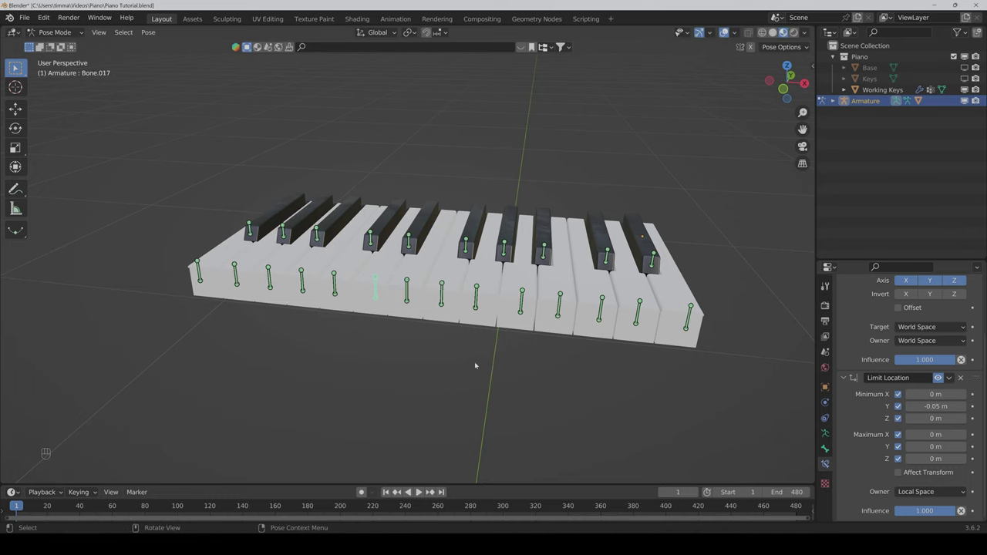
Step: Box-select the front white-key bones and set all their Limit Location minimum Y to -0.1 m
{"action": "middle_click_drag", "start_coordinate": [475, 365], "coordinate": [468, 422]}
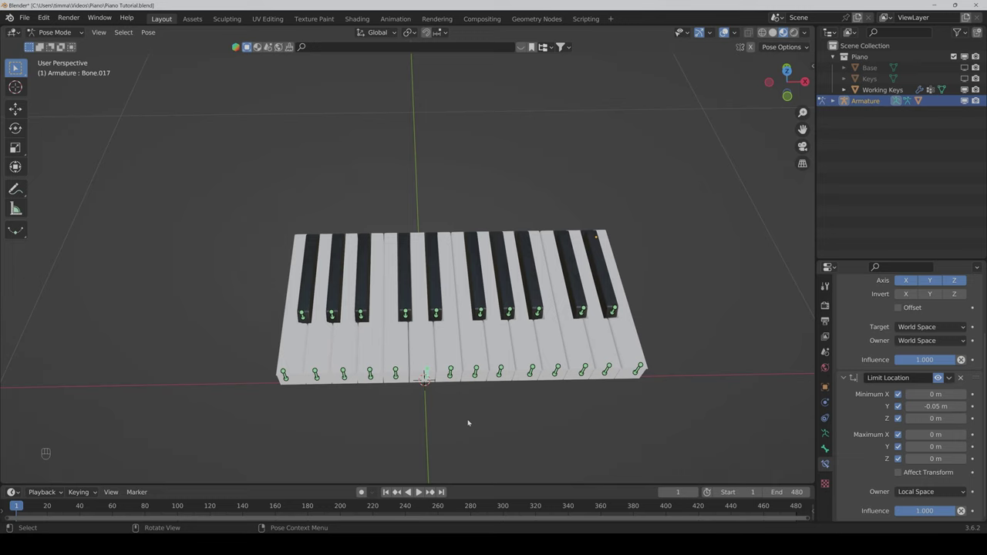
{"action": "middle_click_drag", "start_coordinate": [469, 423], "coordinate": [463, 452]}
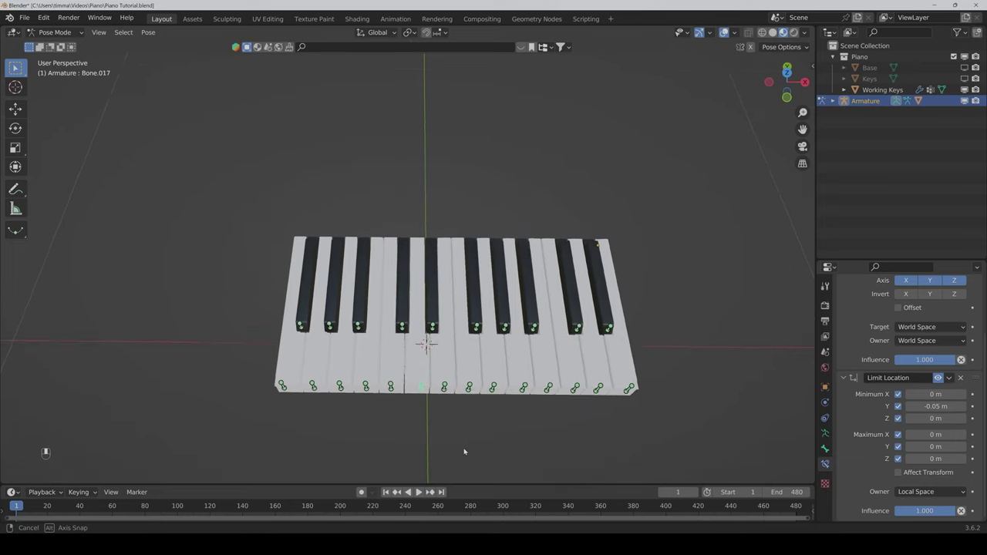
{"action": "mouse_move", "coordinate": [731, 450]}
{"action": "left_mouse_down"}
{"action": "mouse_move", "coordinate": [247, 384]}
{"action": "mouse_move", "coordinate": [239, 371]}
{"action": "left_mouse_up"}
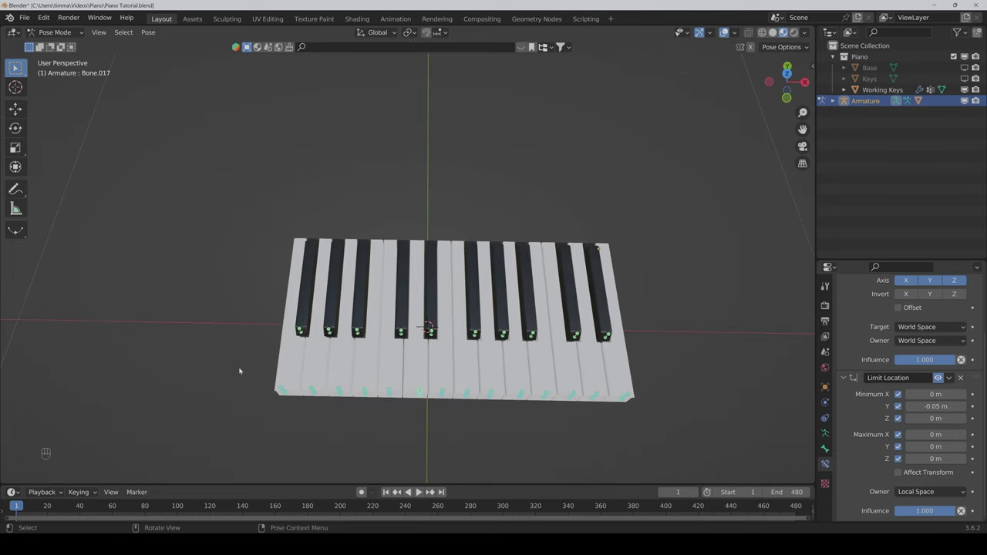
{"action": "key", "text": "alt"}
{"action": "left_click", "coordinate": [935, 407], "text": "alt"}
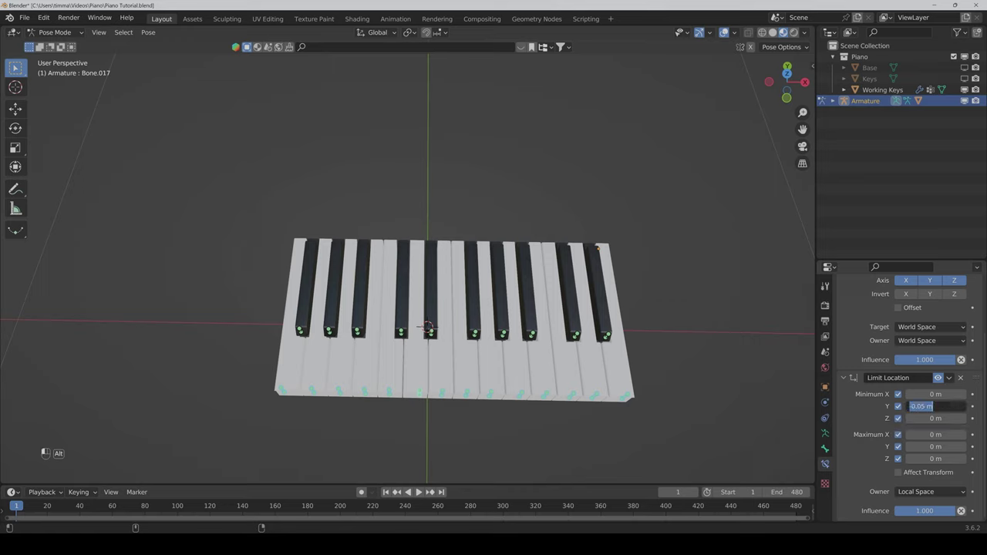
{"action": "type", "text": "-.1"}
{"action": "key", "text": "alt+Return"}
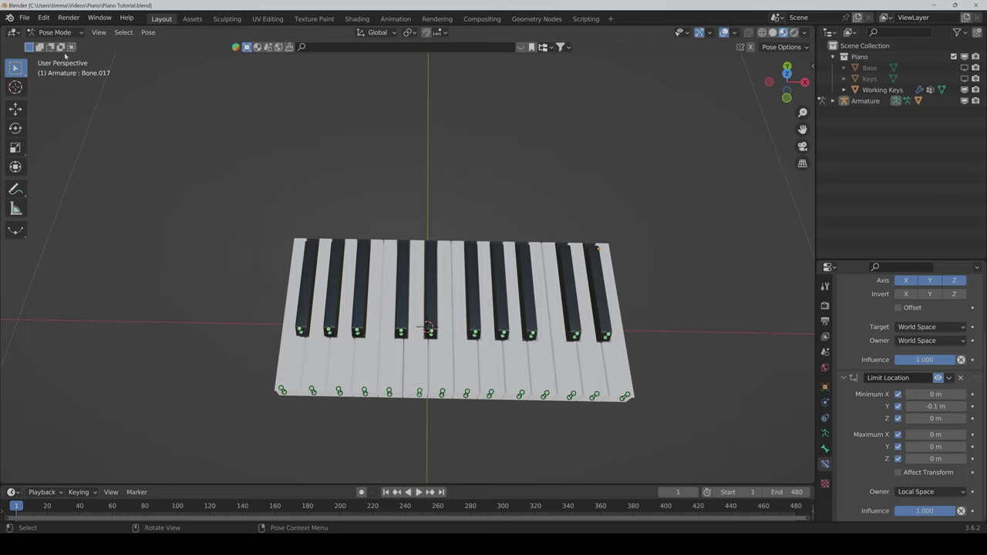
Step: Return to Object Mode, add a cube, and scale it to 0.1
{"action": "left_click", "coordinate": [54, 31]}
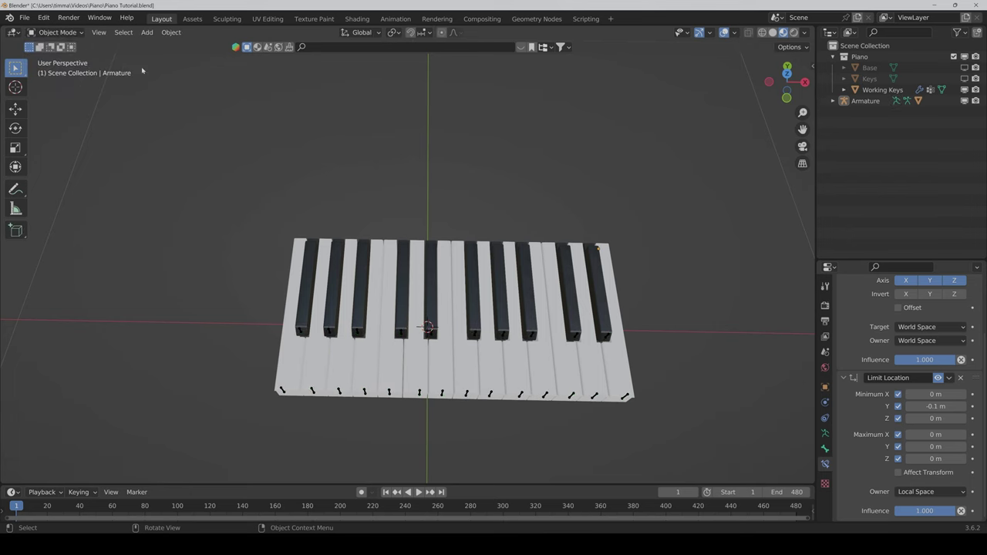
{"action": "left_click", "coordinate": [147, 31]}
{"action": "left_click", "coordinate": [245, 55]}
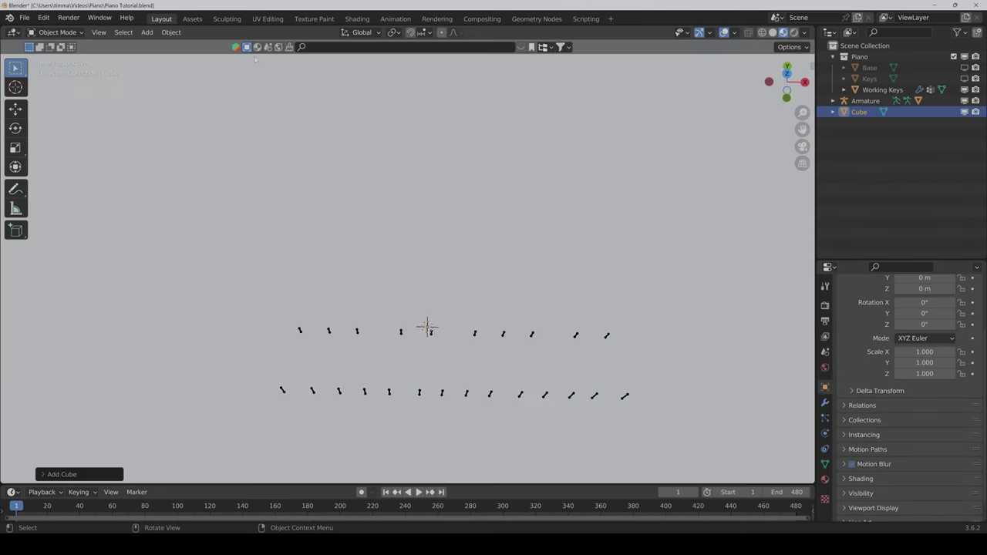
{"action": "scroll", "coordinate": [409, 332], "scroll_direction": "down", "scroll_amount": 4}
{"action": "middle_click_drag", "start_coordinate": [386, 324], "coordinate": [404, 341]}
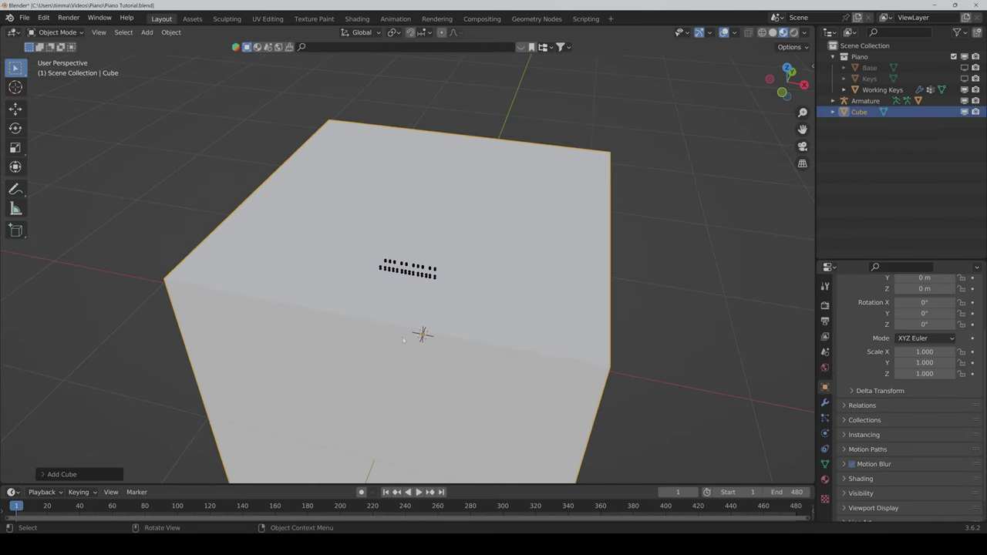
{"action": "type", "text": "s.1"}
{"action": "key", "text": "Return"}
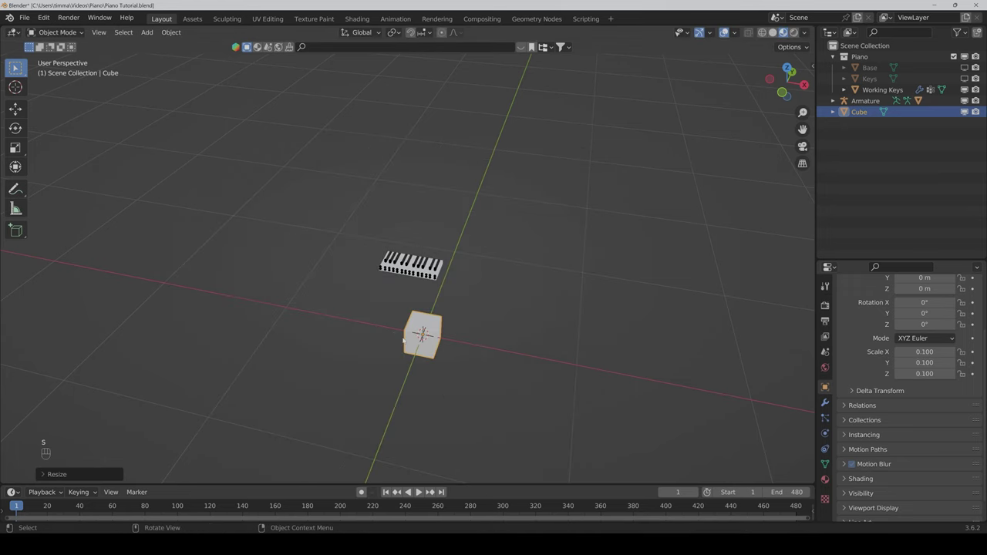
Step: Move the cube down beside the keys and shrink it to 0.02 scale
{"action": "key", "text": "g"}
{"action": "key", "text": "z"}
{"action": "left_click", "coordinate": [469, 222]}
{"action": "scroll", "coordinate": [462, 231], "scroll_direction": "up", "scroll_amount": 3}
{"action": "middle_click_drag", "start_coordinate": [462, 231], "coordinate": [463, 246]}
{"action": "left_click", "coordinate": [14, 109]}
{"action": "mouse_move", "coordinate": [472, 123]}
{"action": "left_mouse_down"}
{"action": "mouse_move", "coordinate": [489, 193]}
{"action": "mouse_move", "coordinate": [432, 254]}
{"action": "left_mouse_up"}
{"action": "scroll", "coordinate": [463, 293], "scroll_direction": "up", "scroll_amount": 3}
{"action": "mouse_move", "coordinate": [463, 294]}
{"action": "middle_mouse_down"}
{"action": "mouse_move", "coordinate": [481, 332]}
{"action": "mouse_move", "coordinate": [545, 249]}
{"action": "mouse_move", "coordinate": [586, 258]}
{"action": "middle_mouse_up"}
{"action": "scroll", "coordinate": [481, 330], "scroll_direction": "up", "scroll_amount": 3}
{"action": "scroll", "coordinate": [545, 249], "scroll_direction": "down", "scroll_amount": 3}
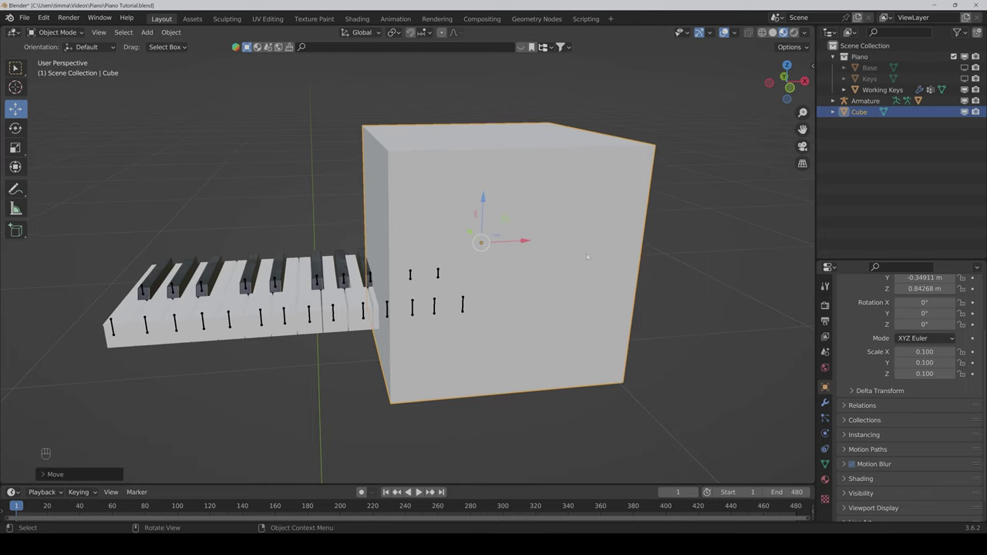
{"action": "type", "text": "s.2"}
{"action": "key", "text": "Return"}
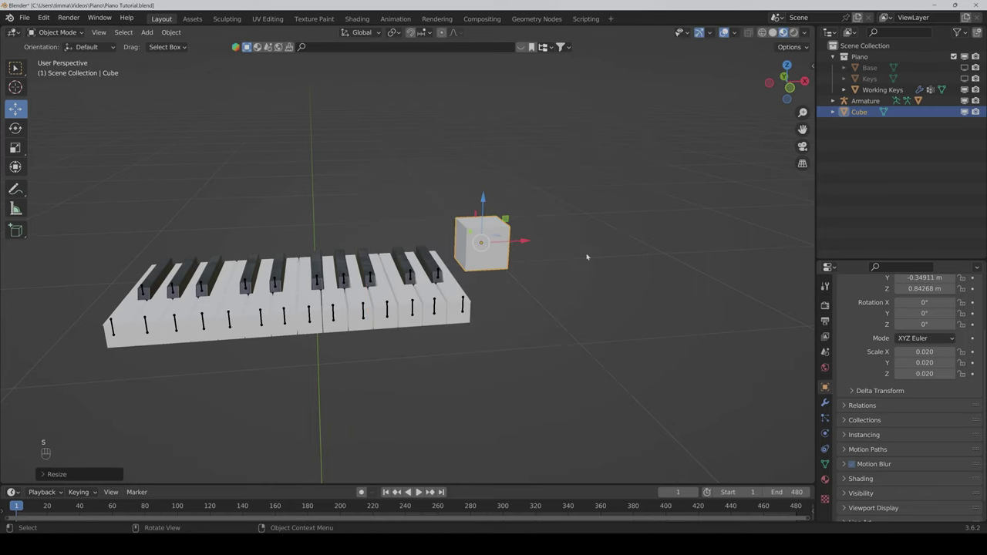
Step: Lower the cube on Z and slide it along X onto the last white key
{"action": "scroll", "coordinate": [586, 258], "scroll_direction": "up", "scroll_amount": 3}
{"action": "middle_click_drag", "start_coordinate": [586, 258], "coordinate": [533, 260]}
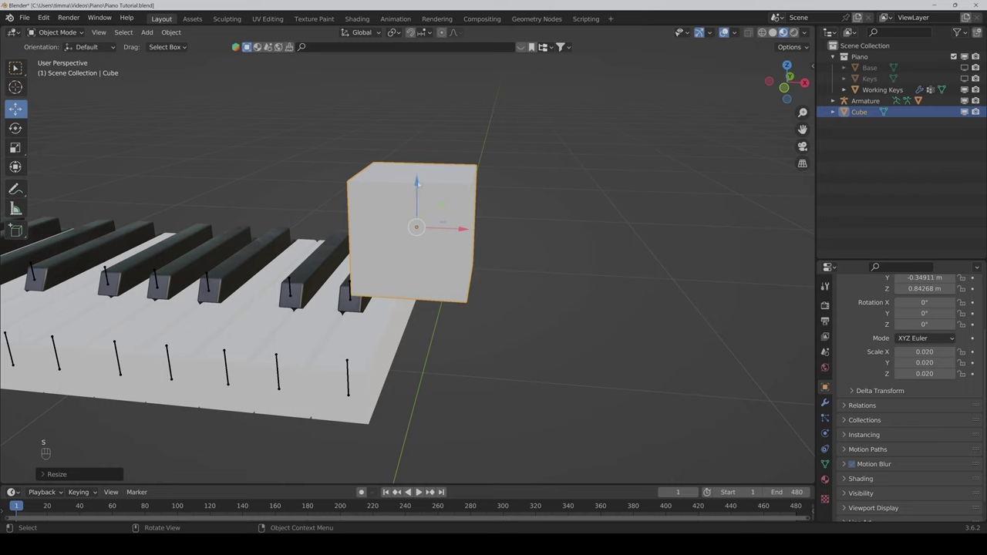
{"action": "key", "text": "g"}
{"action": "key", "text": "z"}
{"action": "left_click", "coordinate": [405, 331]}
{"action": "key", "text": "g"}
{"action": "key", "text": "x"}
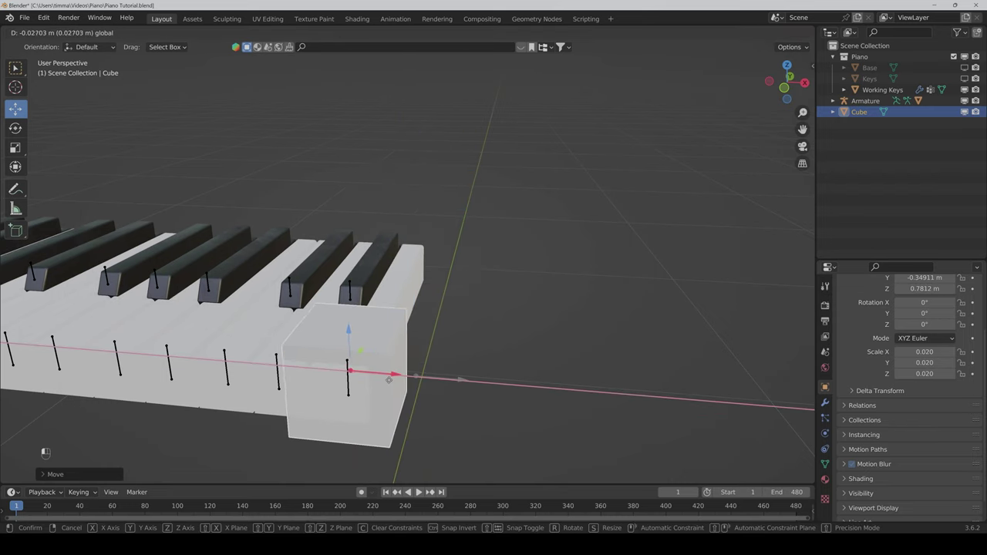
{"action": "left_click", "coordinate": [333, 335]}
{"action": "key", "text": "g"}
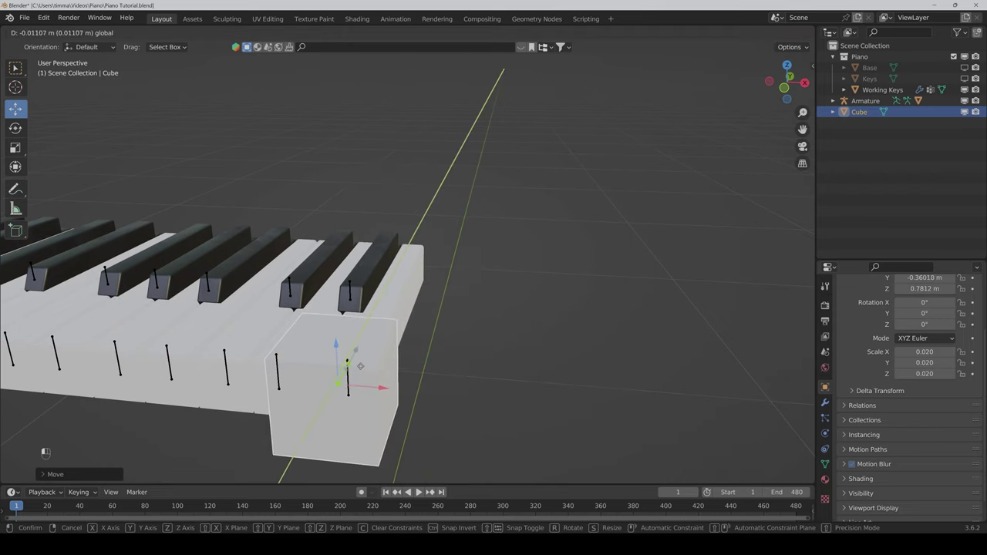
{"action": "left_click", "coordinate": [351, 376]}
{"action": "key", "text": "g"}
{"action": "key", "text": "x"}
{"action": "left_click", "coordinate": [395, 392]}
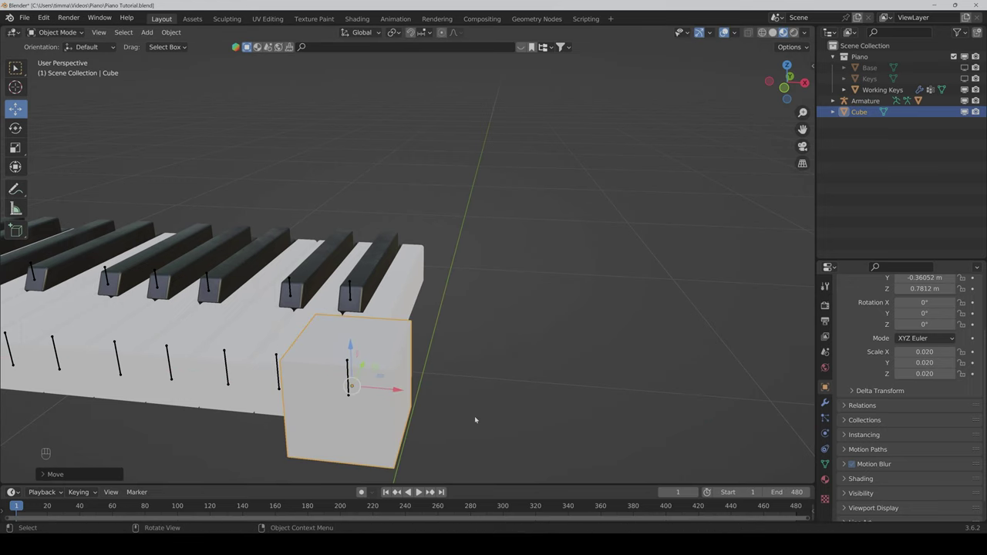
Step: Set the cube's Viewport Display 'Display As' option to Wire
{"action": "scroll", "coordinate": [883, 467], "scroll_direction": "down", "scroll_amount": 1}
{"action": "left_click", "coordinate": [881, 486]}
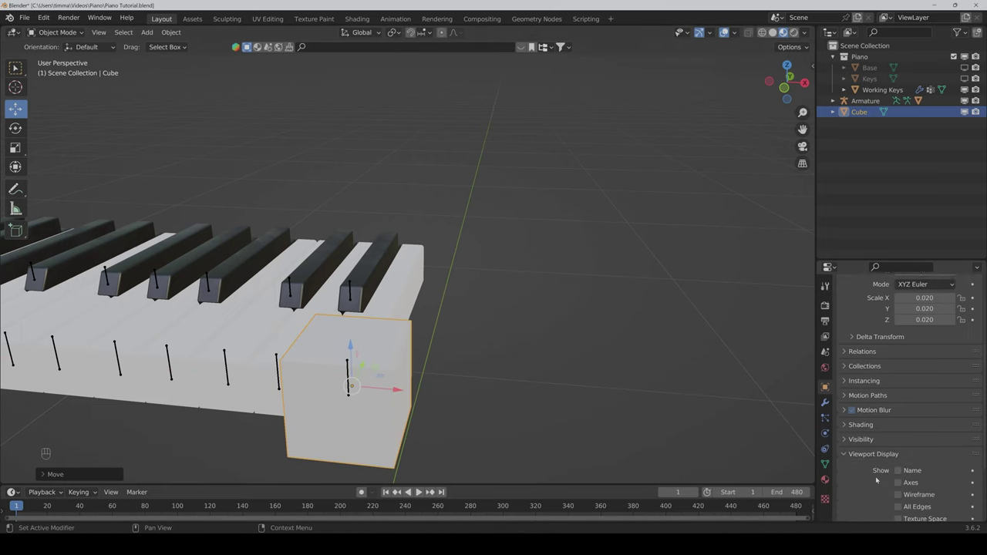
{"action": "scroll", "coordinate": [880, 485], "scroll_direction": "down", "scroll_amount": 4}
{"action": "left_click", "coordinate": [915, 468]}
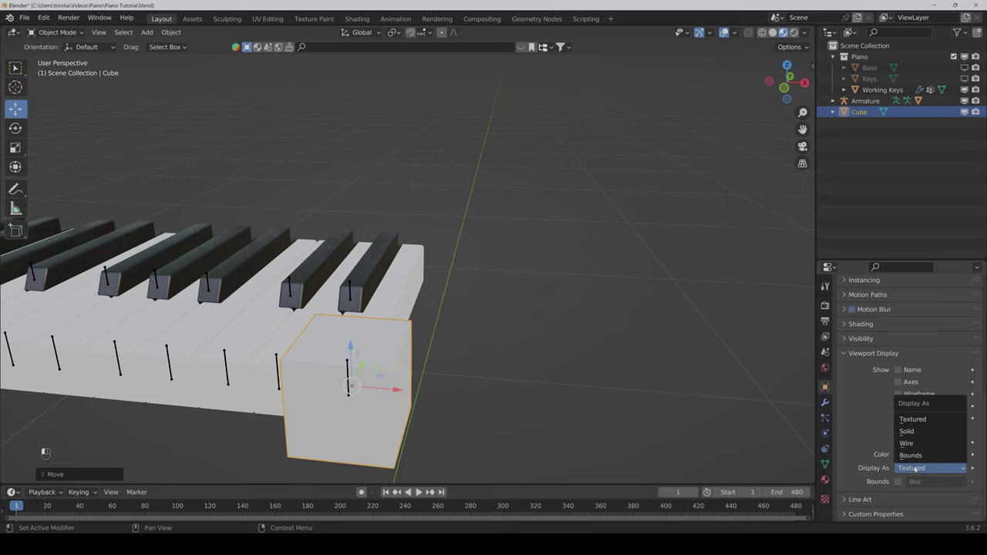
{"action": "left_click", "coordinate": [907, 444]}
{"action": "middle_click_drag", "start_coordinate": [421, 390], "coordinate": [441, 383]}
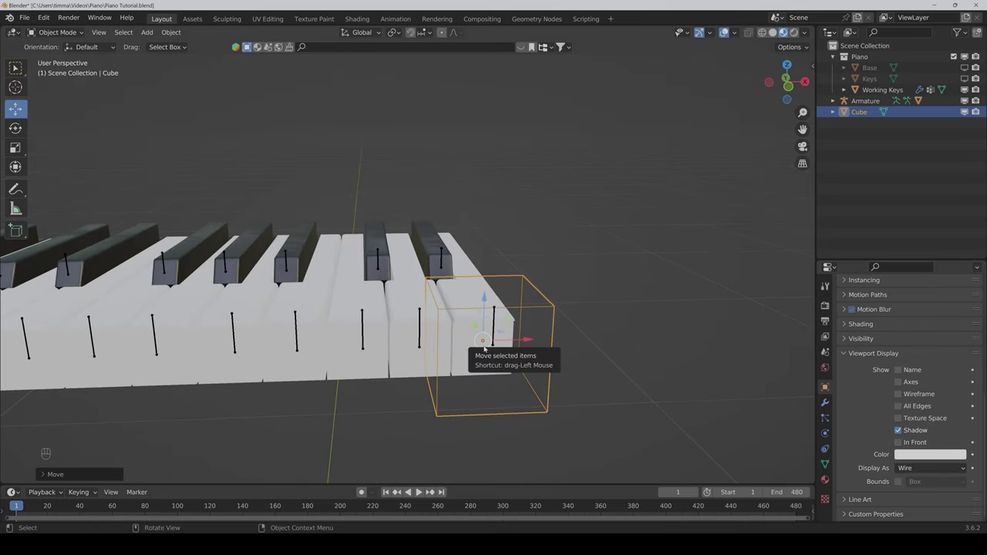
Step: In Top view, scale and nudge the cube to fit the front end of the last white key
{"action": "left_click", "coordinate": [787, 65]}
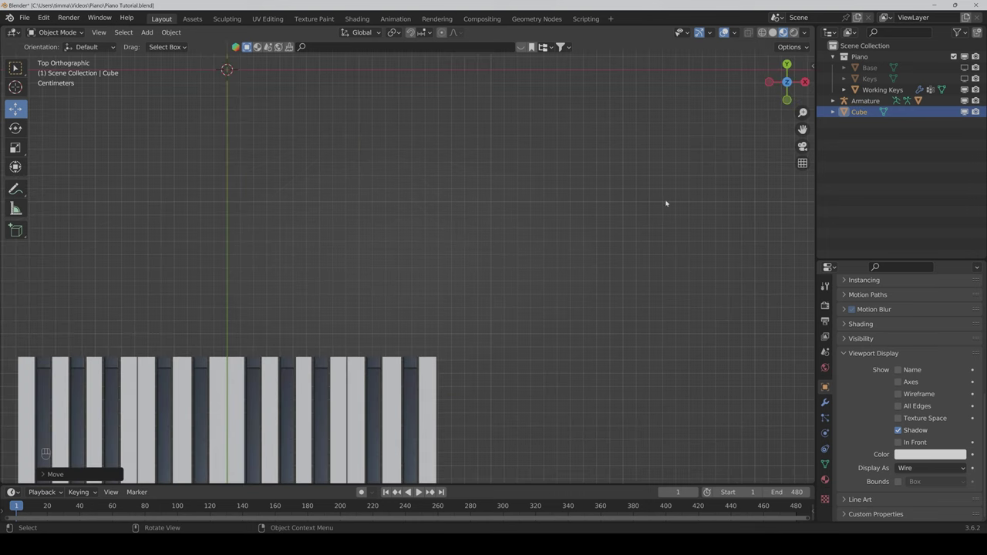
{"action": "left_click_drag", "start_coordinate": [802, 129], "coordinate": [802, 62]}
{"action": "scroll", "coordinate": [759, 207], "scroll_direction": "up", "scroll_amount": 3}
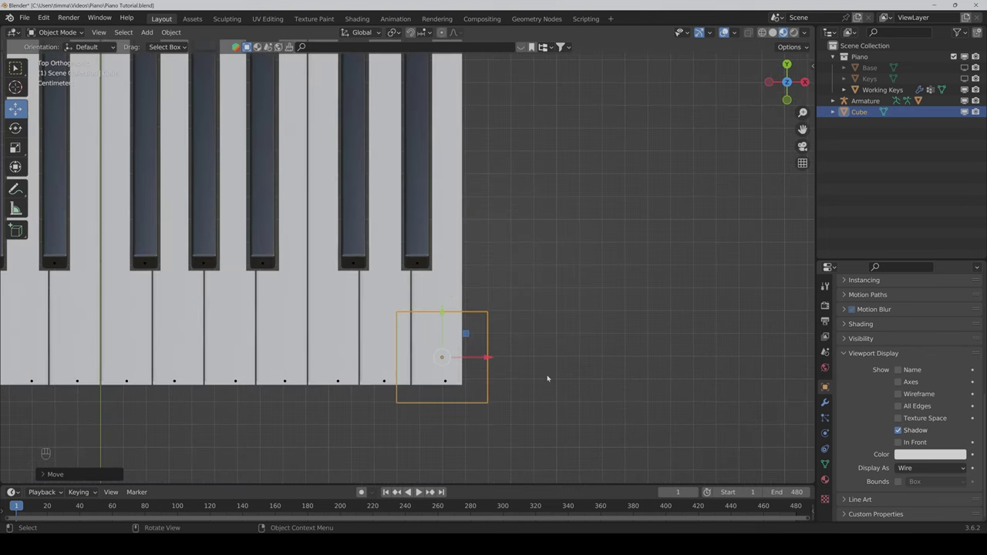
{"action": "scroll", "coordinate": [548, 381], "scroll_direction": "up", "scroll_amount": 1}
{"action": "scroll", "coordinate": [578, 423], "scroll_direction": "up", "scroll_amount": 1}
{"action": "key", "text": "s"}
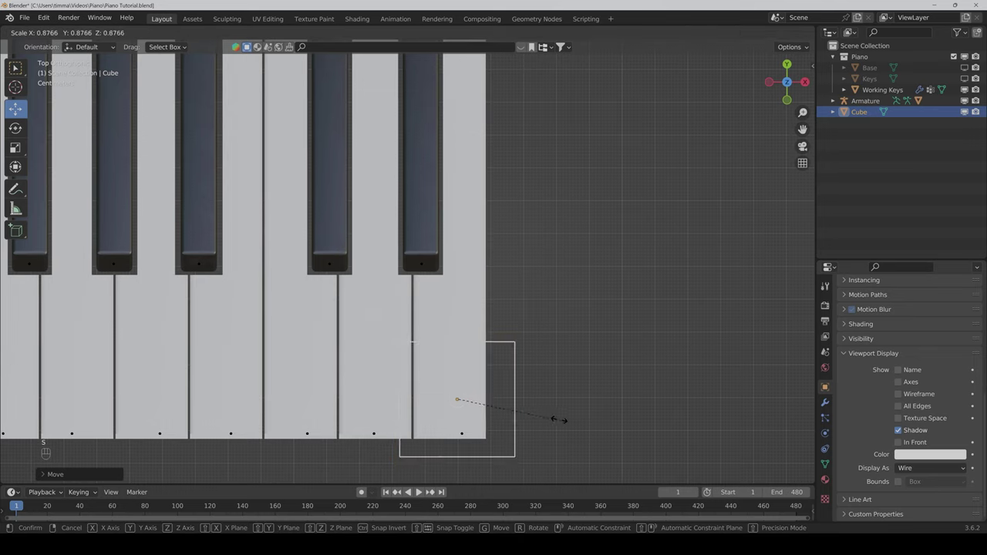
{"action": "left_click", "coordinate": [532, 422]}
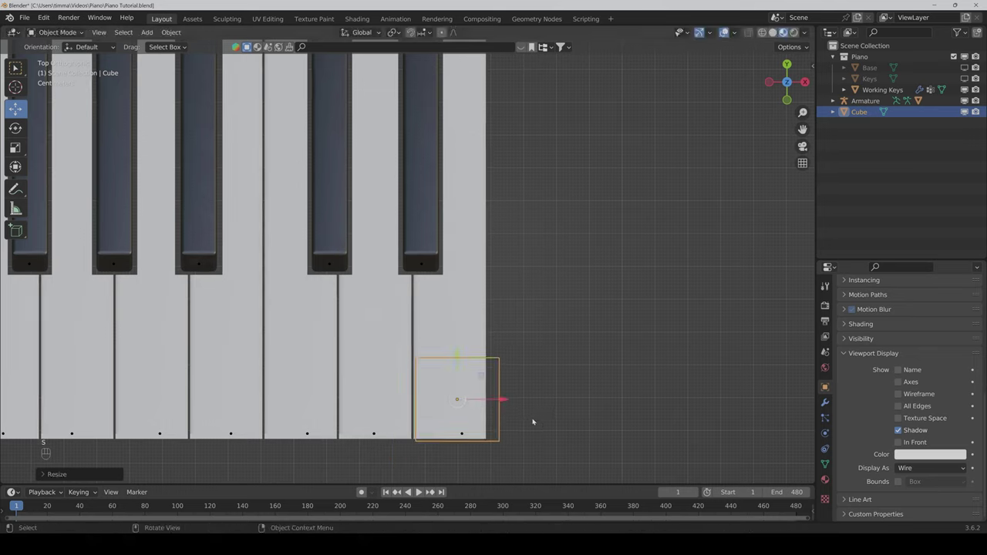
{"action": "key", "text": "g"}
{"action": "left_click", "coordinate": [526, 442]}
{"action": "key", "text": "s"}
{"action": "left_click", "coordinate": [529, 451]}
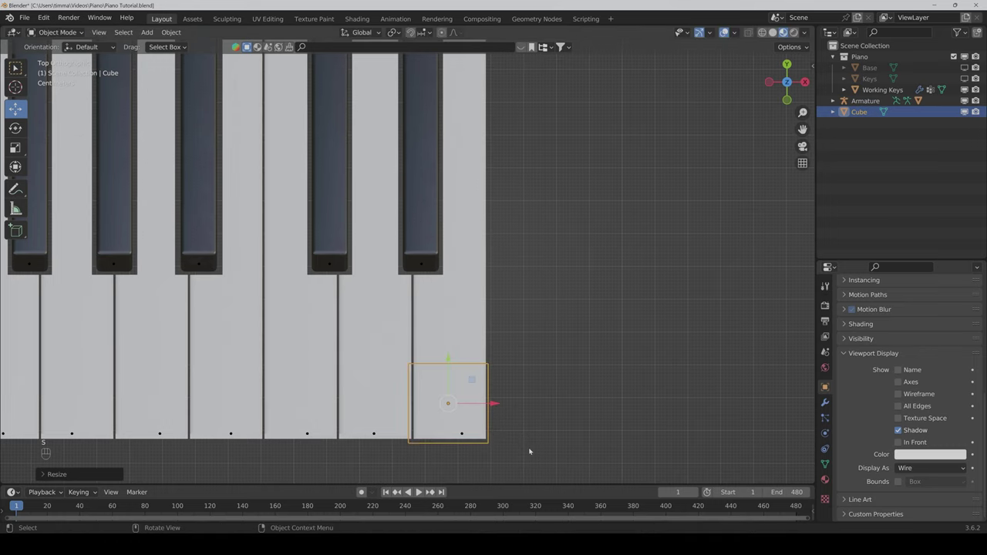
{"action": "key", "text": "g"}
{"action": "left_click", "coordinate": [530, 451]}
Step: In Front view, move the cube along Z to match the key's height
{"action": "middle_click_drag", "start_coordinate": [536, 444], "coordinate": [562, 295]}
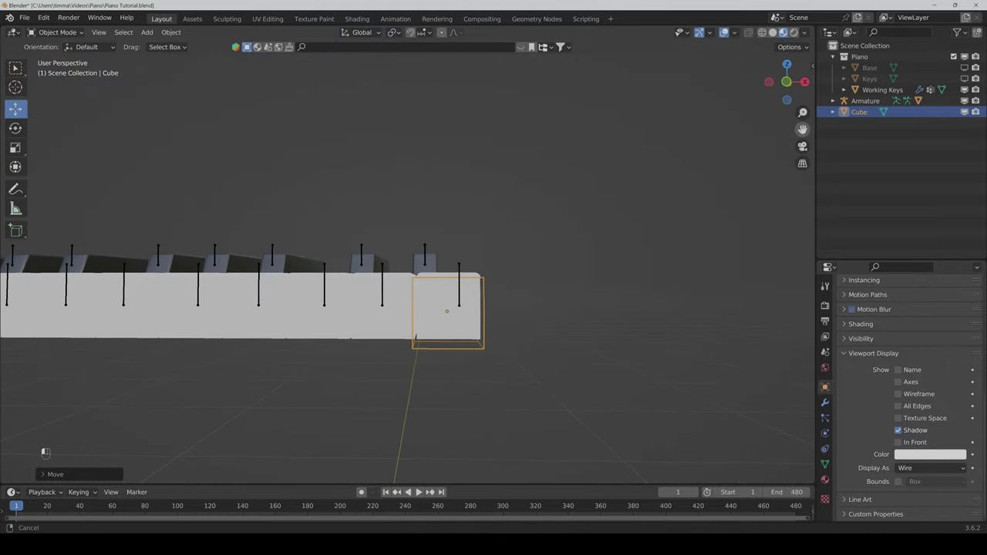
{"action": "scroll", "coordinate": [595, 306], "scroll_direction": "up", "scroll_amount": 5}
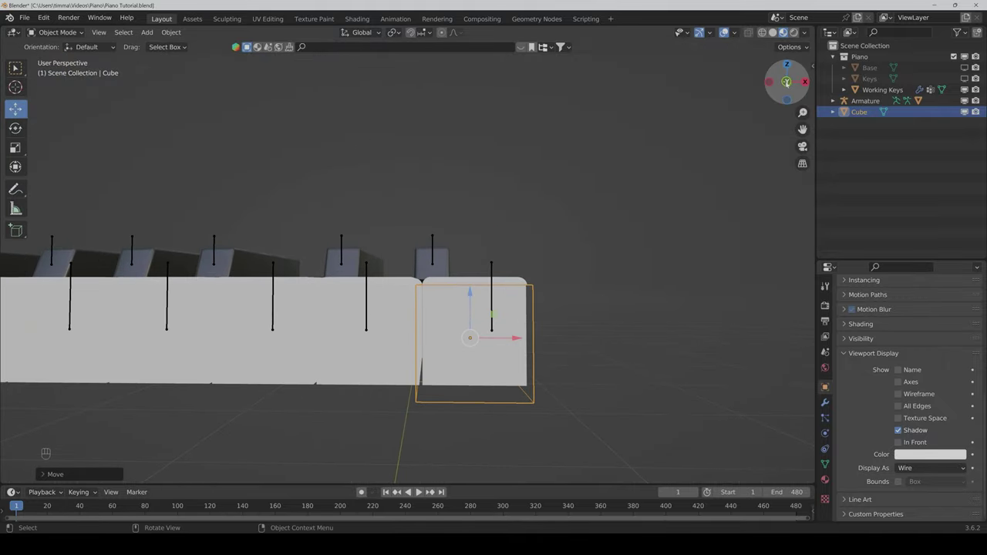
{"action": "left_click", "coordinate": [786, 83]}
{"action": "key", "text": "g"}
{"action": "key", "text": "z"}
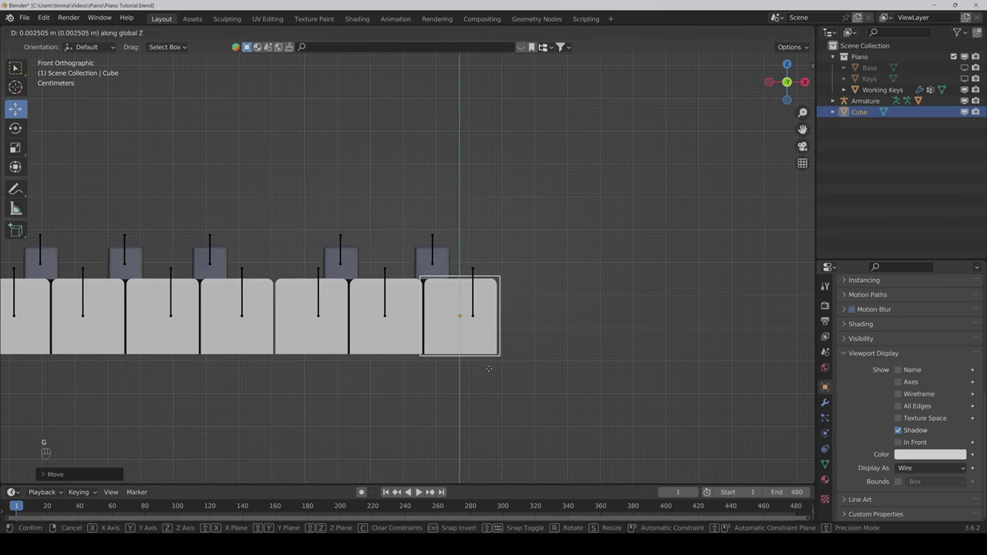
{"action": "left_click", "coordinate": [489, 371]}
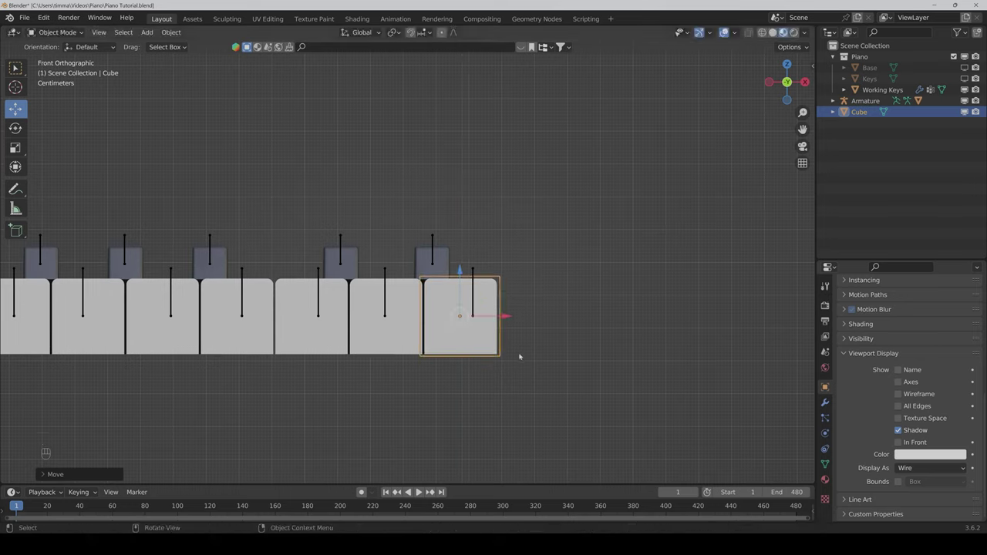
{"action": "middle_click_drag", "start_coordinate": [520, 356], "coordinate": [509, 399]}
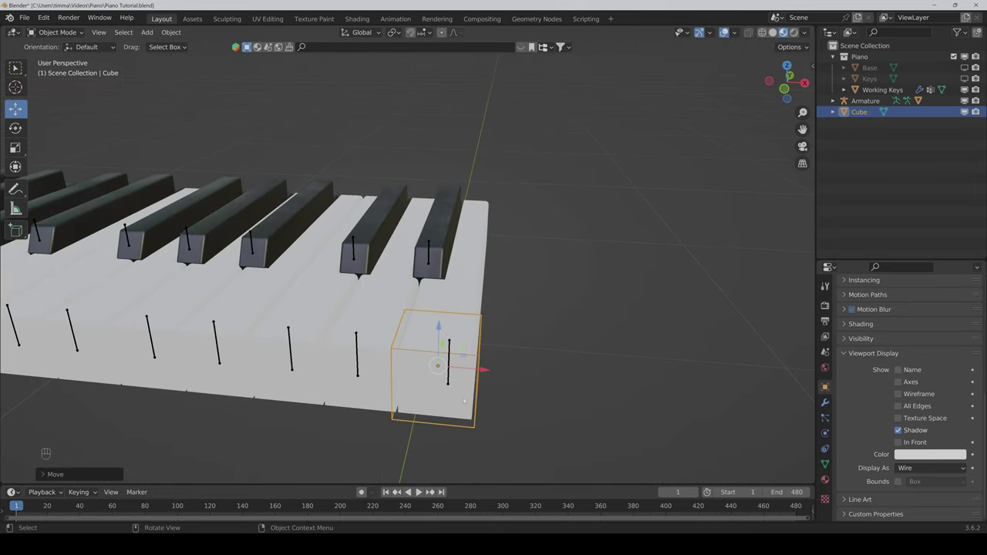
Step: Create a new collection under Scene Collection named 'Keys'
{"action": "right_click", "coordinate": [869, 46]}
{"action": "left_click", "coordinate": [870, 49]}
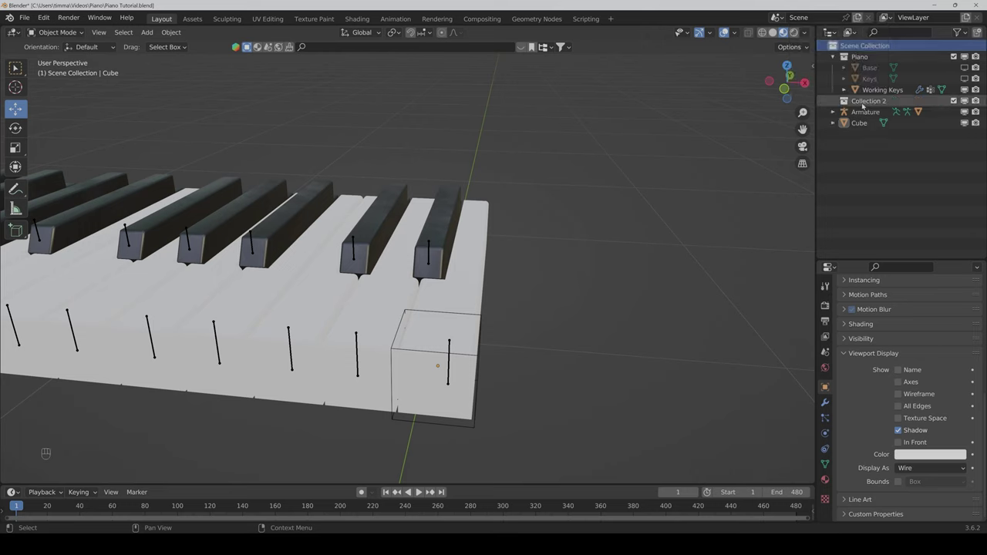
{"action": "double_click", "coordinate": [866, 101]}
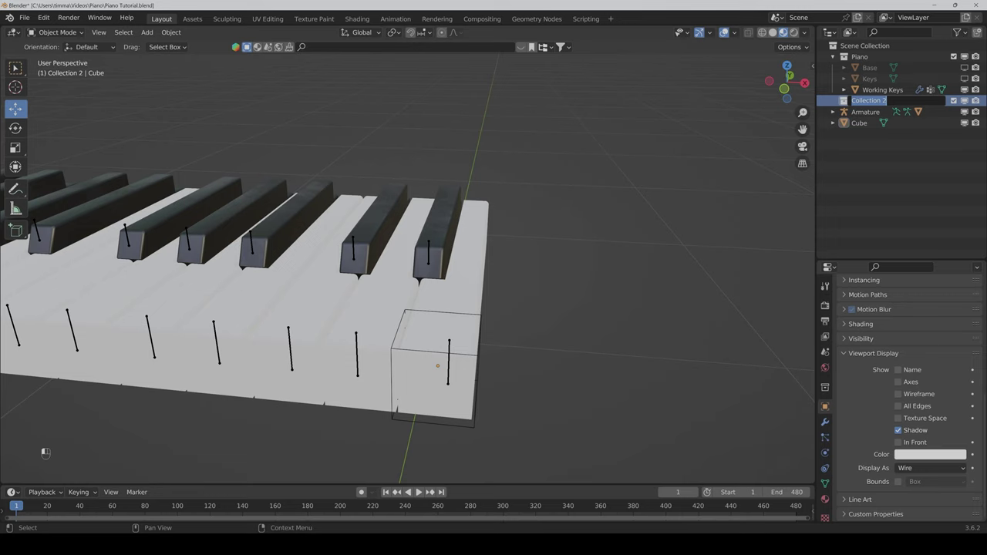
{"action": "type", "text": "Keys"}
{"action": "key", "text": "Return"}
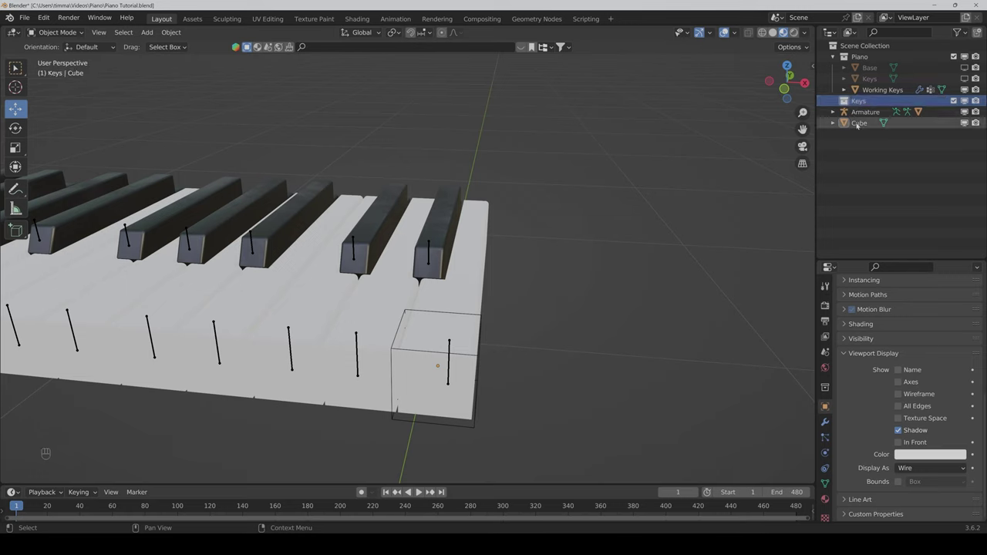
Step: Drag the Cube into the Keys collection and show its Object Data properties
{"action": "left_click", "coordinate": [859, 122]}
{"action": "left_click_drag", "start_coordinate": [859, 123], "coordinate": [859, 101]}
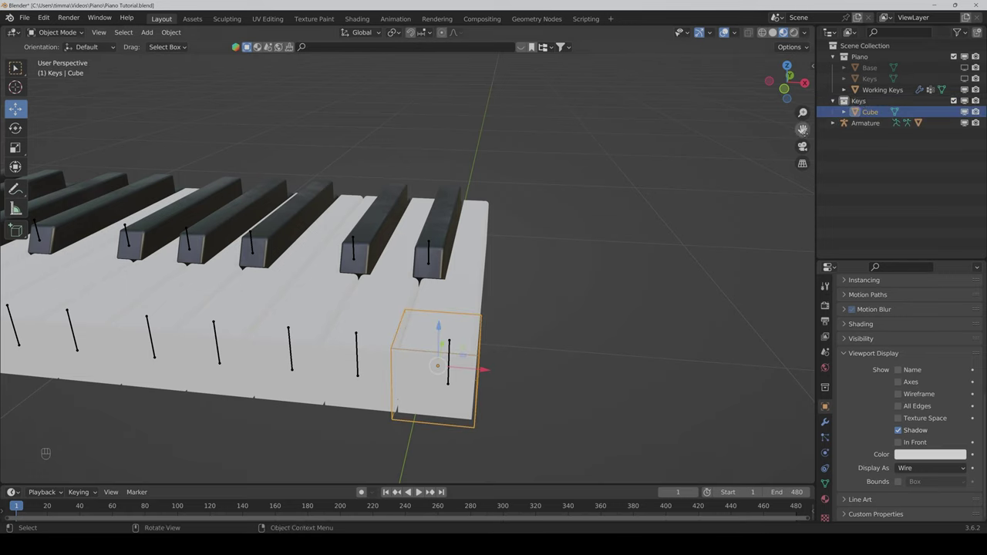
{"action": "left_click_drag", "start_coordinate": [803, 129], "coordinate": [802, 54]}
{"action": "scroll", "coordinate": [690, 300], "scroll_direction": "up", "scroll_amount": 3}
{"action": "scroll", "coordinate": [689, 300], "scroll_direction": "up", "scroll_amount": 2}
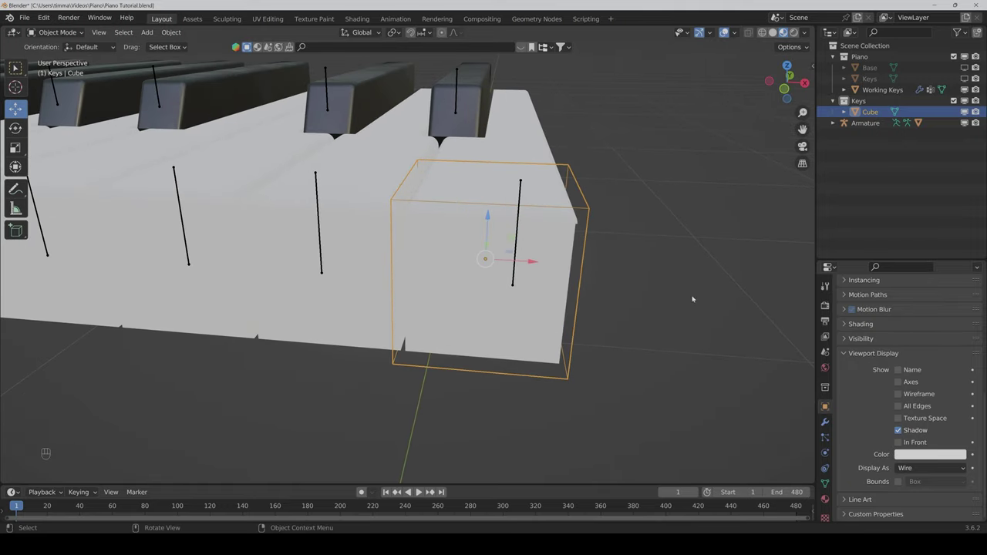
{"action": "left_click", "coordinate": [825, 484]}
{"action": "scroll", "coordinate": [902, 442], "scroll_direction": "up", "scroll_amount": 2}
Step: Add vertex group 'Group' to the cube and select all its vertices in Edit Mode
{"action": "scroll", "coordinate": [901, 443], "scroll_direction": "up", "scroll_amount": 1}
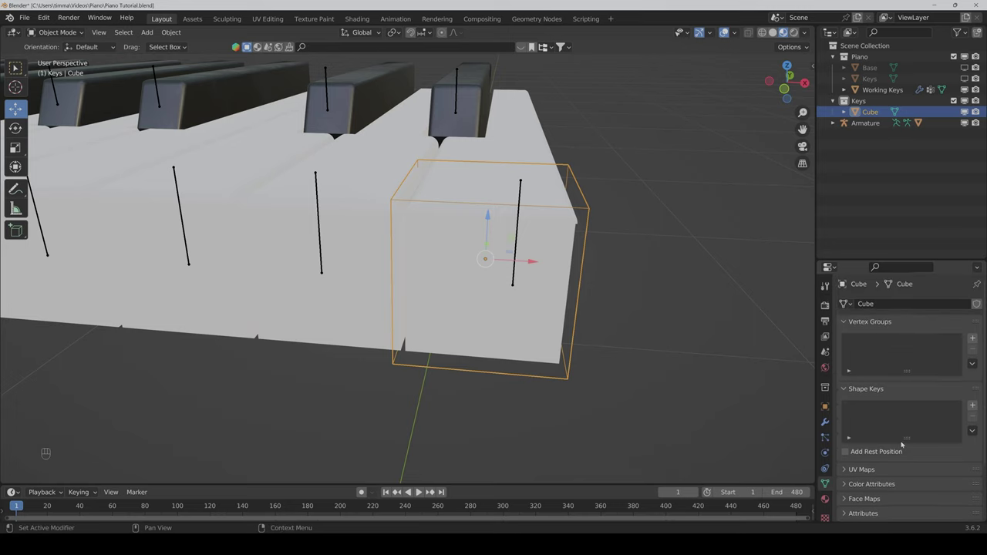
{"action": "left_click", "coordinate": [973, 340]}
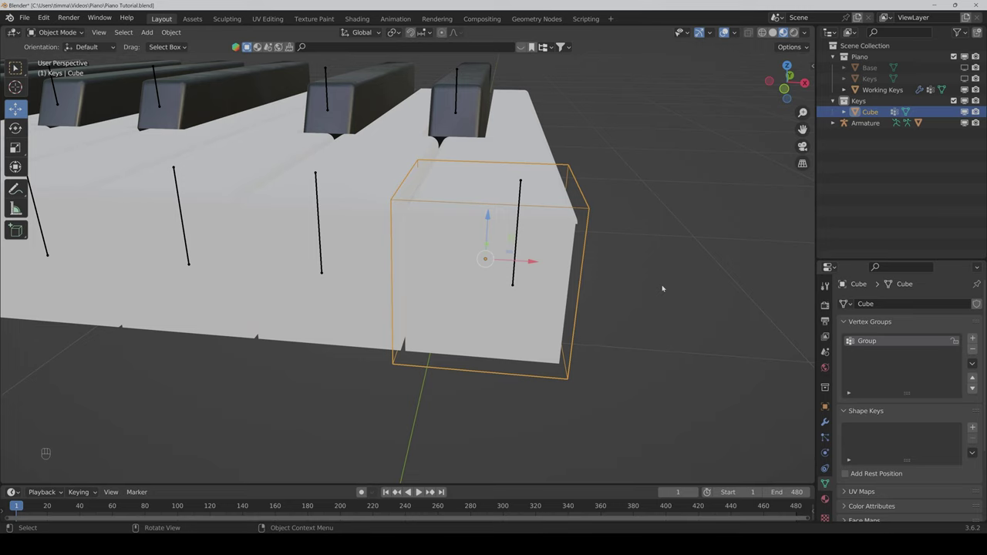
{"action": "key", "text": "Tab"}
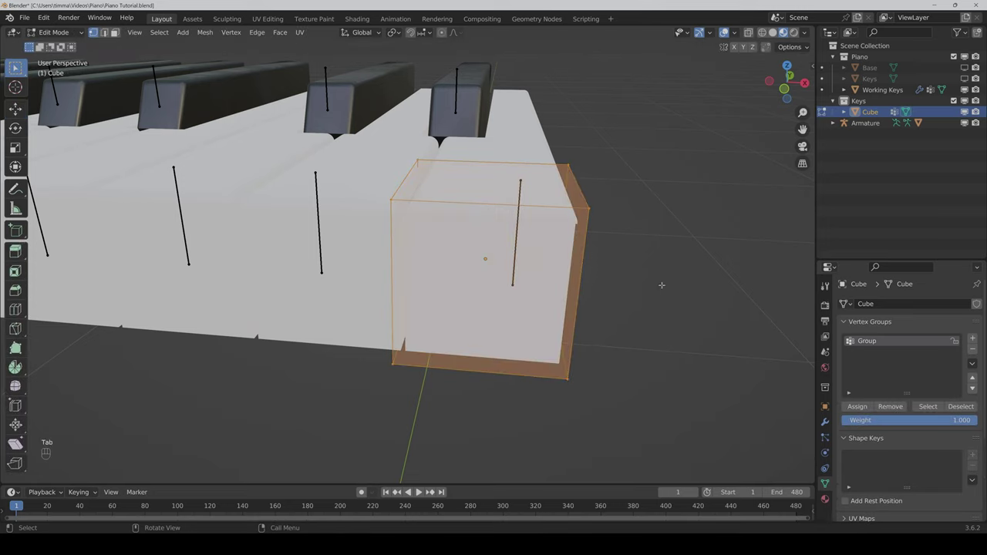
{"action": "key", "text": "a"}
{"action": "key", "text": "Tab"}
{"action": "middle_click_drag", "start_coordinate": [681, 360], "coordinate": [669, 364]}
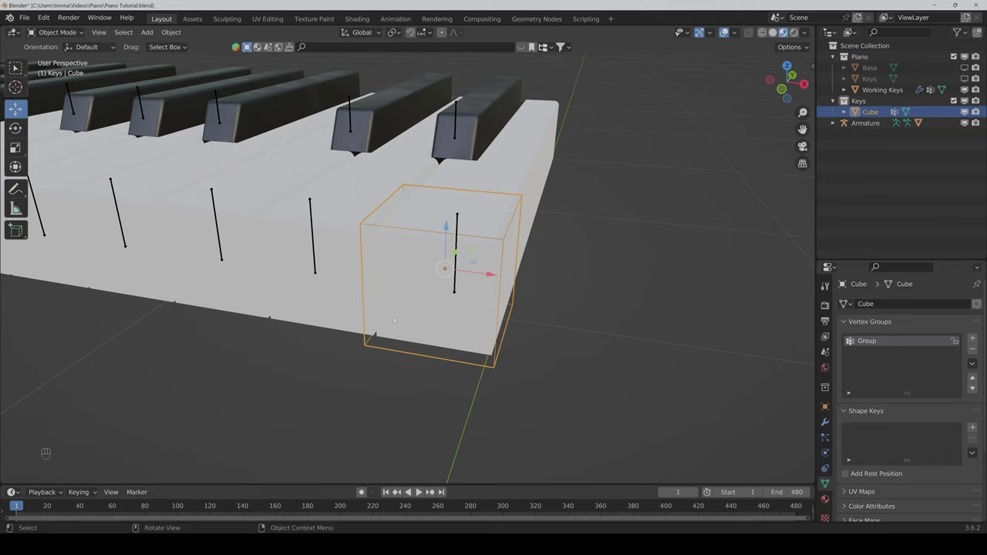
Step: In Pose Mode, set Bone.001's Copy Location target to the Cube
{"action": "left_click", "coordinate": [313, 262]}
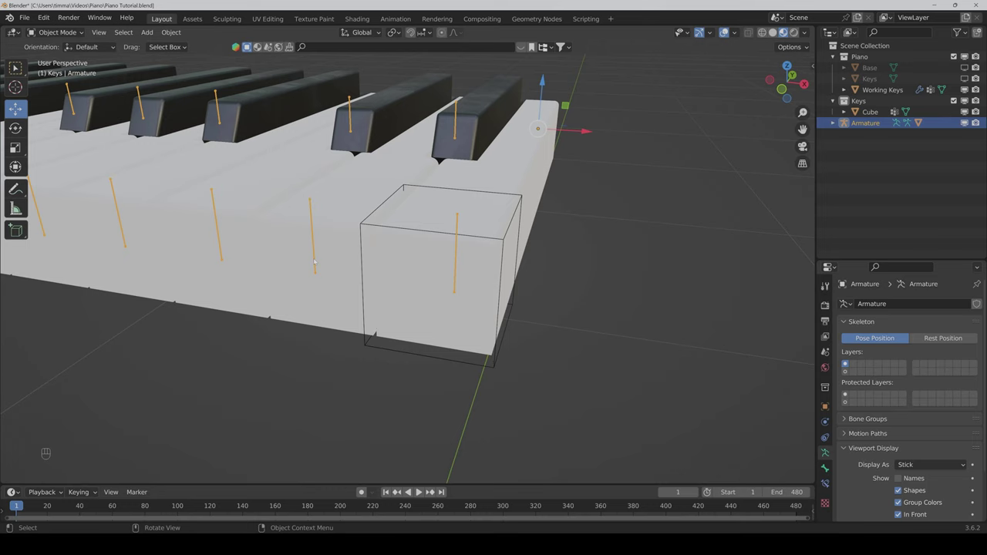
{"action": "left_click", "coordinate": [54, 32]}
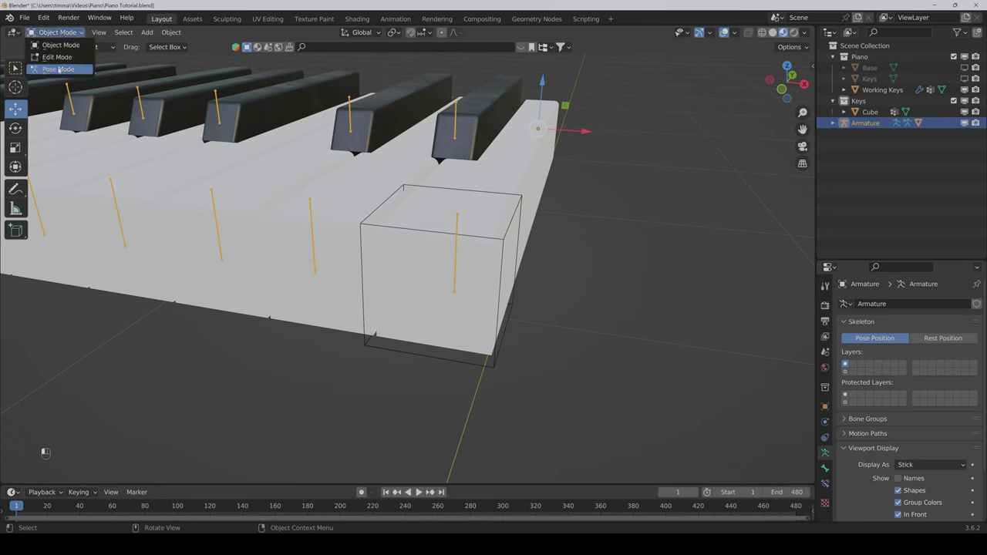
{"action": "left_click", "coordinate": [62, 70]}
{"action": "left_click", "coordinate": [456, 275]}
{"action": "left_click", "coordinate": [825, 468]}
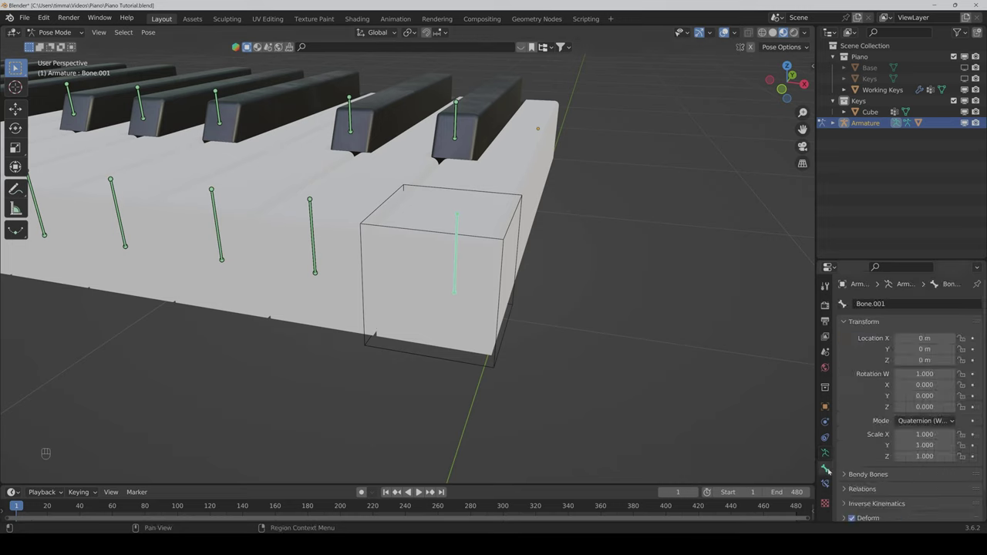
{"action": "left_click", "coordinate": [825, 483]}
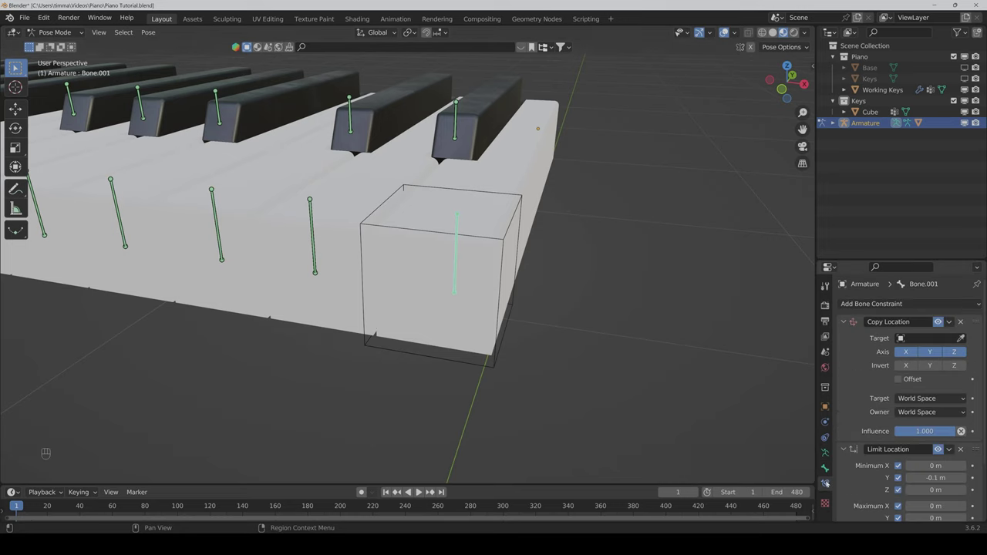
{"action": "left_click", "coordinate": [962, 338]}
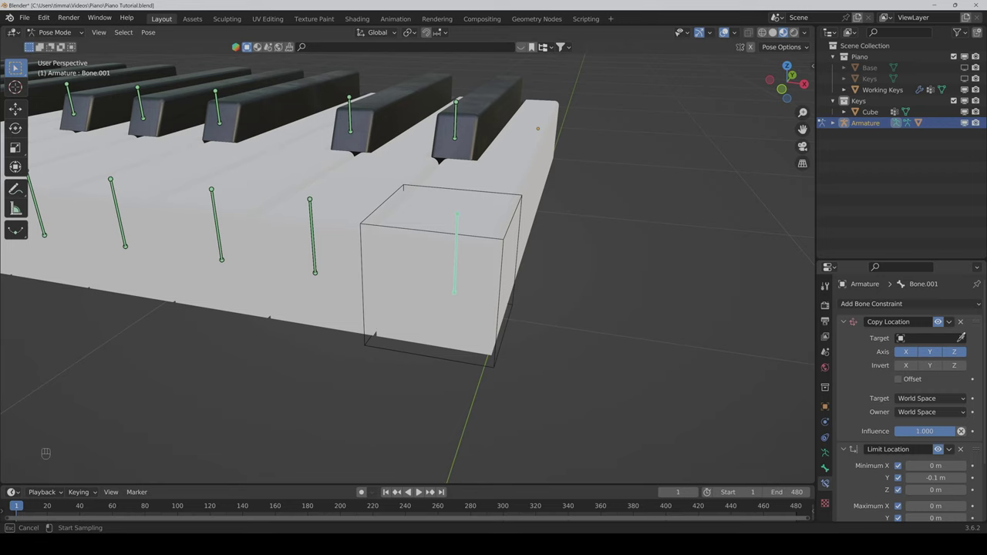
{"action": "left_click", "coordinate": [504, 240]}
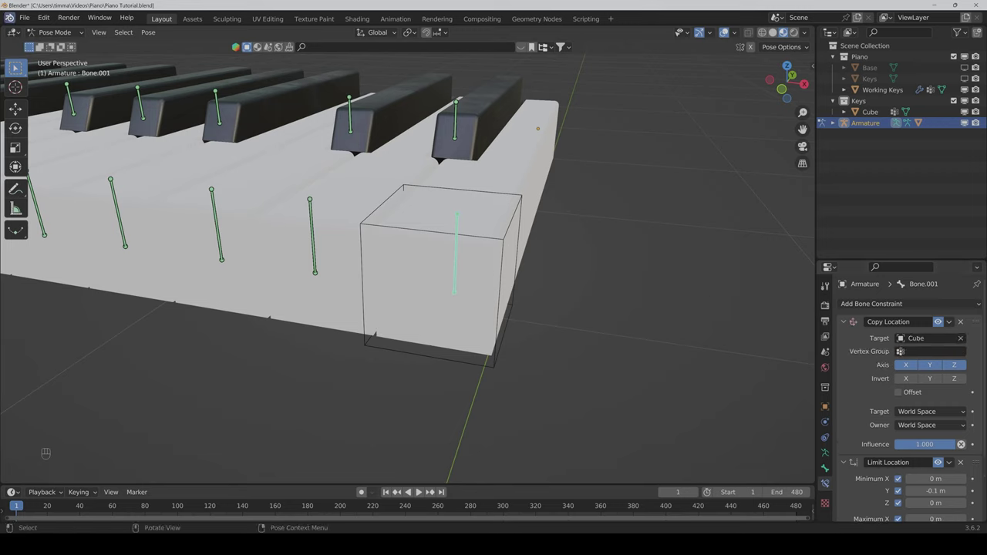
Step: Test-move the Cube, then set the Copy Location vertex group to 'Group'
{"action": "left_click", "coordinate": [54, 32]}
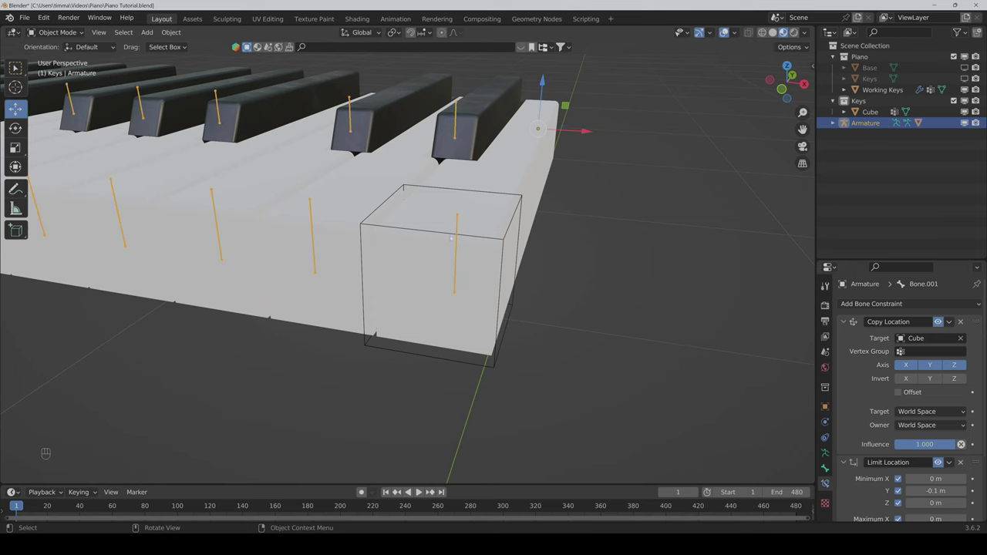
{"action": "left_click", "coordinate": [447, 237]}
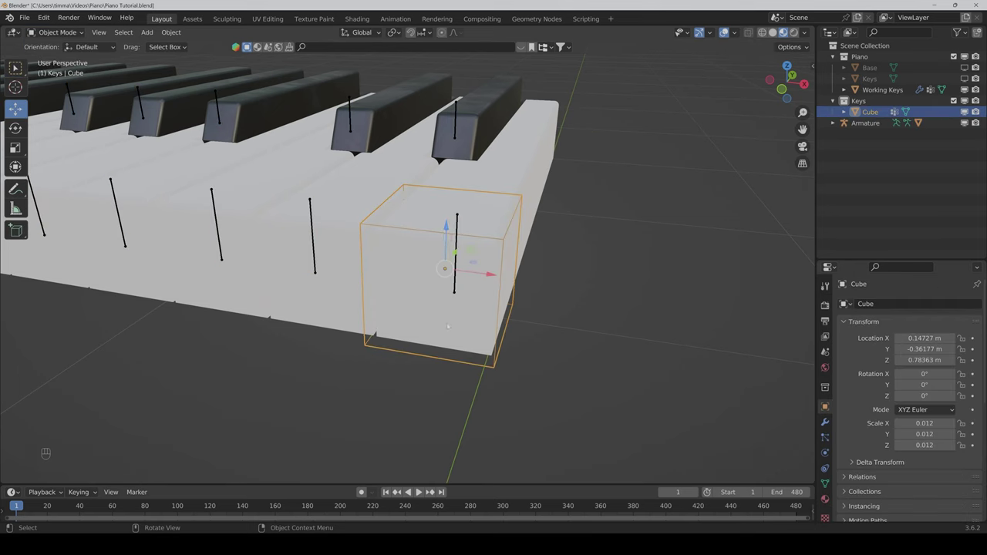
{"action": "key", "text": "g"}
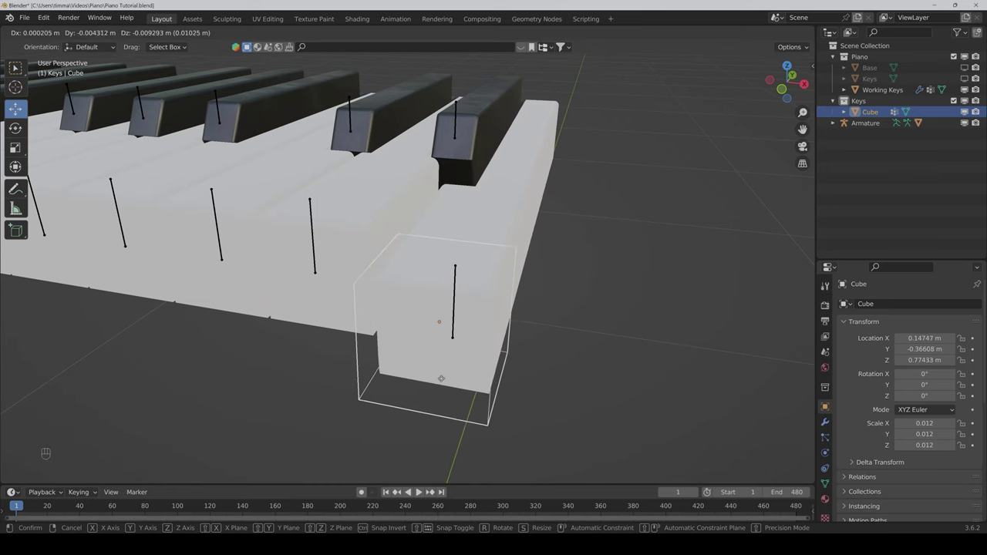
{"action": "right_click", "coordinate": [440, 266]}
{"action": "key", "text": "ctrl+z"}
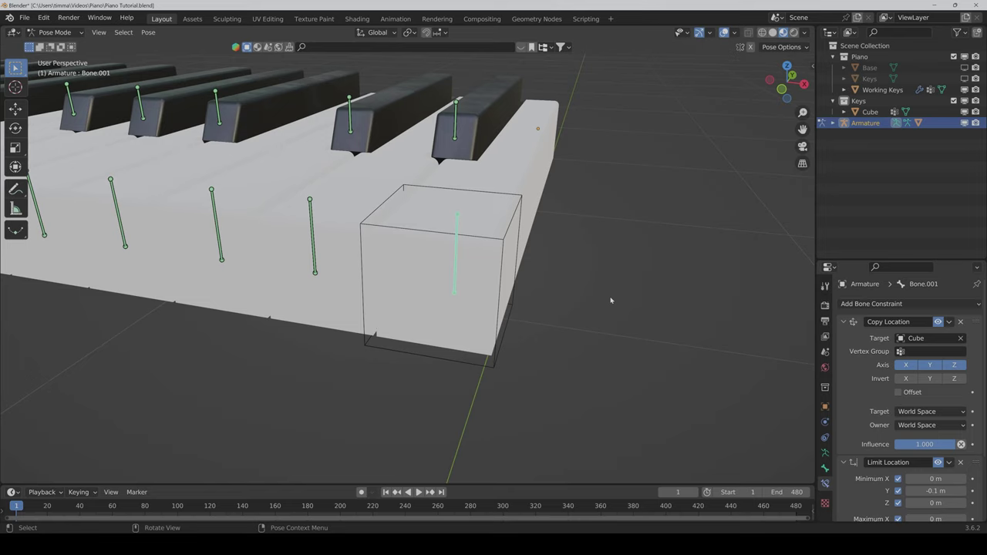
{"action": "left_click", "coordinate": [934, 351]}
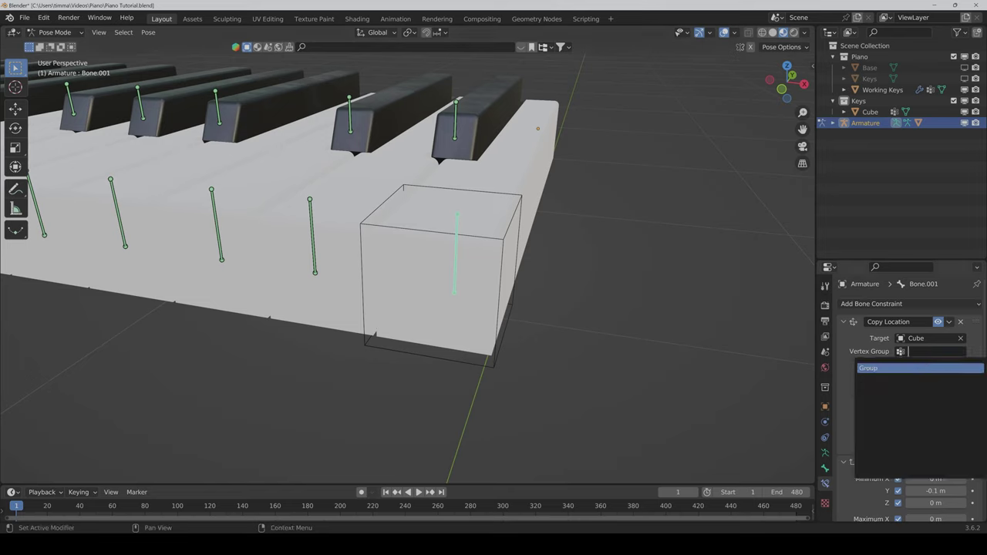
{"action": "left_click", "coordinate": [887, 368]}
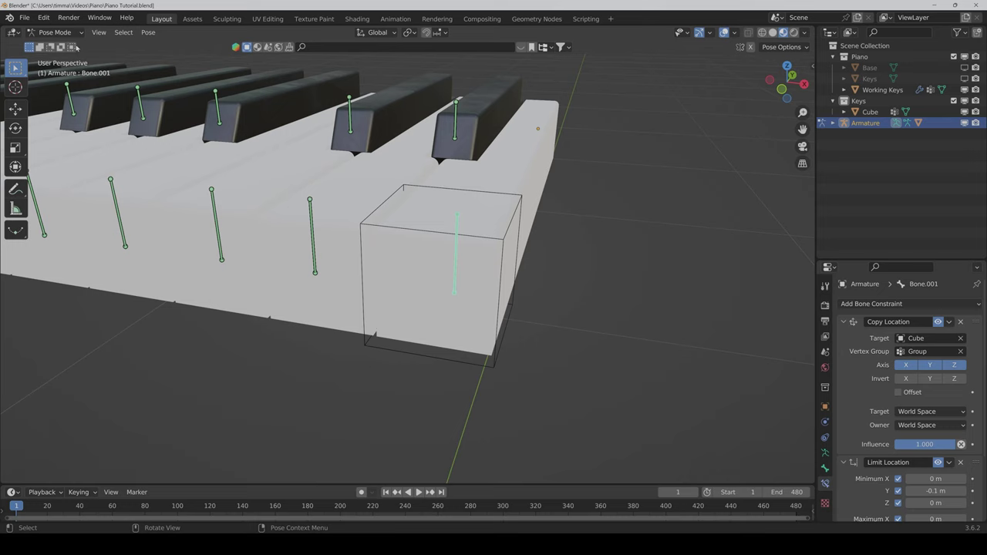
Step: Back in Object Mode, add a Dynamic Paint canvas to the Cube
{"action": "left_click", "coordinate": [54, 32]}
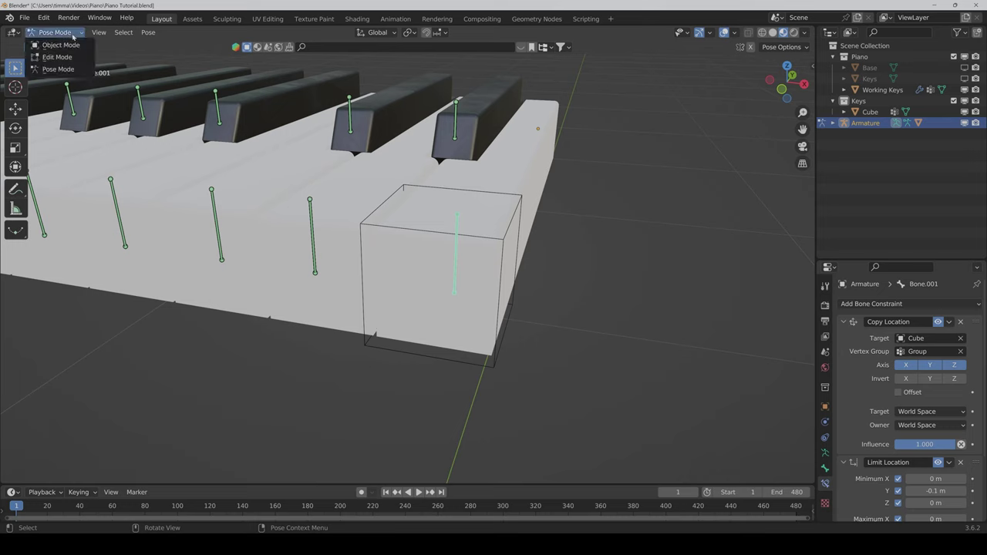
{"action": "left_click", "coordinate": [402, 229]}
{"action": "left_click", "coordinate": [826, 453]}
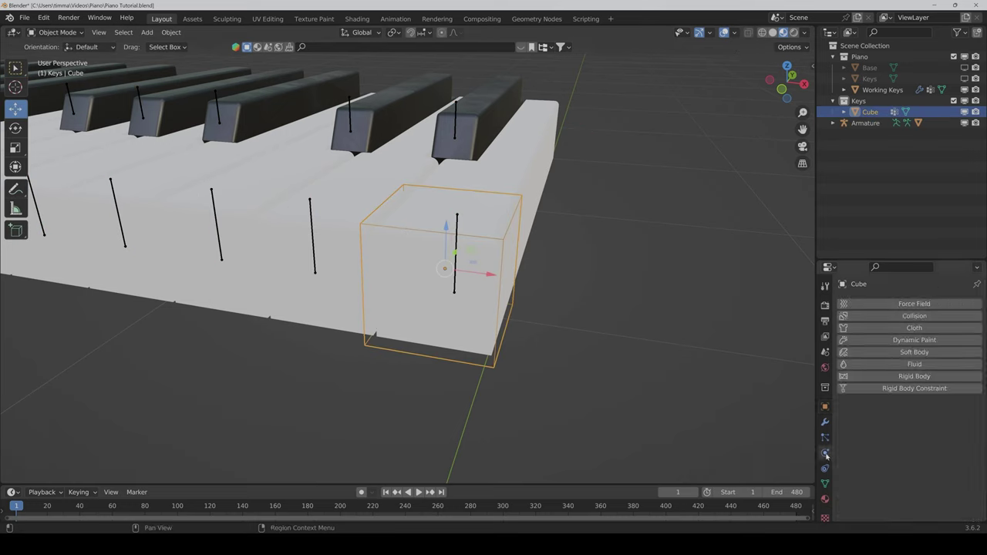
{"action": "left_click", "coordinate": [904, 341]}
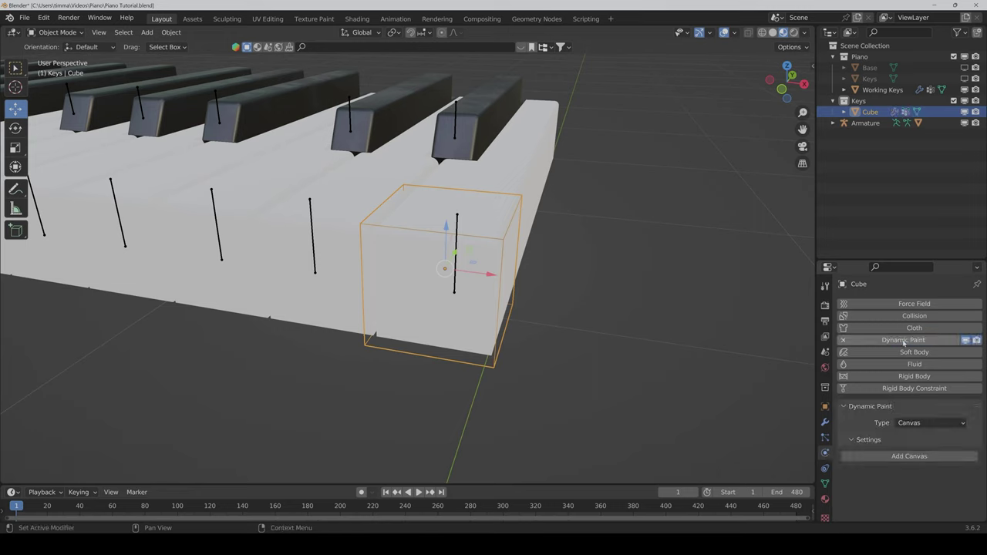
{"action": "left_click", "coordinate": [893, 456]}
{"action": "scroll", "coordinate": [893, 459], "scroll_direction": "down", "scroll_amount": 2}
{"action": "scroll", "coordinate": [892, 459], "scroll_direction": "down", "scroll_amount": 3}
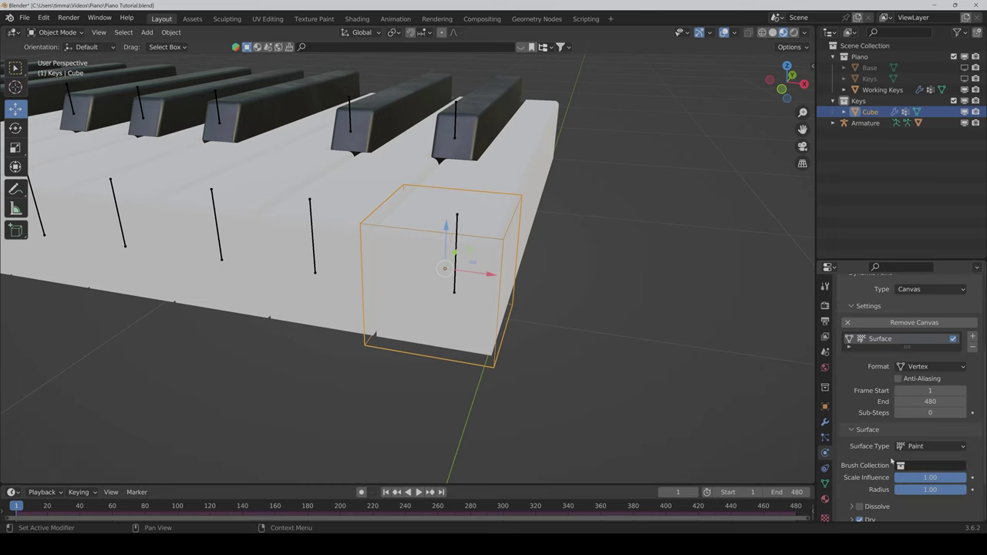
Step: Set the canvas end frame to its maximum (1048574) and the surface type to Displace
{"action": "left_click", "coordinate": [926, 401]}
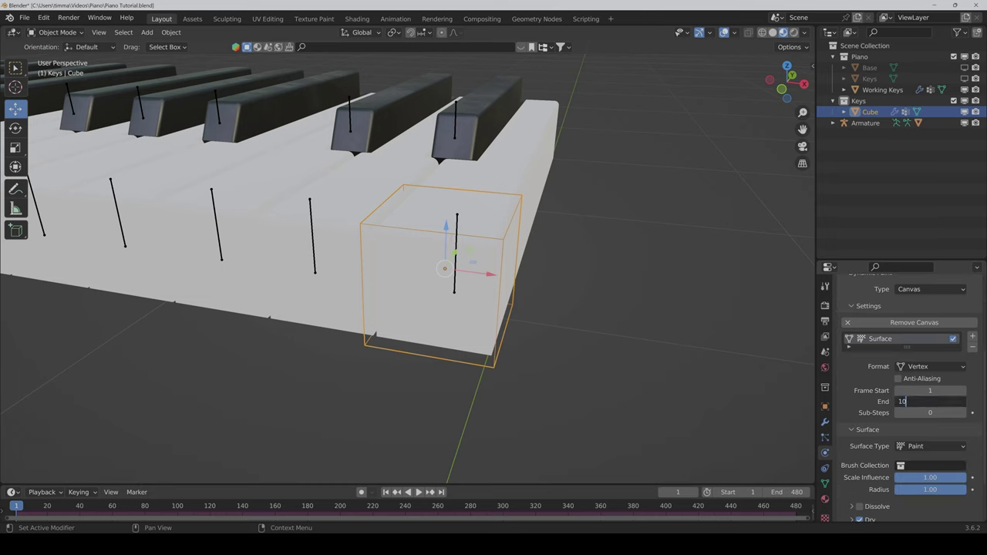
{"action": "type", "text": "100000000"}
{"action": "key", "text": "Return"}
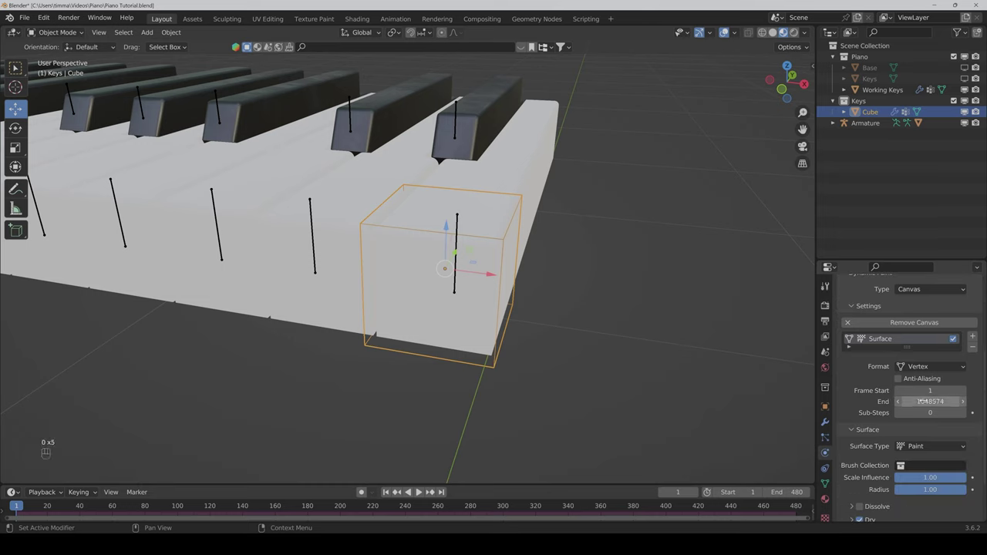
{"action": "scroll", "coordinate": [867, 443], "scroll_direction": "down", "scroll_amount": 2}
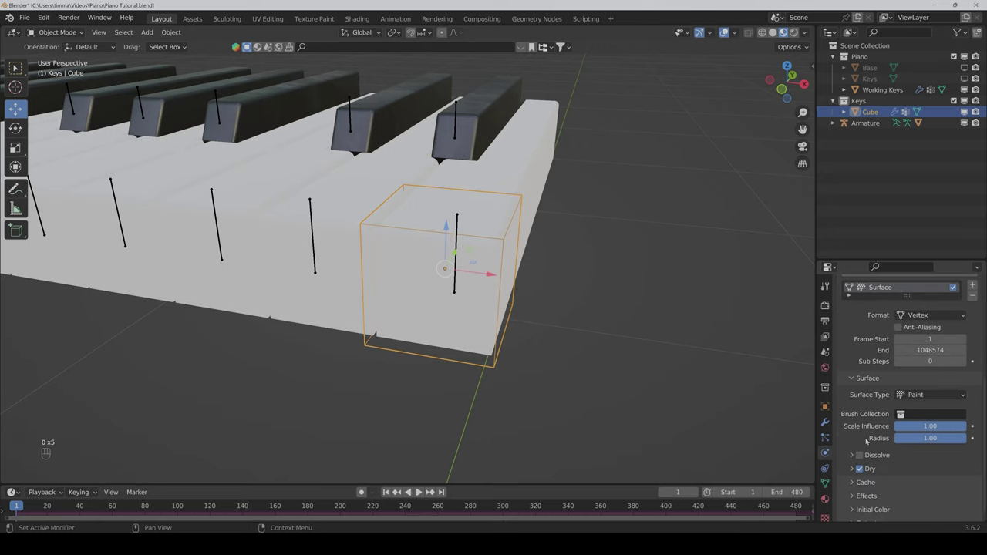
{"action": "left_click", "coordinate": [914, 395]}
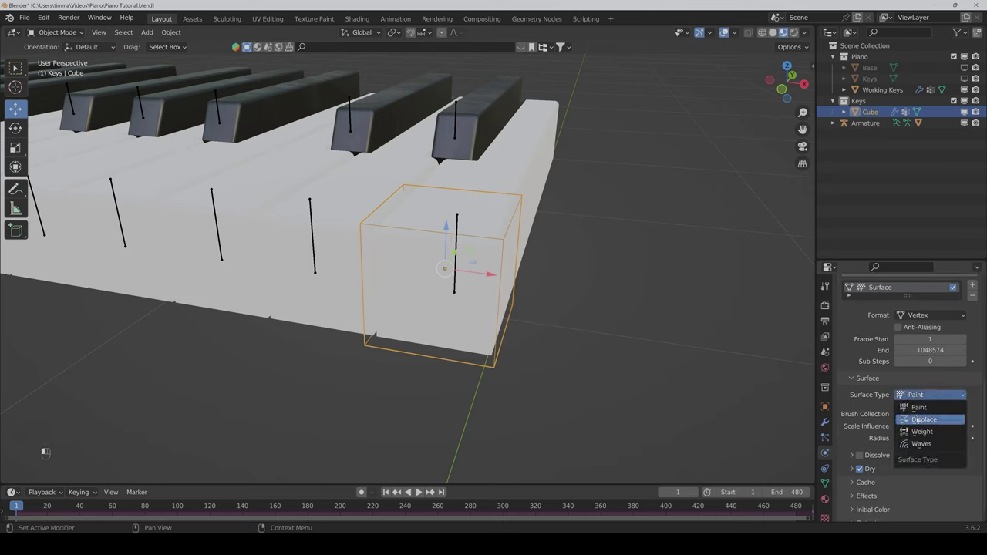
{"action": "left_click", "coordinate": [917, 421]}
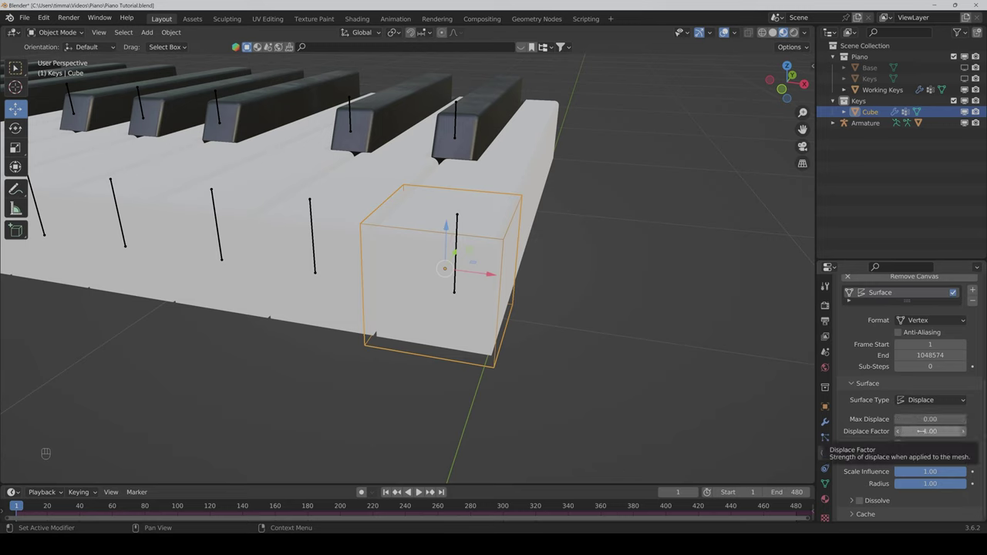
Step: Set the displace factor to 50 and the radius to 10
{"action": "left_click", "coordinate": [920, 431]}
{"action": "type", "text": "1000"}
{"action": "key", "text": "Return"}
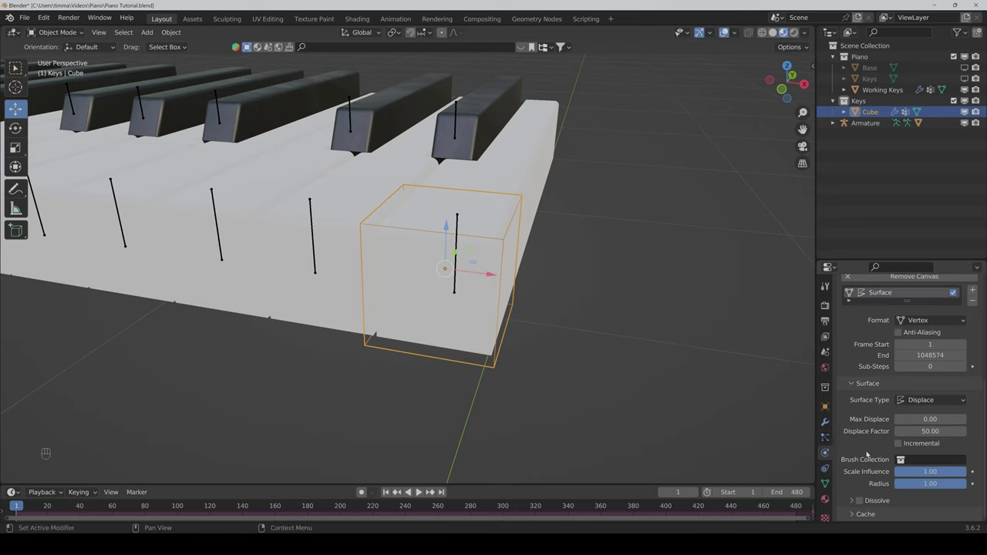
{"action": "left_click", "coordinate": [910, 483]}
{"action": "type", "text": "10"}
{"action": "key", "text": "Return"}
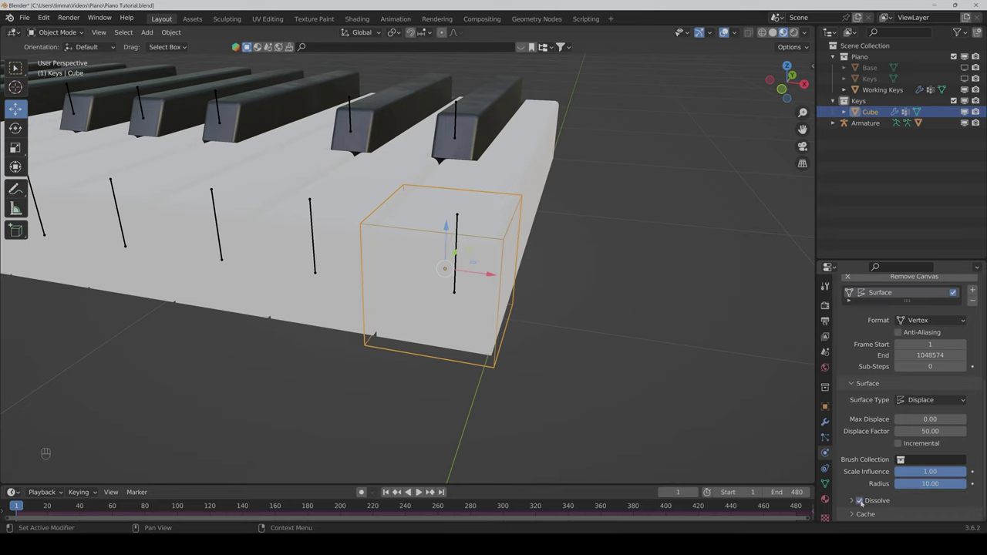
Step: Enable Dissolve with Slow turned off and a dissolve time of 1
{"action": "left_click", "coordinate": [856, 501]}
{"action": "scroll", "coordinate": [863, 463], "scroll_direction": "down", "scroll_amount": 1}
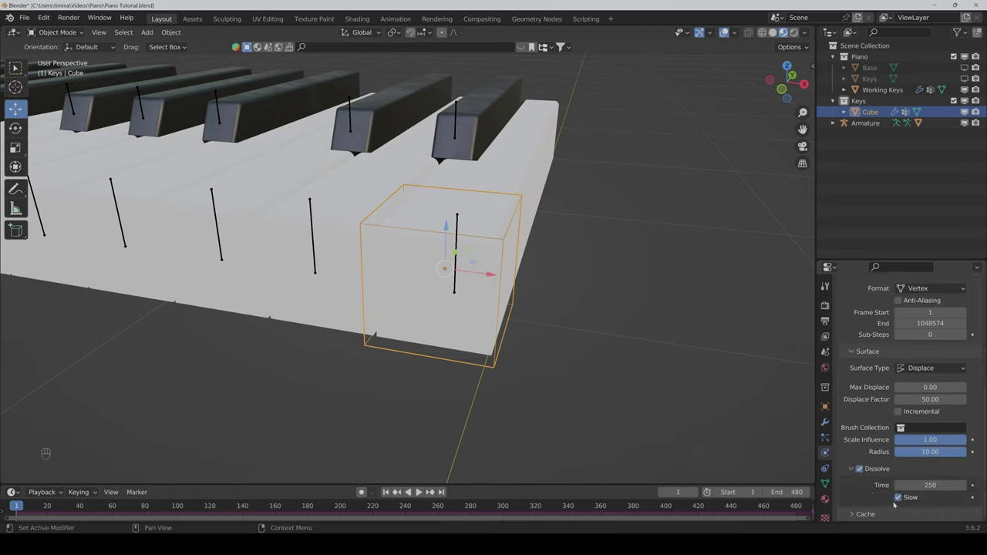
{"action": "left_click", "coordinate": [898, 499]}
{"action": "left_click", "coordinate": [925, 485]}
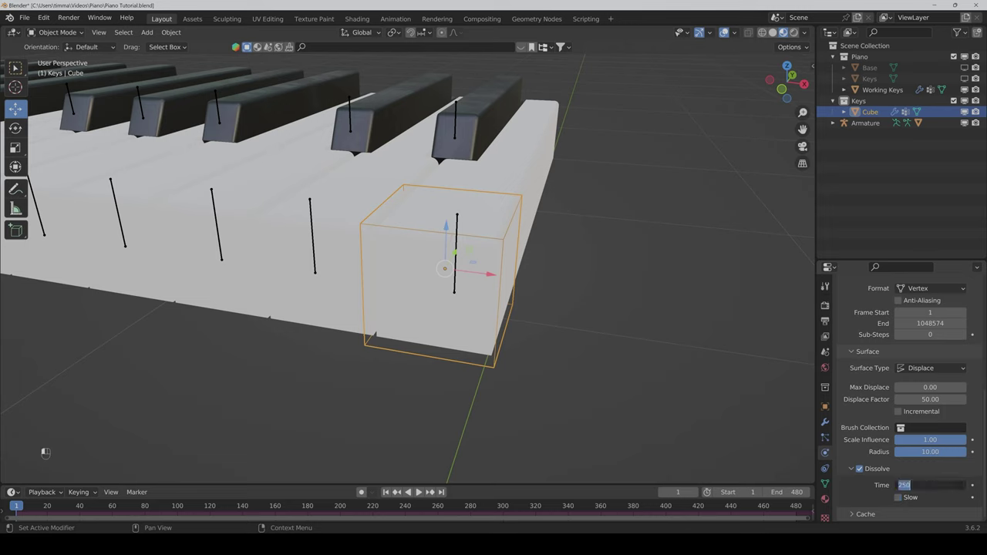
{"action": "type", "text": "1"}
{"action": "key", "text": "Return"}
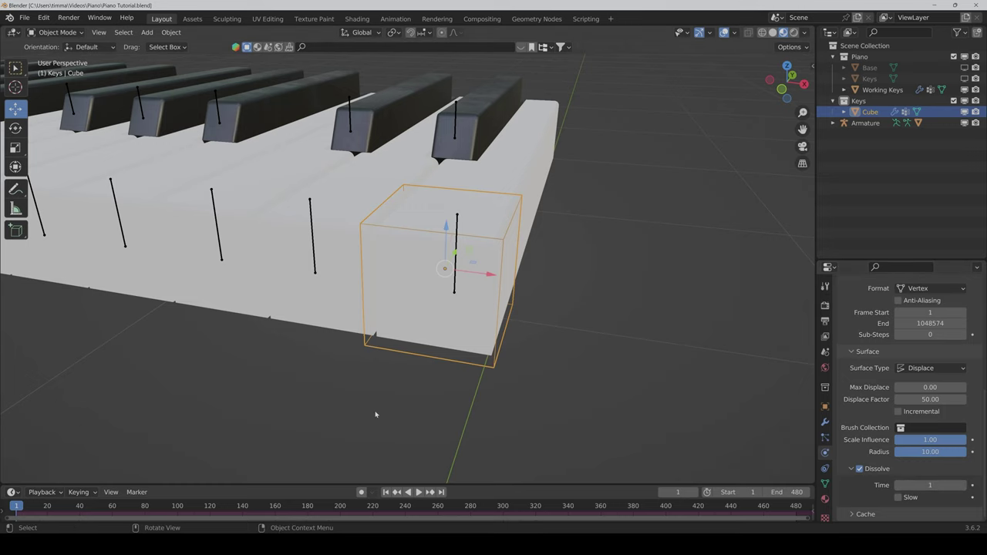
Step: In top view and Edit Mode, move the Cube's back edge along Y to the black key
{"action": "scroll", "coordinate": [394, 425], "scroll_direction": "up", "scroll_amount": 3}
{"action": "scroll", "coordinate": [394, 427], "scroll_direction": "up", "scroll_amount": 1}
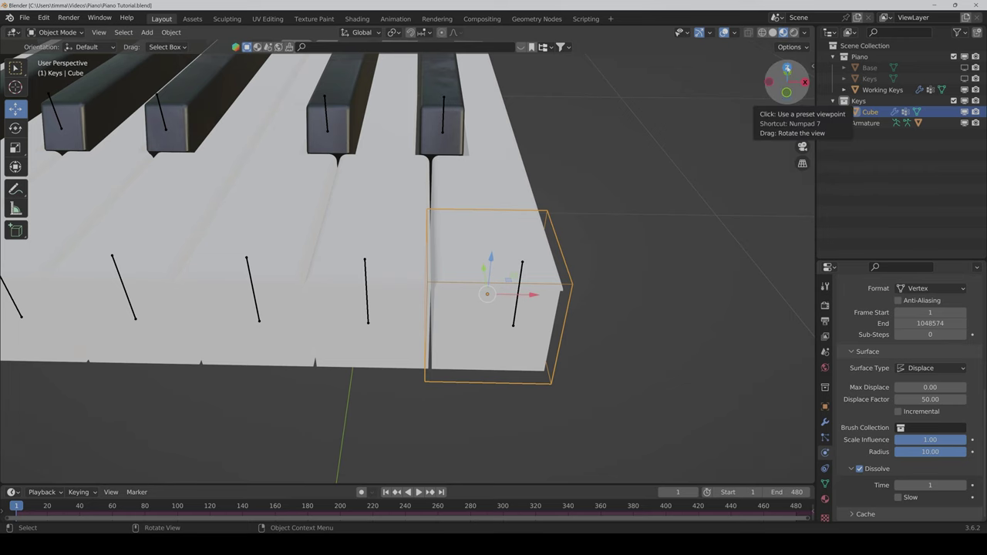
{"action": "left_click", "coordinate": [787, 70]}
{"action": "left_click_drag", "start_coordinate": [802, 129], "coordinate": [788, 87]}
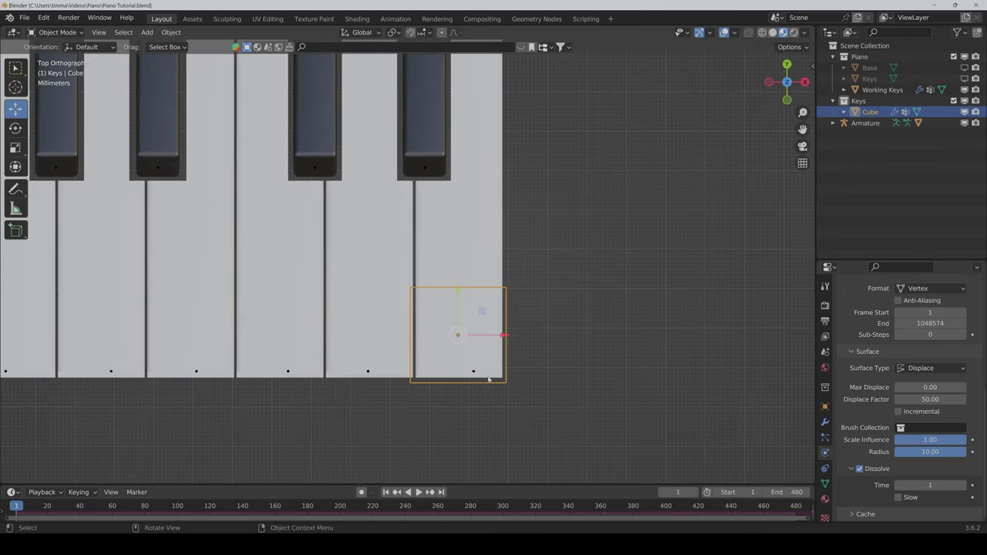
{"action": "key", "text": "Tab"}
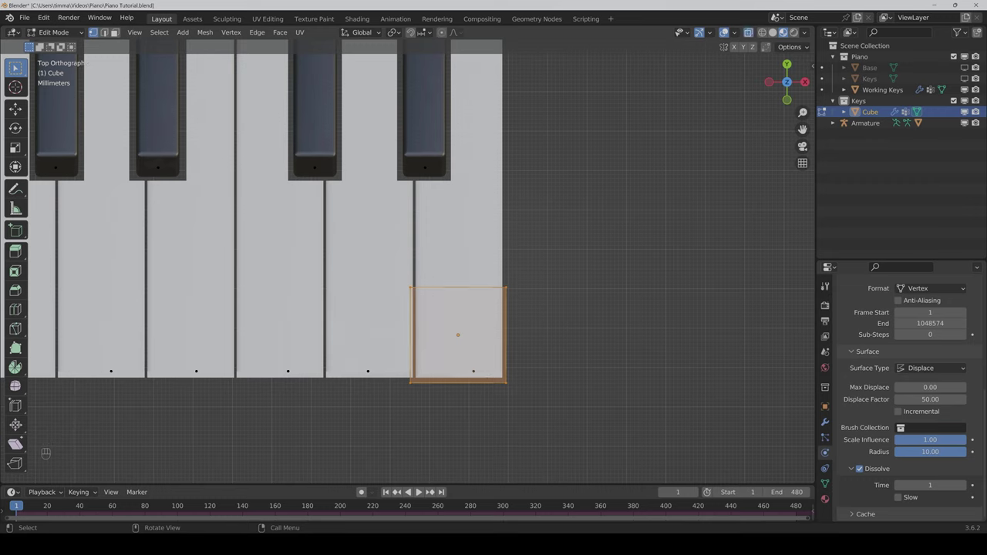
{"action": "left_click_drag", "start_coordinate": [324, 242], "coordinate": [617, 330]}
{"action": "key", "text": "g"}
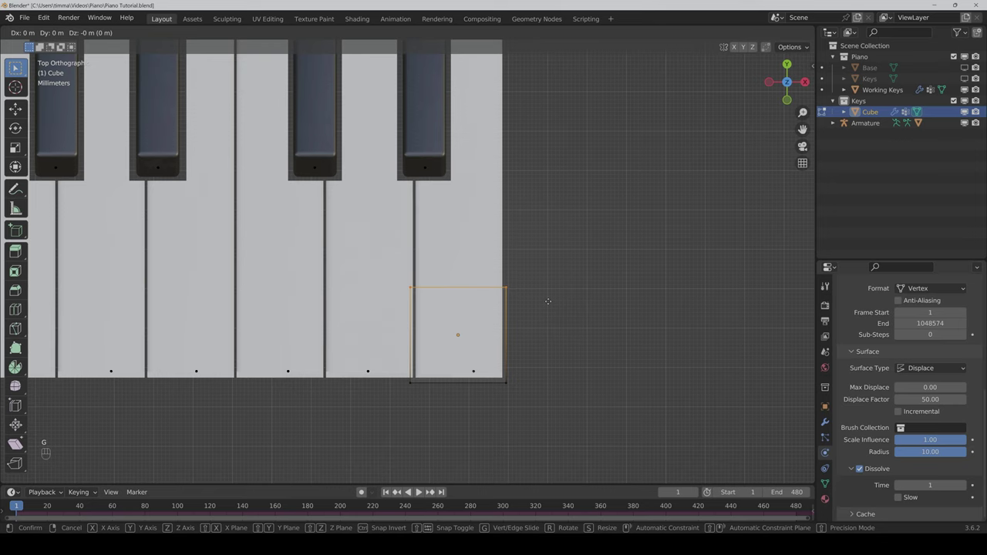
{"action": "key", "text": "y"}
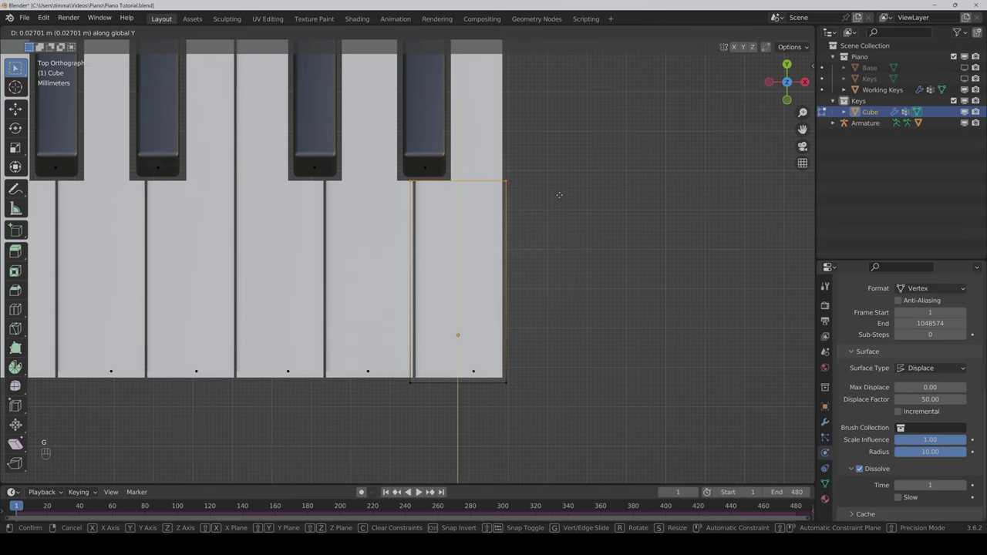
{"action": "left_click", "coordinate": [559, 195]}
Step: Push the Cube's front edge just past the end of the white key
{"action": "left_click_drag", "start_coordinate": [802, 129], "coordinate": [771, 52]}
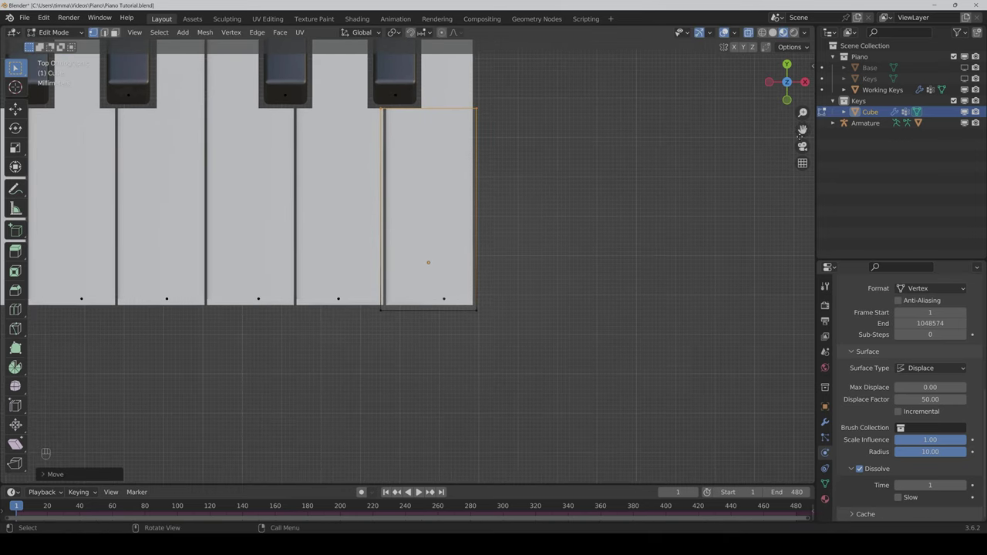
{"action": "scroll", "coordinate": [548, 337], "scroll_direction": "up", "scroll_amount": 2}
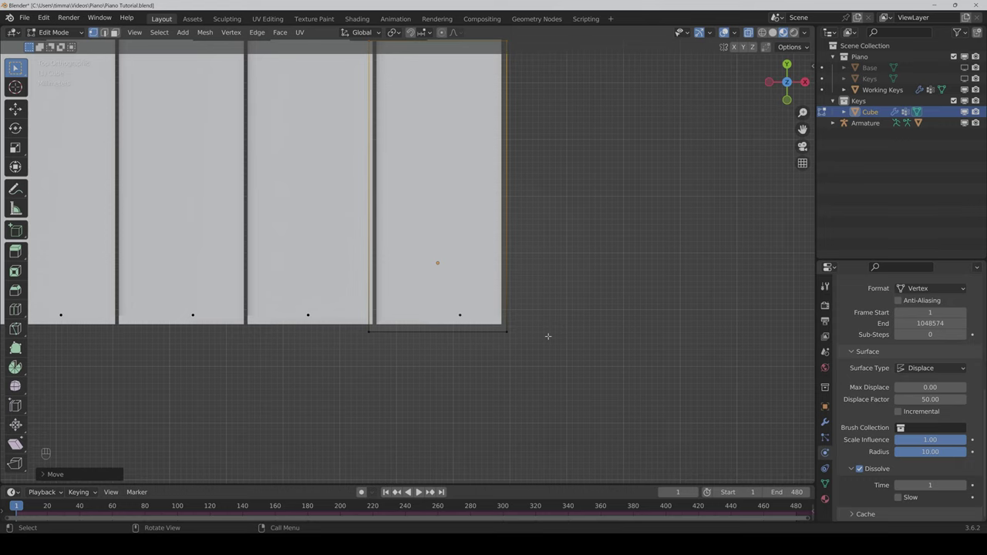
{"action": "left_click_drag", "start_coordinate": [566, 362], "coordinate": [361, 331]}
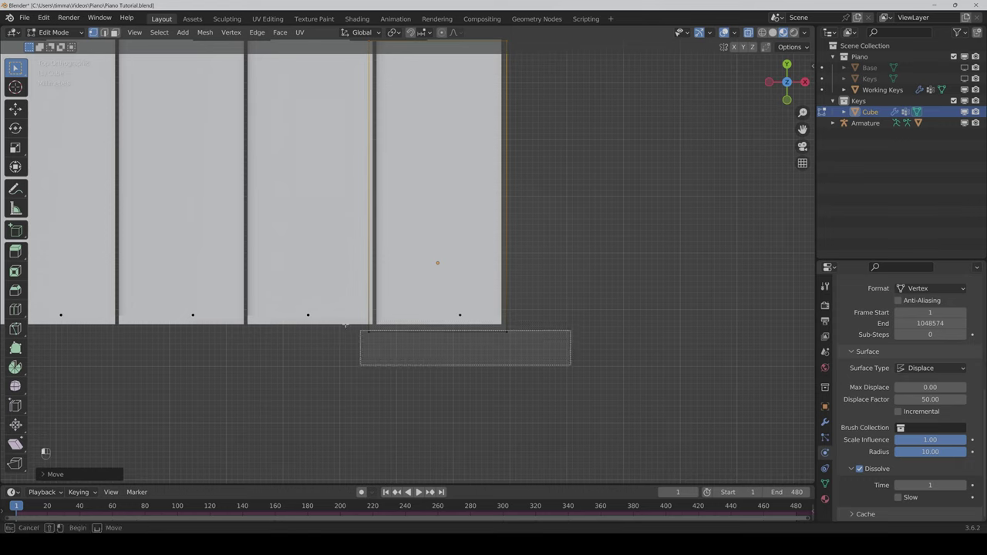
{"action": "key", "text": "g"}
{"action": "left_click", "coordinate": [431, 330]}
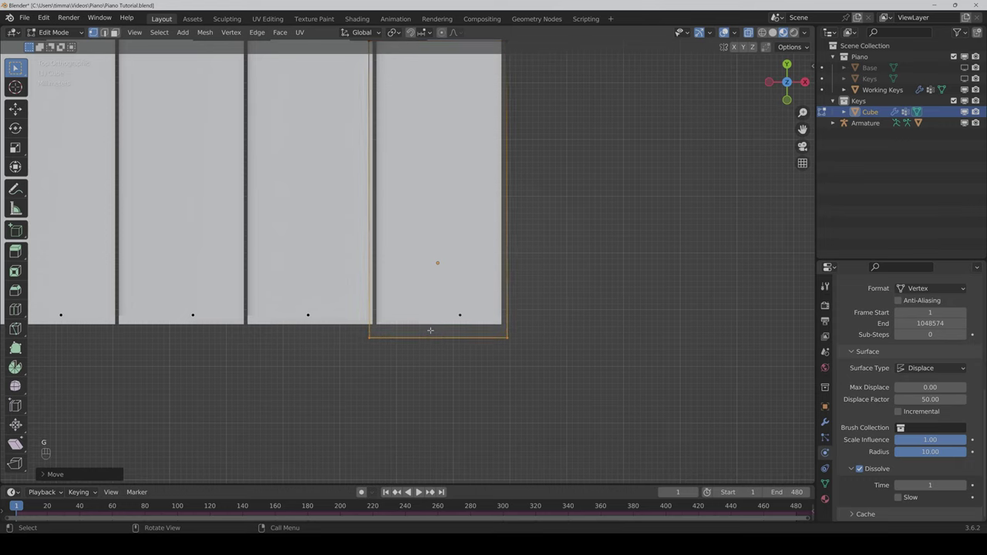
{"action": "left_click", "coordinate": [593, 308]}
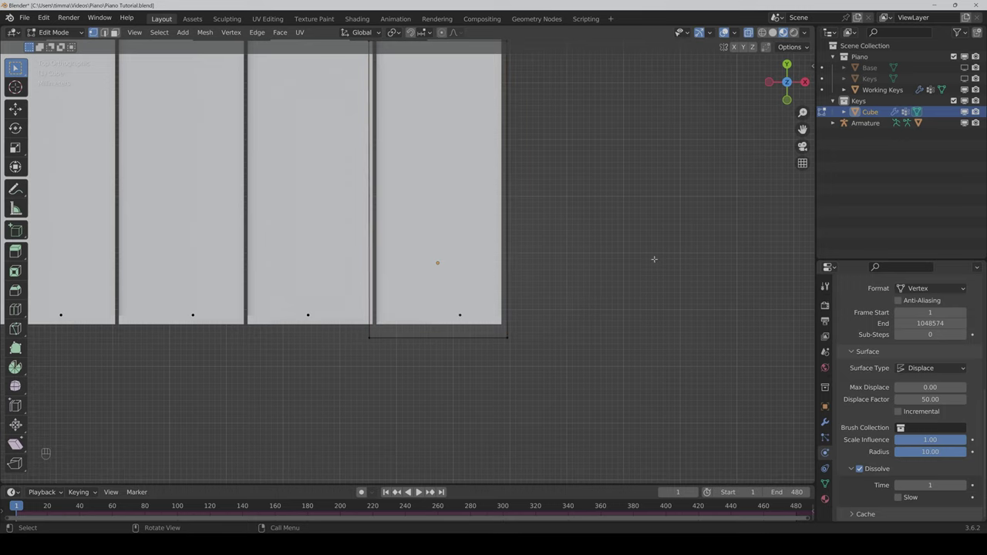
Step: In Object Mode, place a duplicate of the Cube on the next white key to the left
{"action": "key", "text": "Tab"}
{"action": "middle_click_drag", "start_coordinate": [602, 255], "coordinate": [559, 231]}
{"action": "scroll", "coordinate": [431, 257], "scroll_direction": "down", "scroll_amount": 3}
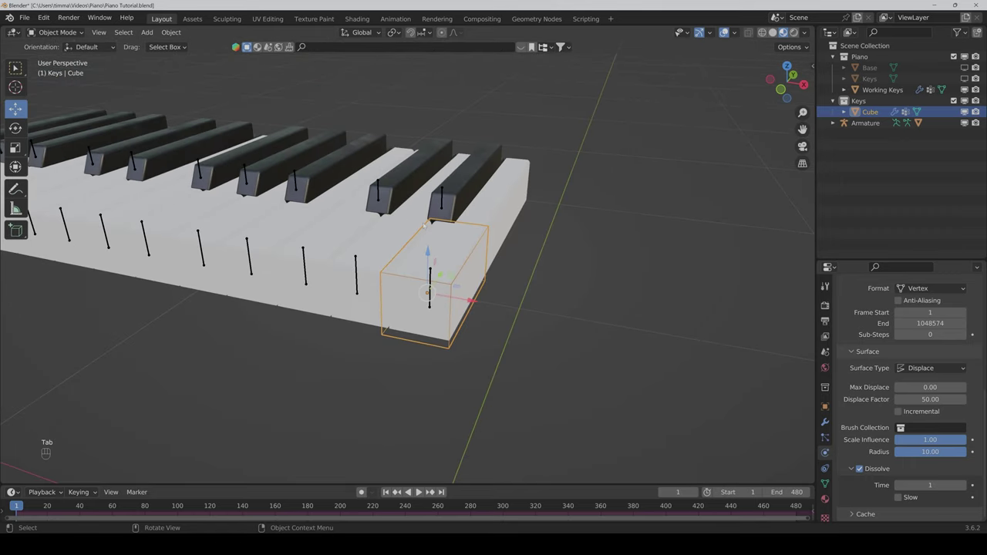
{"action": "middle_click_drag", "start_coordinate": [463, 231], "coordinate": [430, 257]}
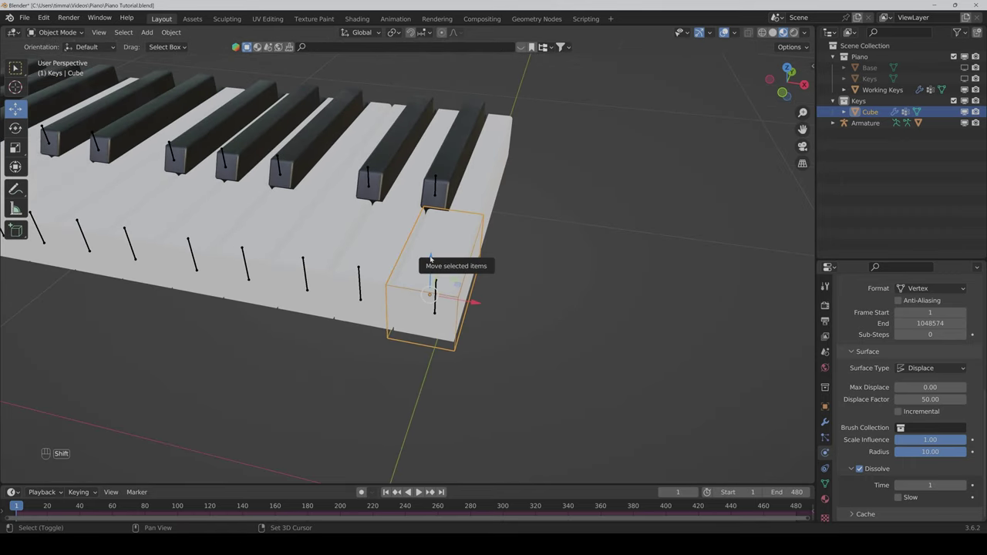
{"action": "key", "text": "shift+d"}
{"action": "right_click", "coordinate": [431, 256]}
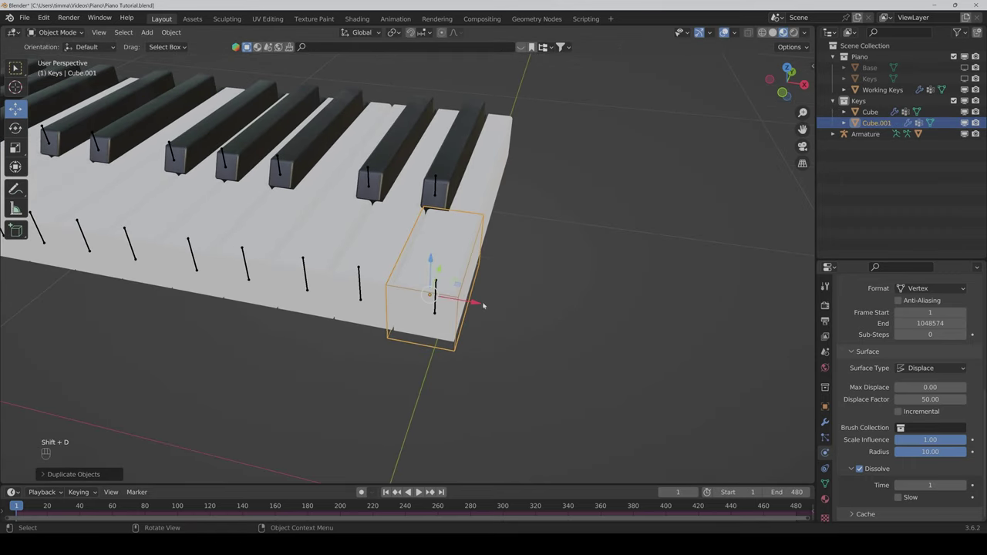
{"action": "left_click_drag", "start_coordinate": [474, 302], "coordinate": [402, 299]}
{"action": "key", "text": "KP_7"}
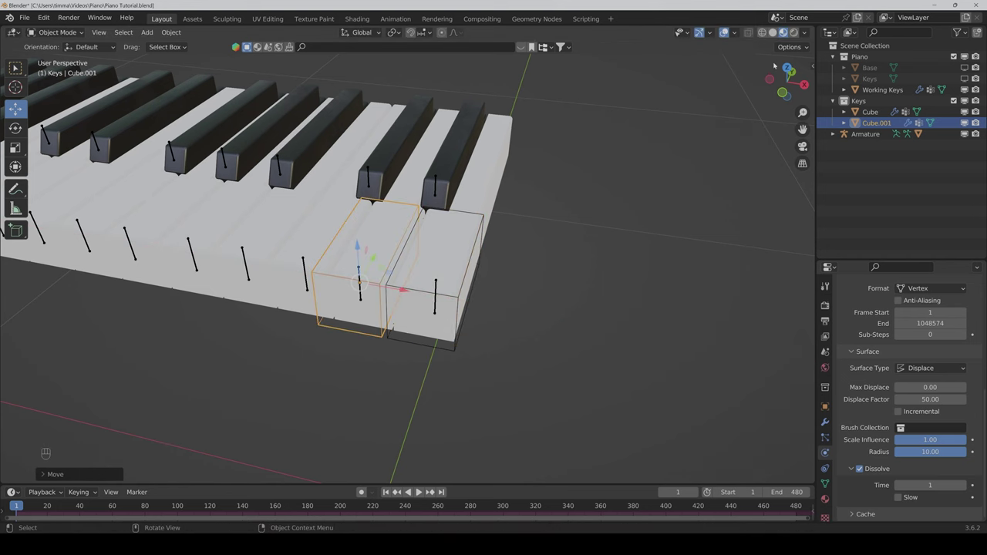
{"action": "scroll", "coordinate": [402, 299], "scroll_direction": "up", "scroll_amount": 4}
{"action": "left_click", "coordinate": [447, 300]}
Step: Add two more X-axis copies, each one white key further left
{"action": "scroll", "coordinate": [447, 299], "scroll_direction": "down", "scroll_amount": 1}
{"action": "key", "text": "shift+d"}
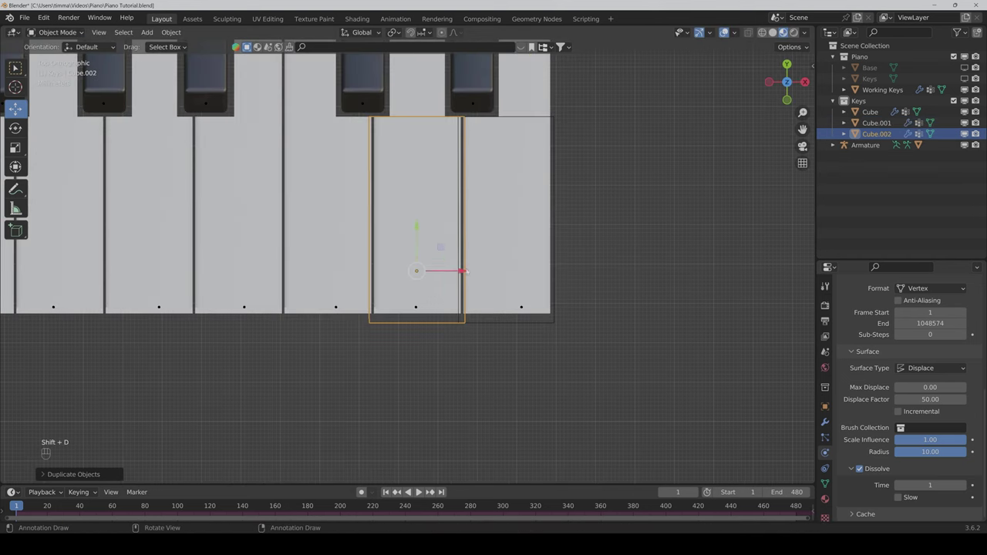
{"action": "key", "text": "x"}
{"action": "left_click", "coordinate": [359, 299]}
{"action": "key", "text": "shift+d"}
{"action": "key", "text": "x"}
{"action": "left_click", "coordinate": [300, 278]}
{"action": "scroll", "coordinate": [586, 332], "scroll_direction": "down", "scroll_amount": 2}
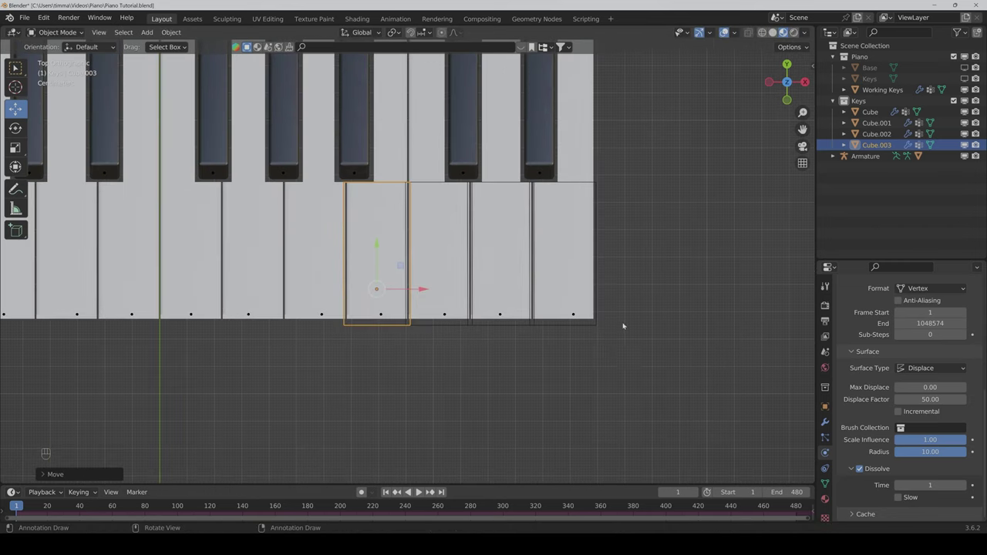
Step: Duplicate groups of four key cubes leftward along X until they reach the keyboard's left end
{"action": "left_click_drag", "start_coordinate": [613, 347], "coordinate": [388, 327]}
{"action": "key", "text": "shift+d"}
{"action": "key", "text": "x"}
{"action": "left_click", "coordinate": [263, 299]}
{"action": "middle_click_drag", "start_coordinate": [263, 299], "coordinate": [510, 332], "text": "shift"}
{"action": "key", "text": "shift+d"}
{"action": "key", "text": "x"}
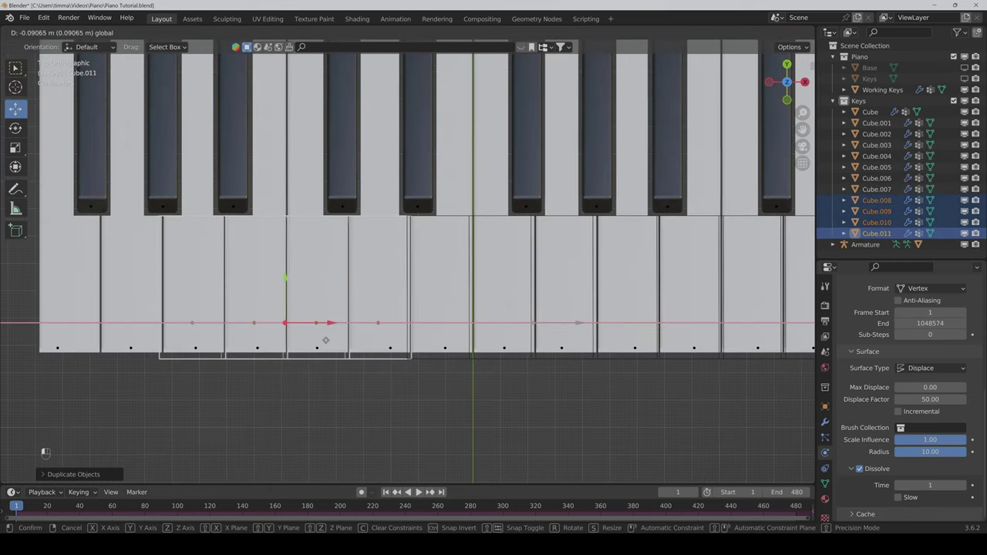
{"action": "left_click", "coordinate": [245, 333]}
{"action": "key", "text": "shift+d"}
{"action": "key", "text": "x"}
{"action": "left_click", "coordinate": [8, 333]}
{"action": "middle_click_drag", "start_coordinate": [7, 333], "coordinate": [349, 334], "text": "shift"}
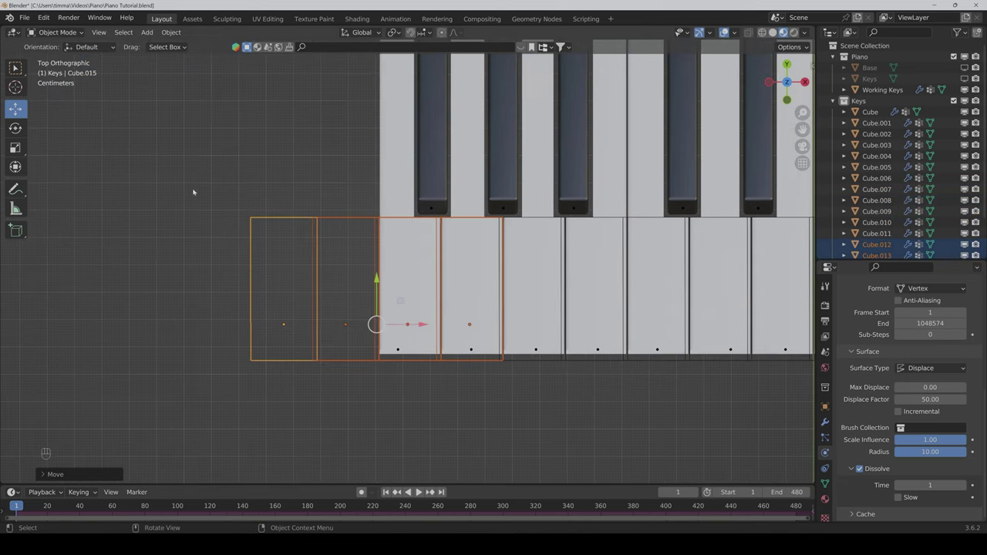
Step: Delete the two key cubes overhanging the keyboard's left end
{"action": "left_click_drag", "start_coordinate": [189, 190], "coordinate": [359, 392]}
{"action": "key", "text": "Delete"}
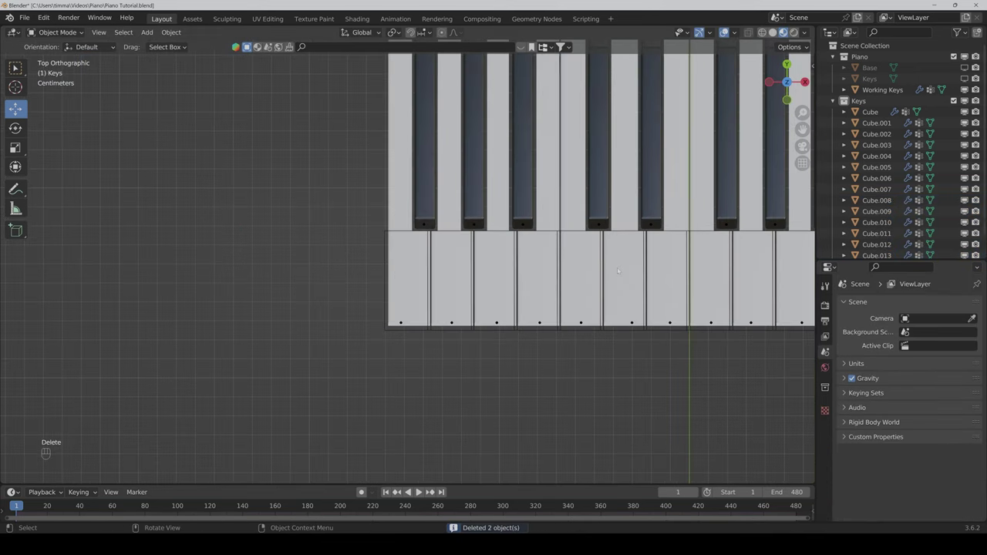
{"action": "mouse_move", "coordinate": [665, 209]}
{"action": "middle_mouse_down"}
{"action": "mouse_move", "coordinate": [596, 214]}
{"action": "mouse_move", "coordinate": [609, 361]}
{"action": "middle_mouse_up"}
{"action": "scroll", "coordinate": [596, 213], "scroll_direction": "down", "scroll_amount": 2}
{"action": "scroll", "coordinate": [609, 361], "scroll_direction": "up", "scroll_amount": 2}
{"action": "scroll", "coordinate": [609, 361], "scroll_direction": "up", "scroll_amount": 1}
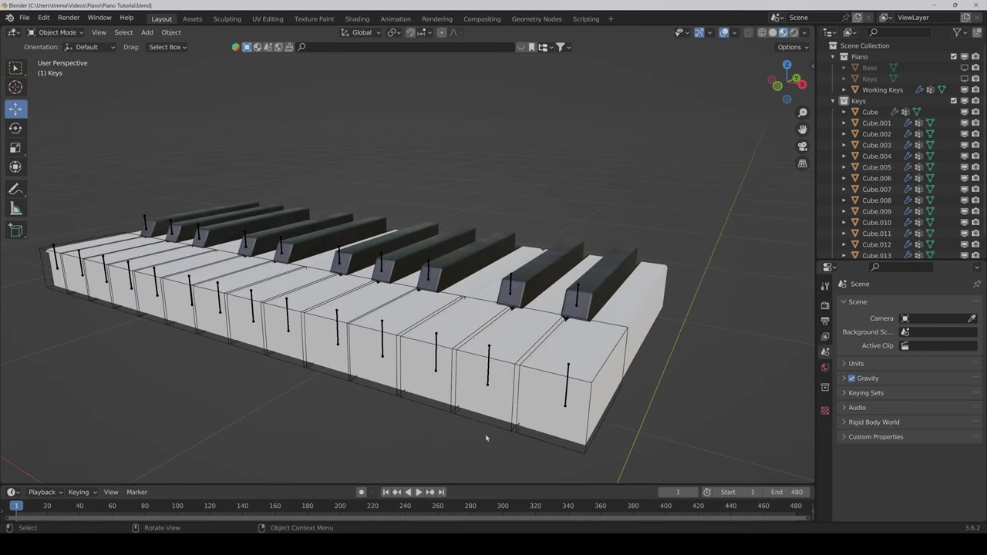
Step: Duplicate the rightmost white-key cube and offset the copy 2 units along Y
{"action": "left_click", "coordinate": [545, 375]}
{"action": "middle_click_drag", "start_coordinate": [545, 376], "coordinate": [532, 415]}
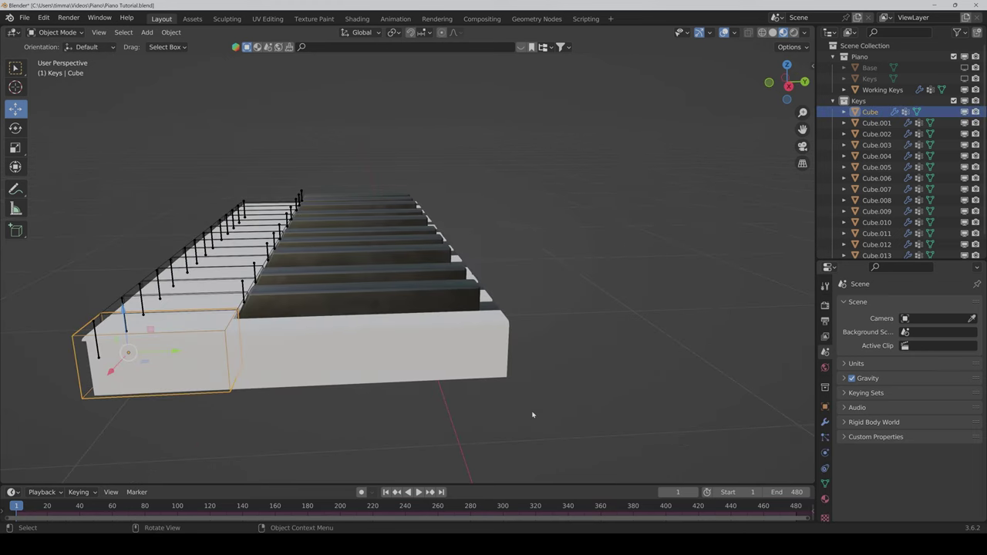
{"action": "key", "text": "shift+d"}
{"action": "right_click", "coordinate": [528, 413]}
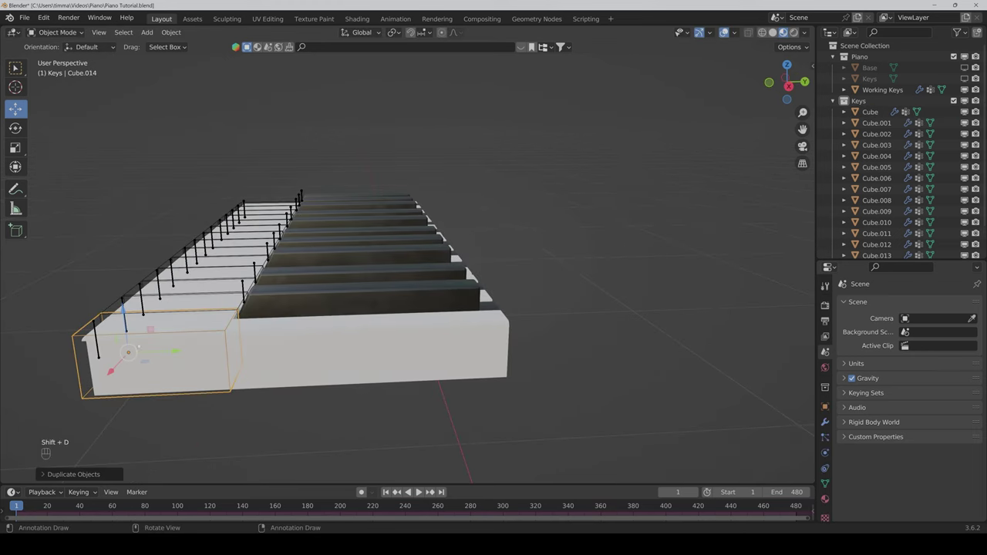
{"action": "type", "text": "gy2"}
{"action": "key", "text": "Return"}
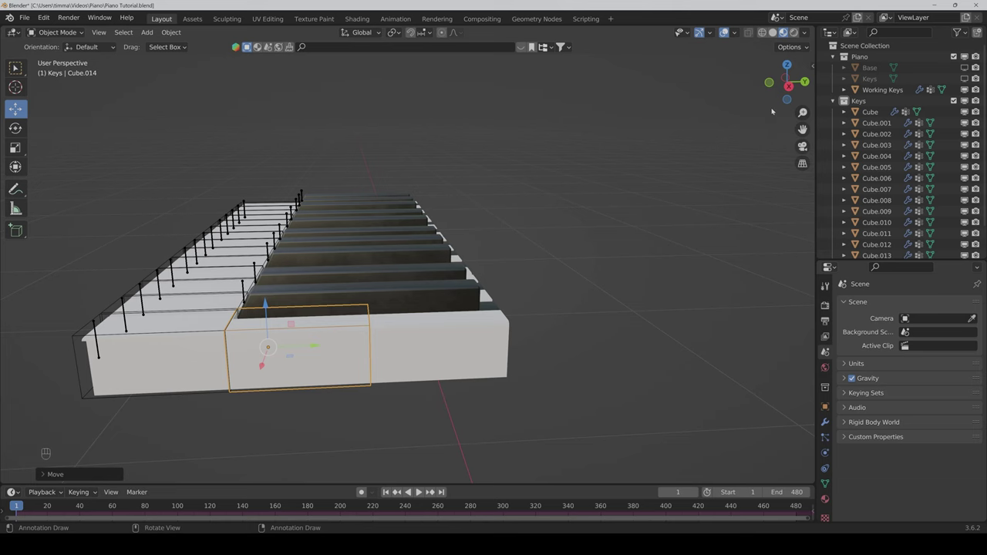
Step: In side view, raise the copy to black-key height and shrink it to fit
{"action": "middle_click_drag", "start_coordinate": [766, 124], "coordinate": [683, 192]}
{"action": "left_click_drag", "start_coordinate": [787, 81], "coordinate": [788, 85]}
{"action": "left_click", "coordinate": [788, 85]}
{"action": "middle_click_drag", "start_coordinate": [580, 163], "coordinate": [691, 205], "text": "shift"}
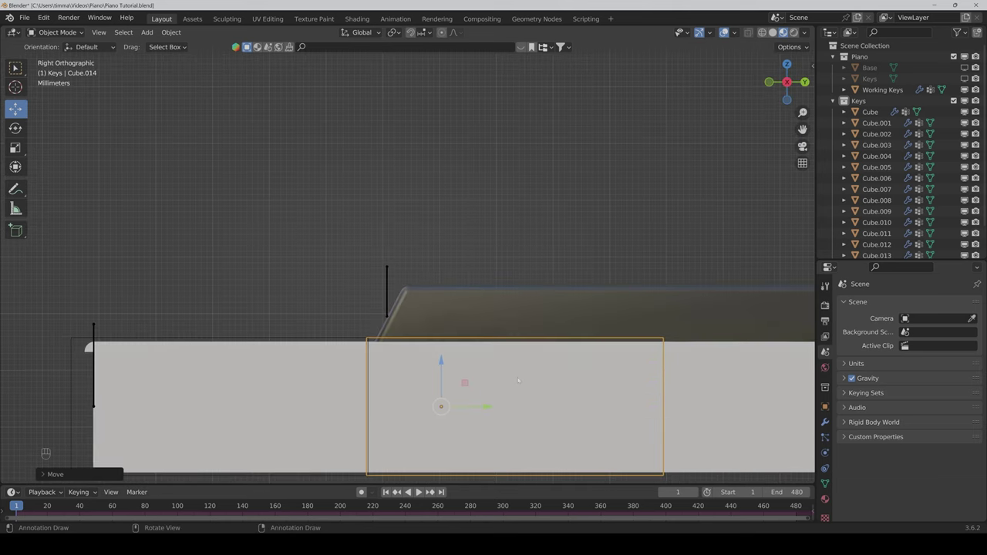
{"action": "left_click_drag", "start_coordinate": [441, 361], "coordinate": [441, 280]}
{"action": "key", "text": "s"}
{"action": "left_click", "coordinate": [526, 393]}
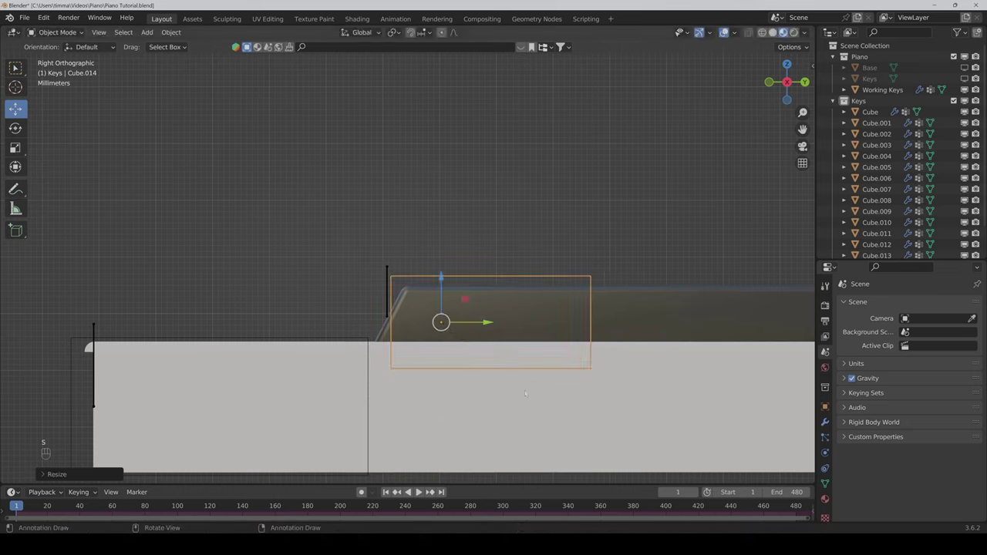
{"action": "left_click_drag", "start_coordinate": [485, 322], "coordinate": [458, 323]}
{"action": "key", "text": "s"}
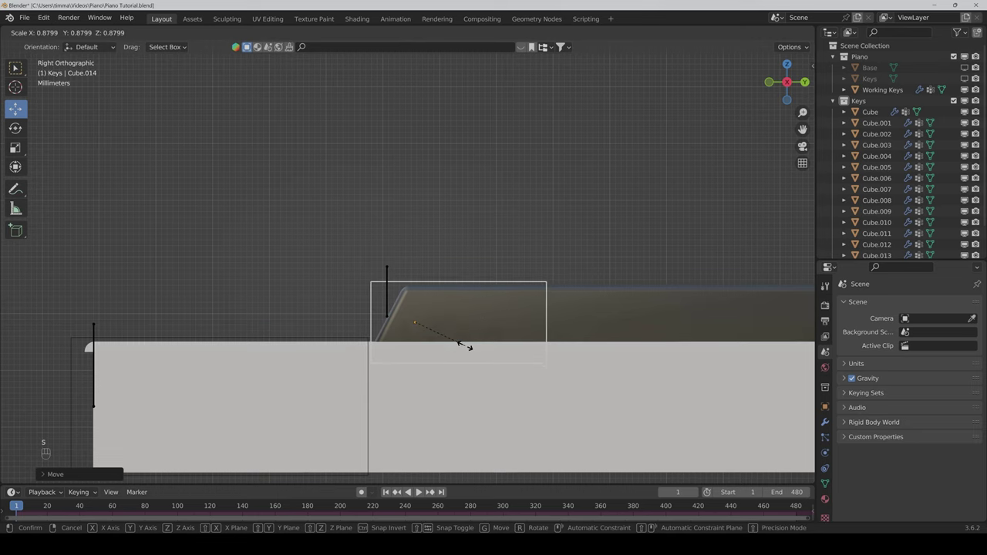
{"action": "left_click", "coordinate": [466, 346]}
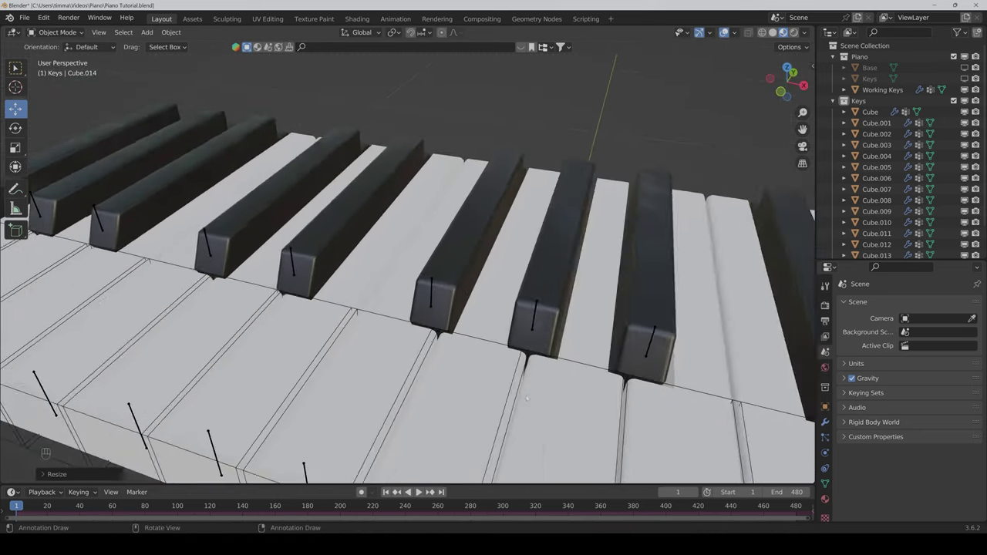
{"action": "middle_click_drag", "start_coordinate": [390, 368], "coordinate": [463, 324]}
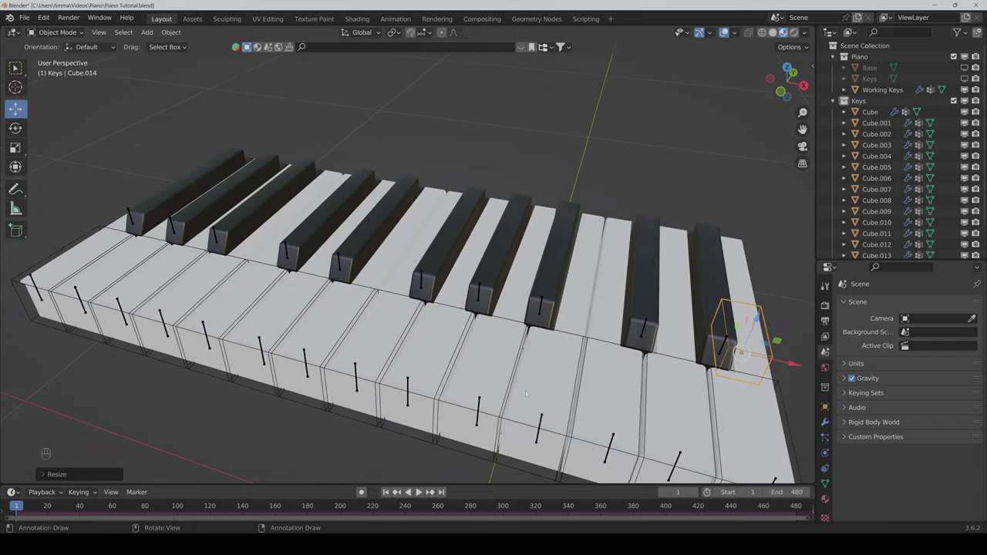
Step: From top view, slide the small cube over the nearest black key
{"action": "left_click", "coordinate": [787, 69]}
{"action": "left_click_drag", "start_coordinate": [802, 130], "coordinate": [567, 326]}
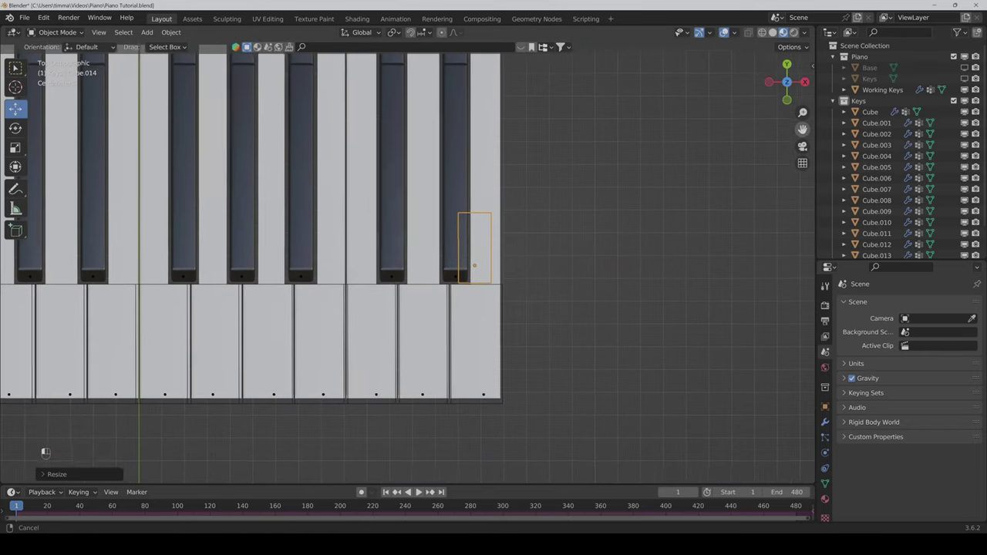
{"action": "scroll", "coordinate": [567, 325], "scroll_direction": "up", "scroll_amount": 4}
{"action": "left_click_drag", "start_coordinate": [463, 322], "coordinate": [425, 323]}
{"action": "scroll", "coordinate": [406, 261], "scroll_direction": "down", "scroll_amount": 2}
Step: Place X-axis copies of the small cube over the next several black keys
{"action": "key", "text": "shift+d"}
{"action": "key", "text": "x"}
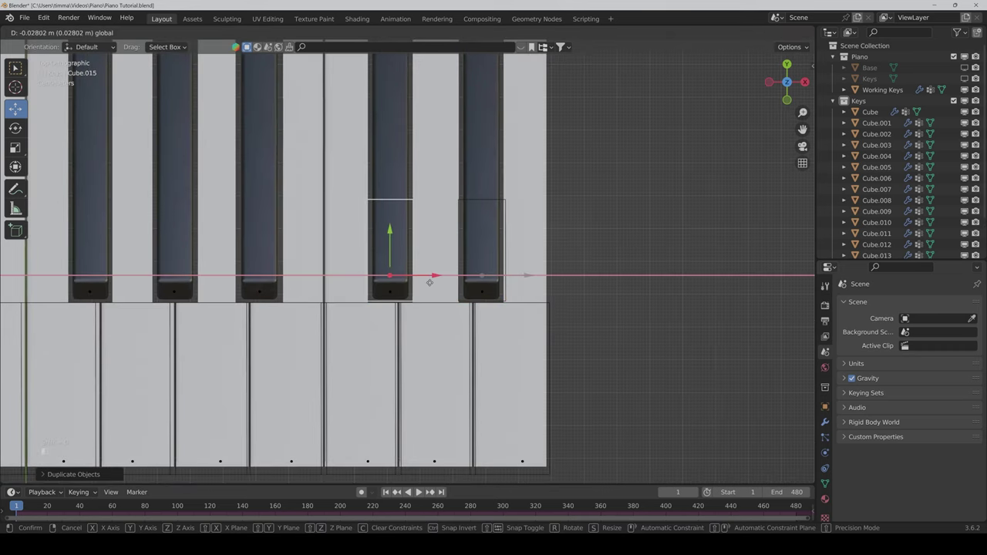
{"action": "left_click", "coordinate": [258, 275]}
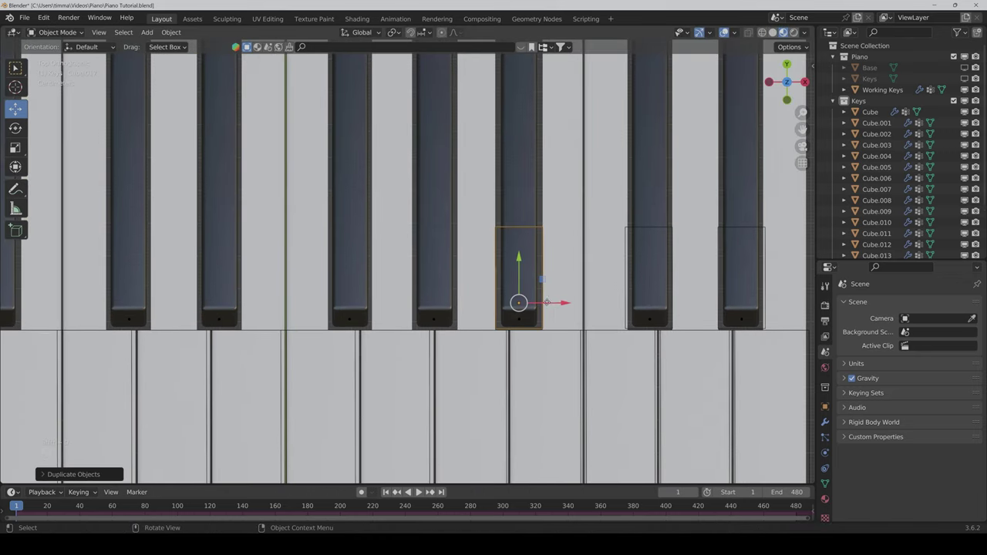
{"action": "scroll", "coordinate": [432, 293], "scroll_direction": "up", "scroll_amount": 2}
{"action": "key", "text": "g"}
{"action": "left_click", "coordinate": [462, 318]}
{"action": "key", "text": "shift+d"}
{"action": "key", "text": "x"}
{"action": "left_click", "coordinate": [379, 318]}
{"action": "key", "text": "shift+d"}
{"action": "key", "text": "x"}
{"action": "left_click", "coordinate": [248, 318]}
Step: Copy the small cube over the remaining black keys, up to Cube.023, then deselect
{"action": "key", "text": "shift+d"}
{"action": "key", "text": "x"}
{"action": "left_click", "coordinate": [505, 320]}
{"action": "key", "text": "shift+d"}
{"action": "key", "text": "x"}
{"action": "left_click", "coordinate": [382, 324]}
{"action": "key", "text": "shift+d"}
{"action": "key", "text": "x"}
{"action": "left_click", "coordinate": [297, 324]}
{"action": "key", "text": "shift+d"}
{"action": "key", "text": "x"}
{"action": "left_click", "coordinate": [213, 324]}
{"action": "scroll", "coordinate": [260, 332], "scroll_direction": "down", "scroll_amount": 5}
{"action": "middle_click_drag", "start_coordinate": [260, 331], "coordinate": [621, 188]}
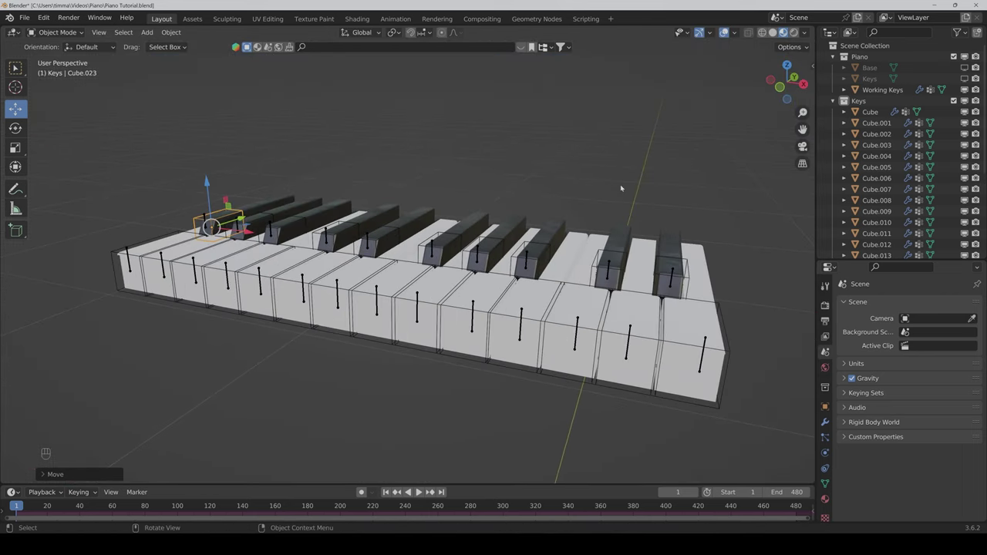
{"action": "left_click", "coordinate": [620, 185]}
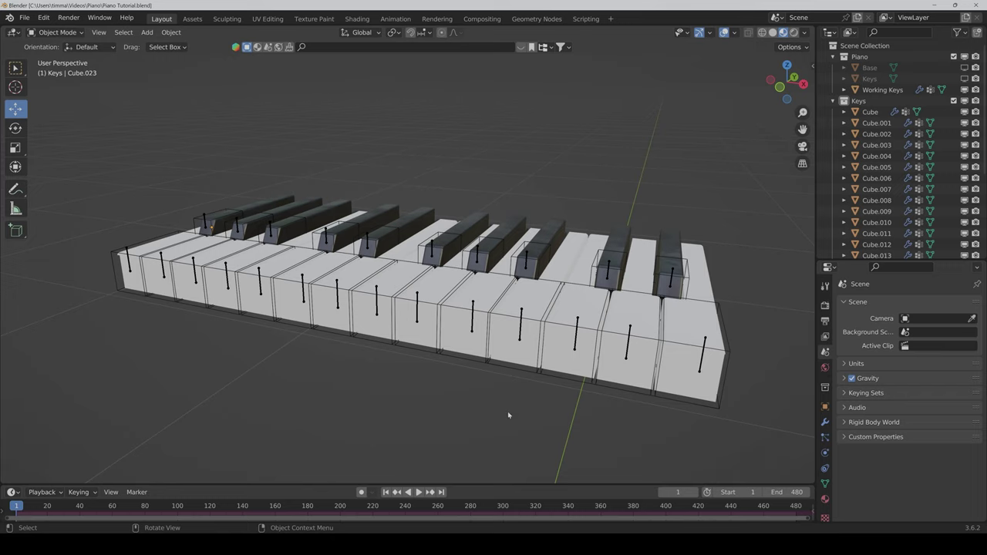
Step: Select all objects in the Keys collection, then Shift-add the armature as active
{"action": "left_click", "coordinate": [861, 101]}
{"action": "right_click", "coordinate": [861, 101]}
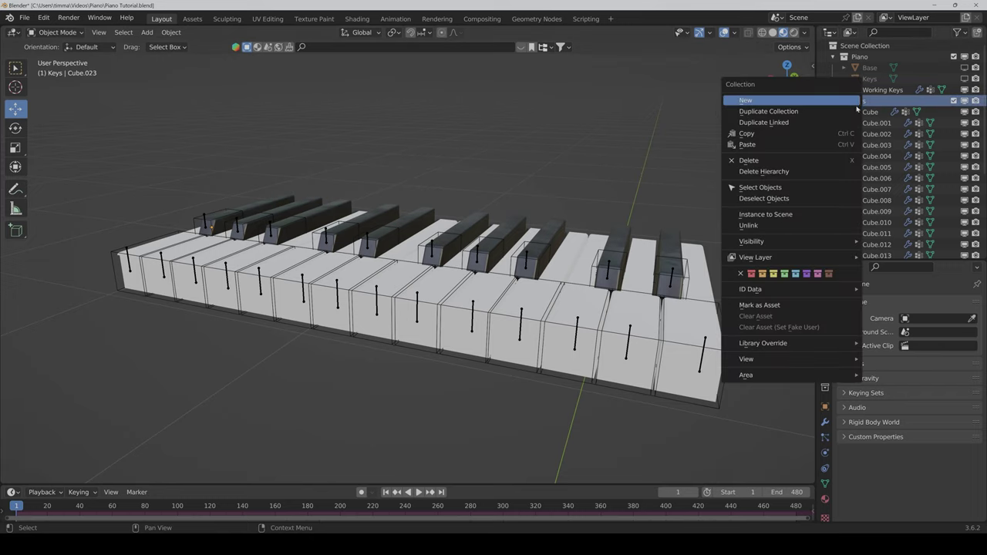
{"action": "left_click", "coordinate": [820, 187]}
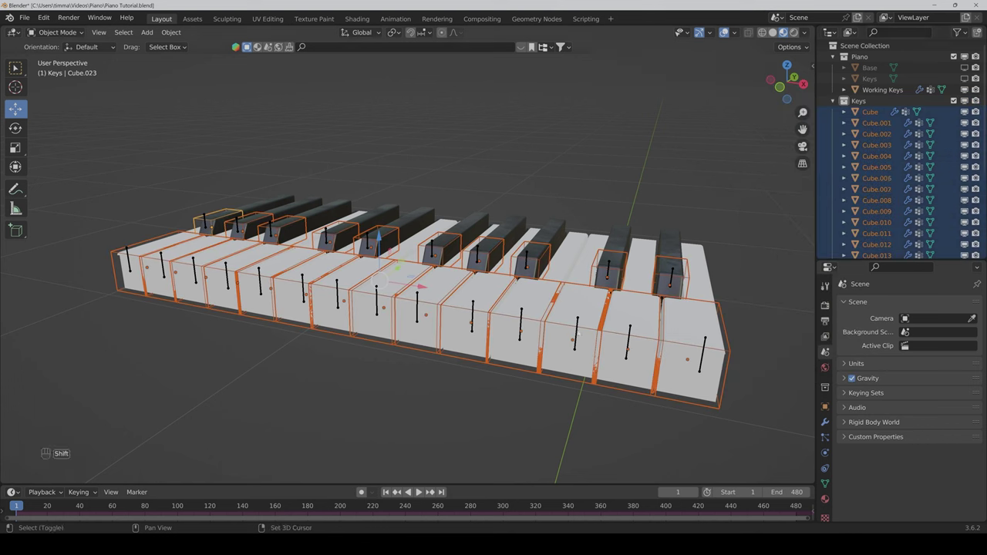
{"action": "left_click", "coordinate": [203, 219], "text": "shift"}
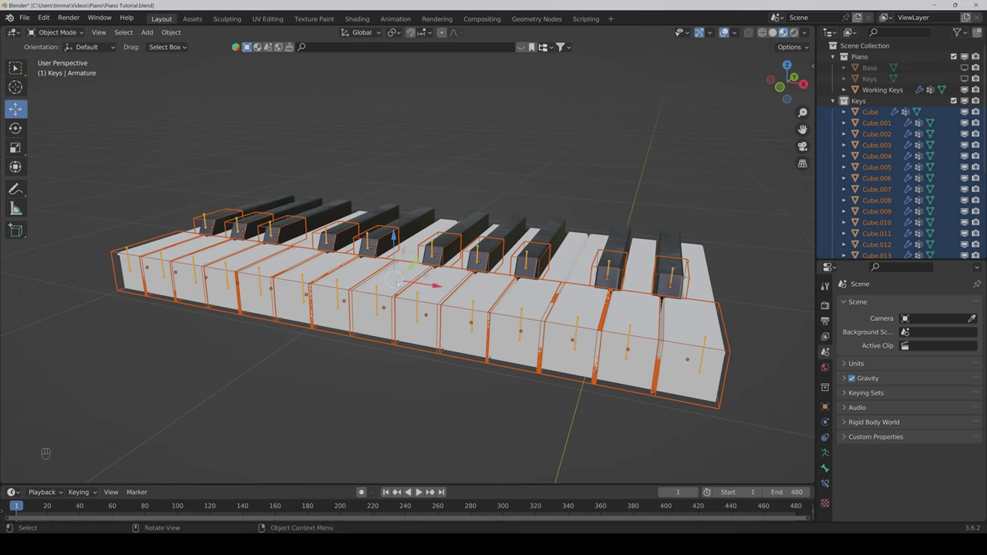
Step: In Pose Mode, make Bone.003's Copy Location target Cube.001 with vertex group Group
{"action": "left_click", "coordinate": [54, 32]}
{"action": "left_click", "coordinate": [54, 68]}
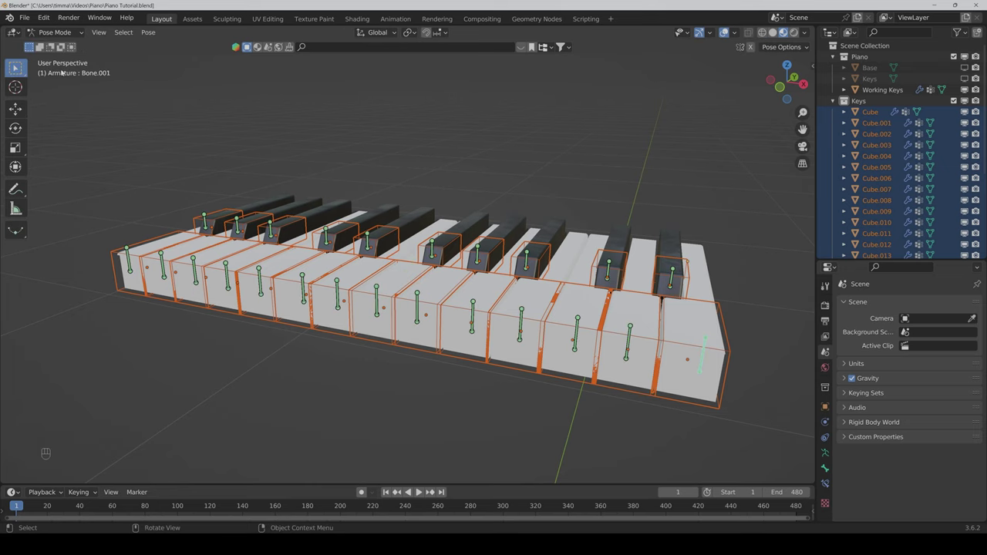
{"action": "left_click", "coordinate": [825, 484]}
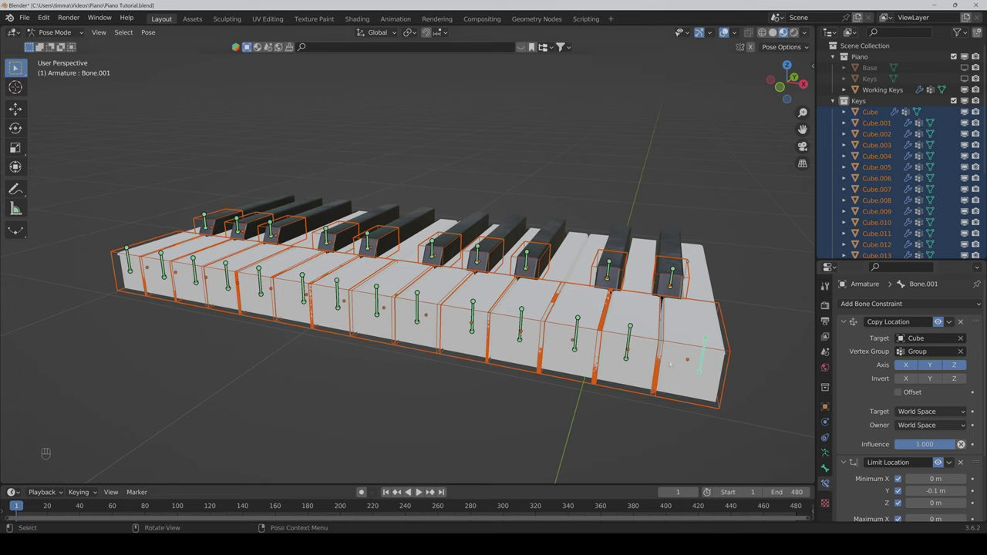
{"action": "left_click", "coordinate": [697, 373]}
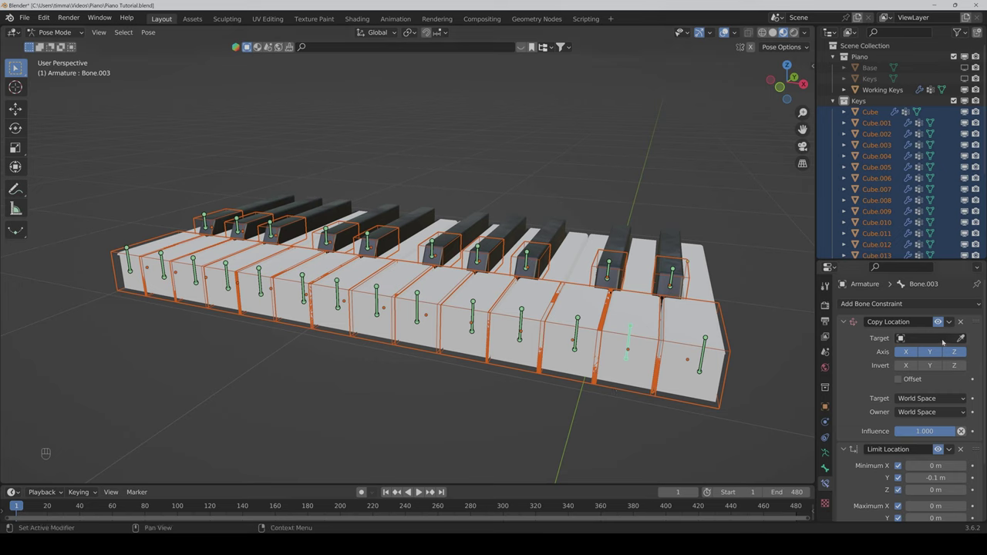
{"action": "left_click", "coordinate": [961, 338]}
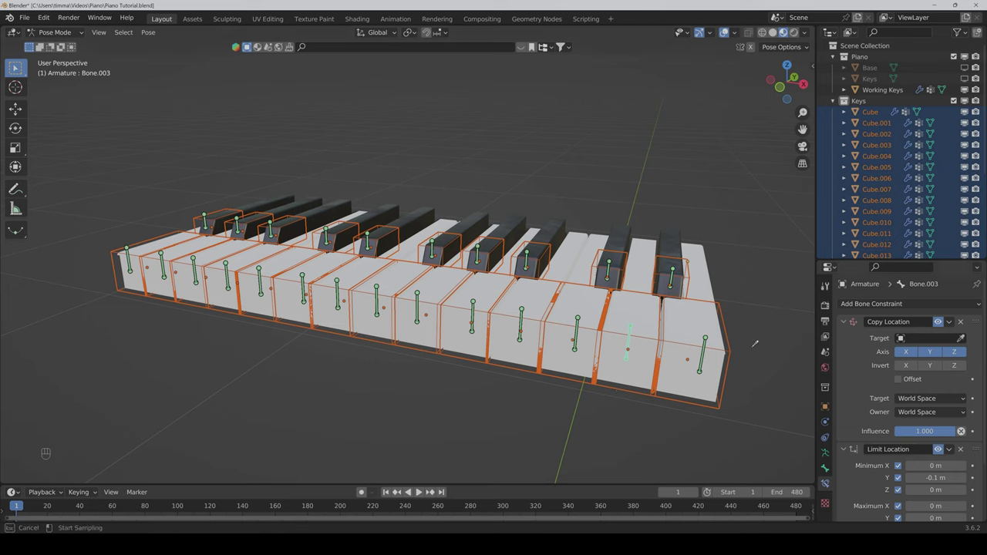
{"action": "left_click", "coordinate": [619, 331]}
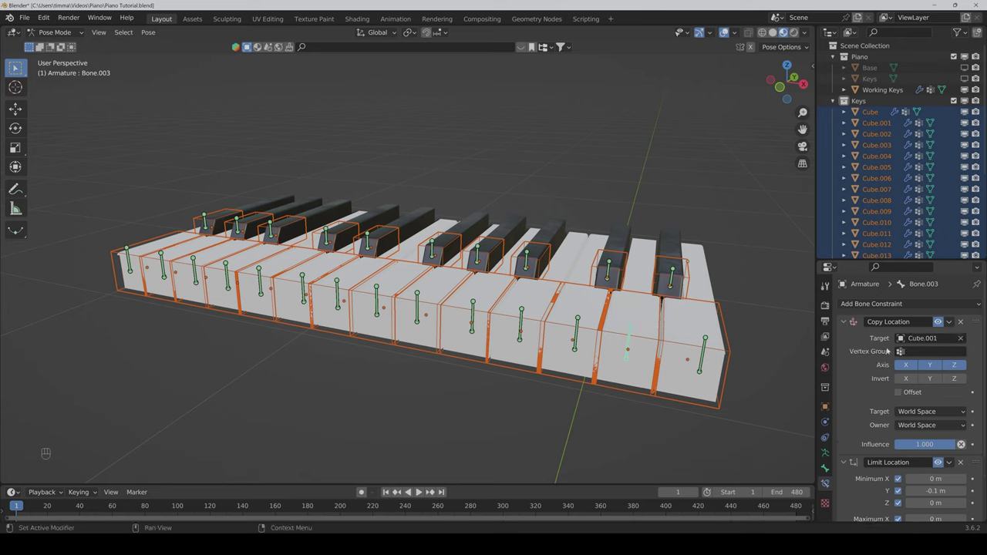
{"action": "left_click", "coordinate": [920, 356]}
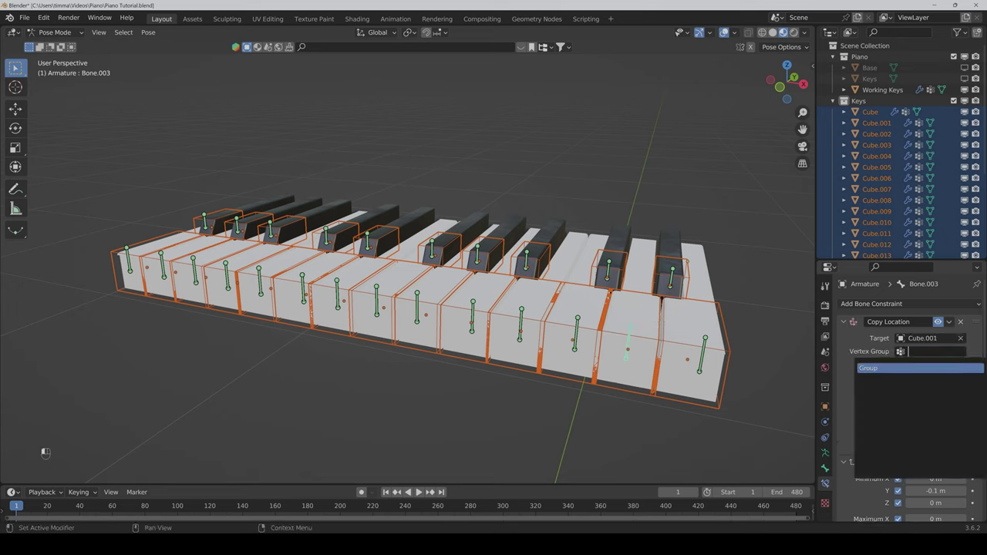
{"action": "left_click", "coordinate": [908, 369]}
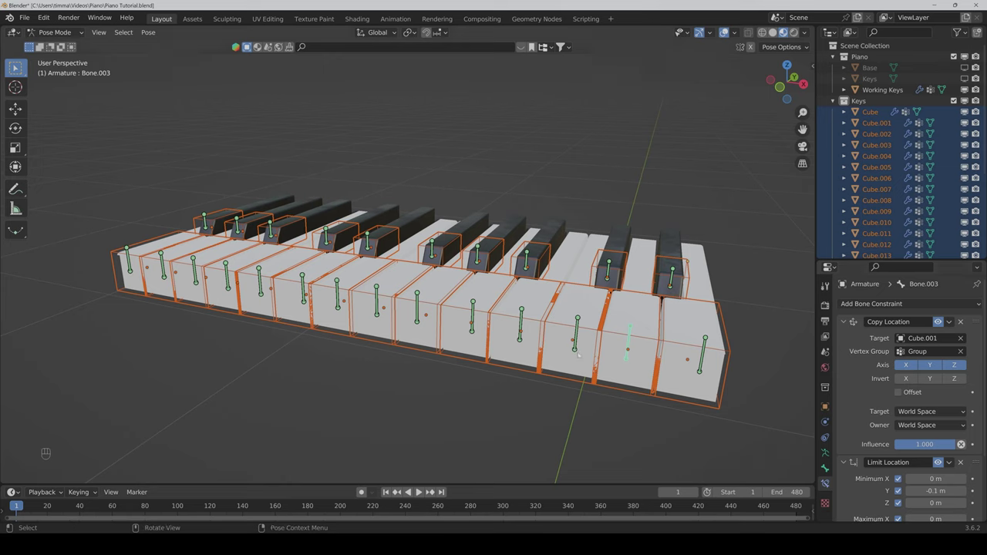
Step: Target Bone.005 at Cube.002 and Bone.007 at Cube.003, both using vertex group Group
{"action": "left_click", "coordinate": [576, 336]}
{"action": "left_click", "coordinate": [961, 338]}
{"action": "left_click", "coordinate": [544, 321]}
{"action": "left_click", "coordinate": [929, 351]}
{"action": "left_click", "coordinate": [918, 367]}
{"action": "left_click", "coordinate": [518, 340]}
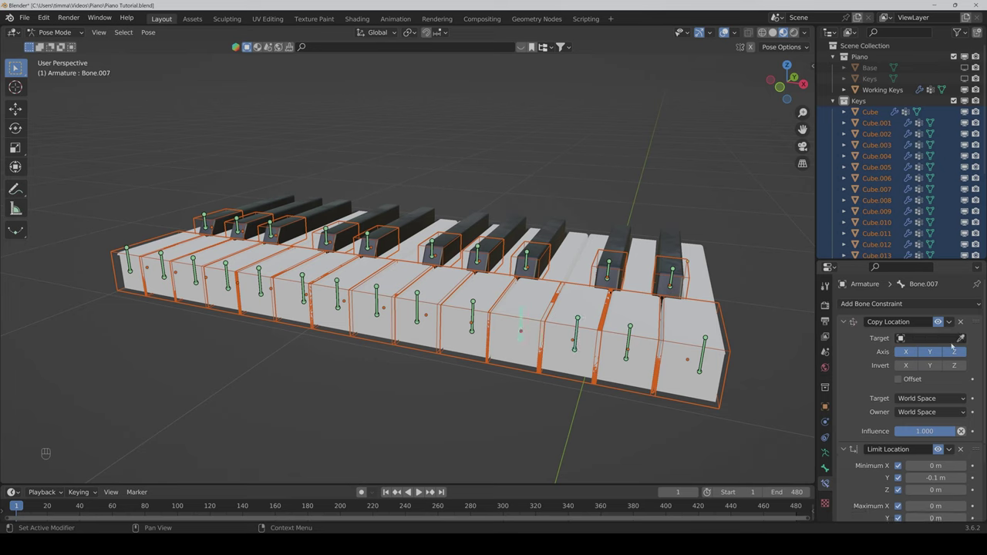
{"action": "left_click", "coordinate": [960, 339]}
{"action": "left_click", "coordinate": [505, 317]}
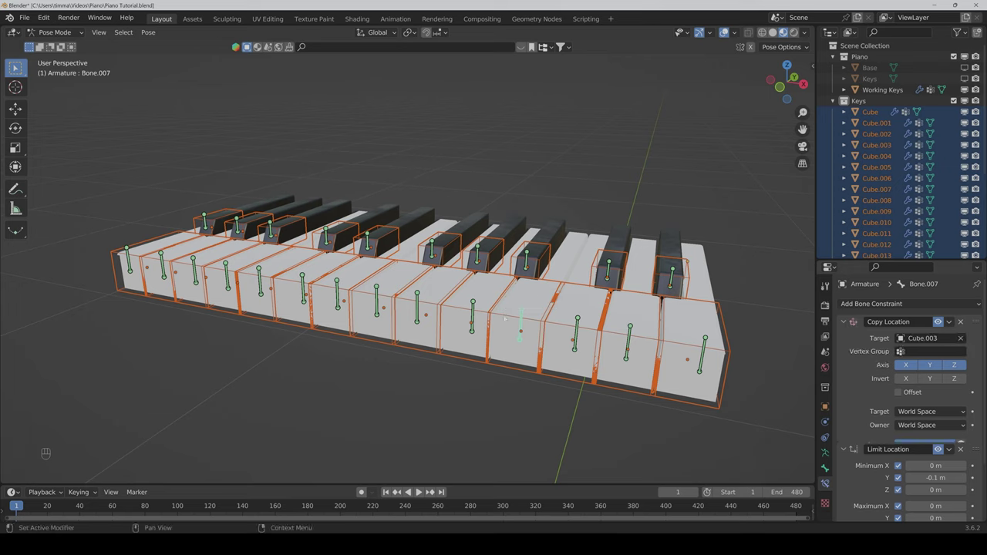
{"action": "left_click", "coordinate": [929, 351]}
{"action": "left_click", "coordinate": [872, 368]}
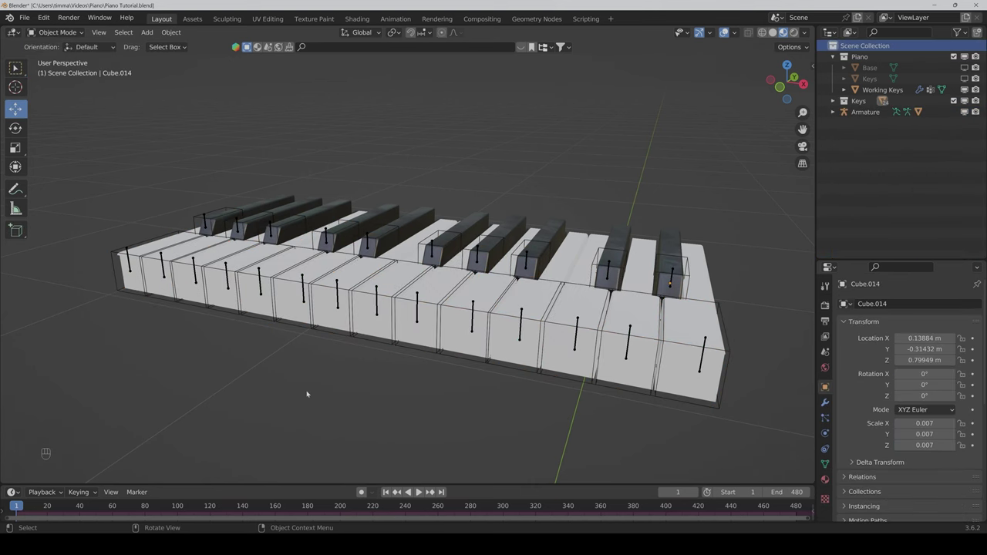
Step: Add a UV sphere, scale it to 0.02, and raise it along Z above the piano
{"action": "left_click", "coordinate": [147, 32]}
{"action": "mouse_move", "coordinate": [163, 45]}
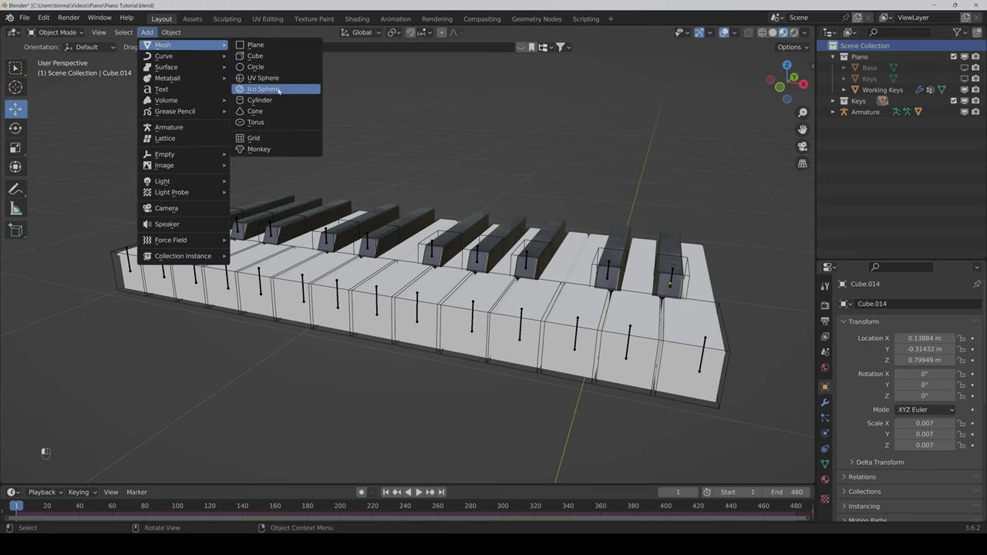
{"action": "left_click", "coordinate": [274, 78]}
{"action": "key", "text": "s"}
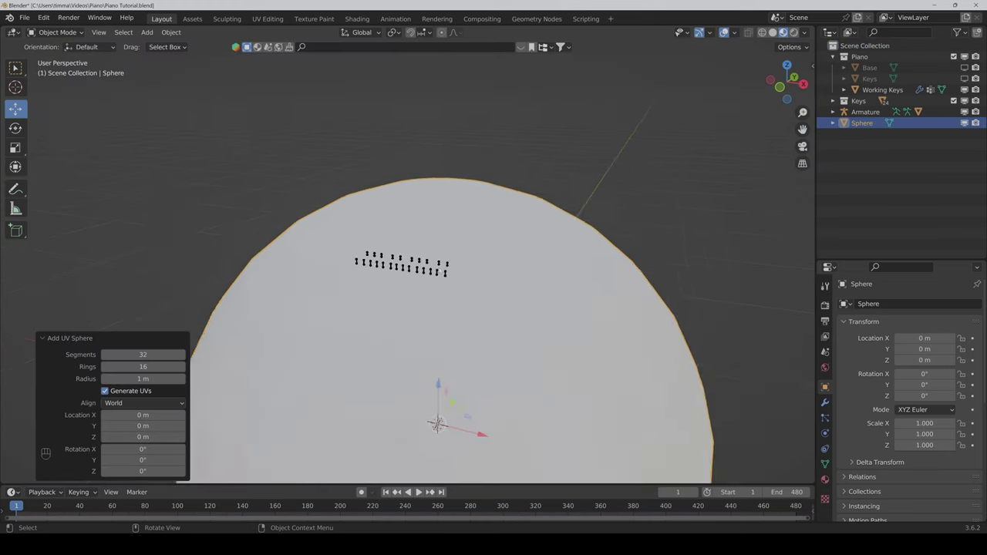
{"action": "key", "text": "Return"}
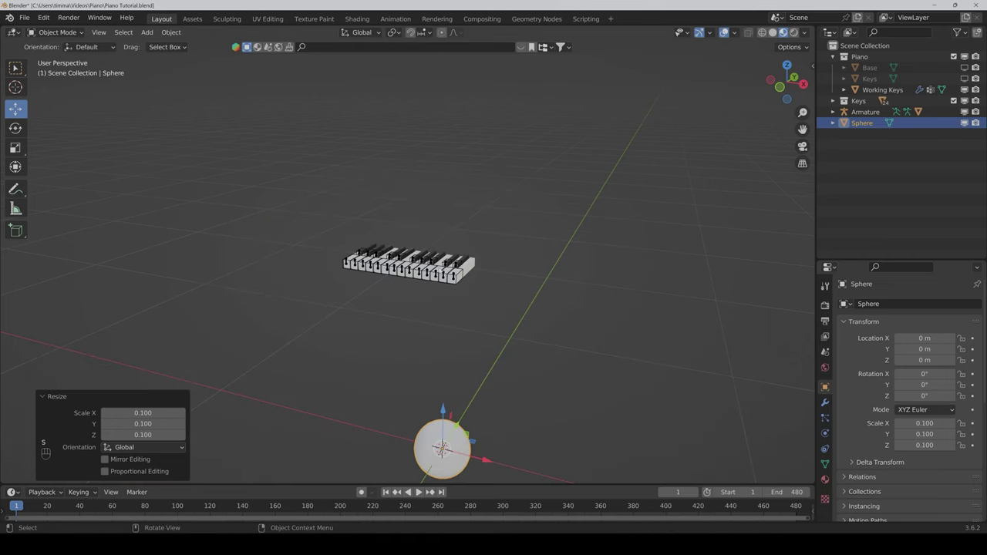
{"action": "key", "text": "g"}
{"action": "key", "text": "z"}
{"action": "left_click", "coordinate": [448, 195]}
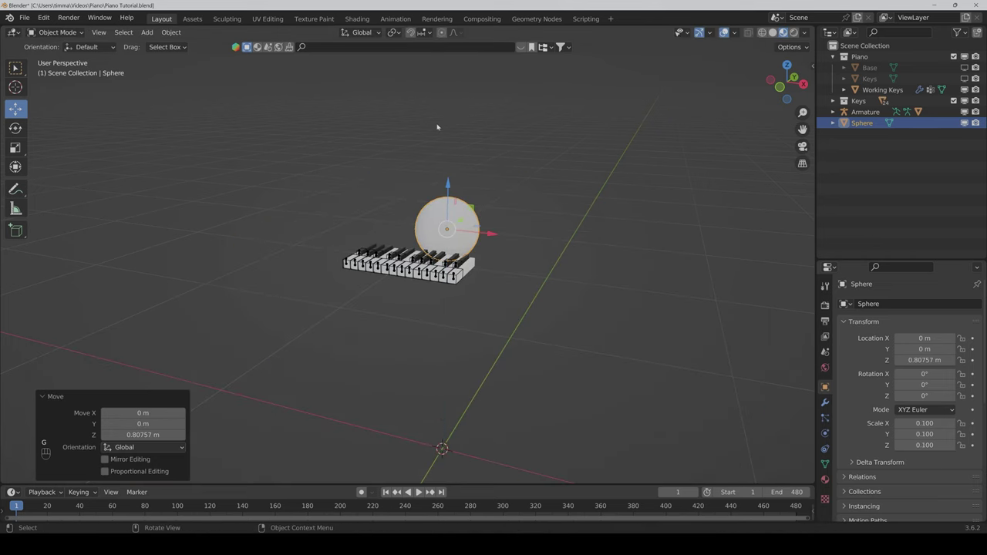
{"action": "type", "text": "s.2"}
{"action": "key", "text": "Return"}
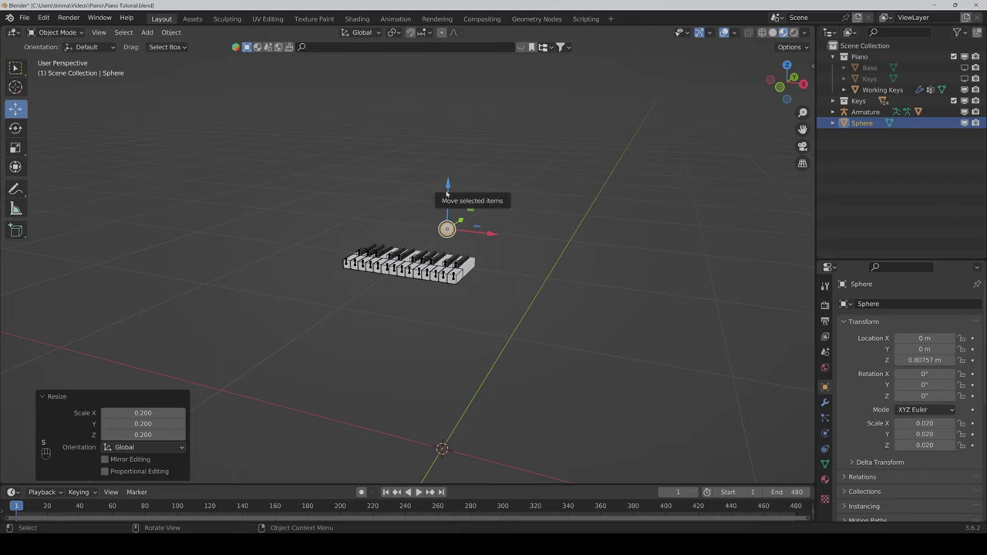
Step: Slide the sphere forward along Y over the front keys and lift it slightly
{"action": "scroll", "coordinate": [457, 248], "scroll_direction": "up", "scroll_amount": 3}
{"action": "middle_click_drag", "start_coordinate": [456, 248], "coordinate": [503, 135]}
{"action": "scroll", "coordinate": [503, 135], "scroll_direction": "down", "scroll_amount": 2}
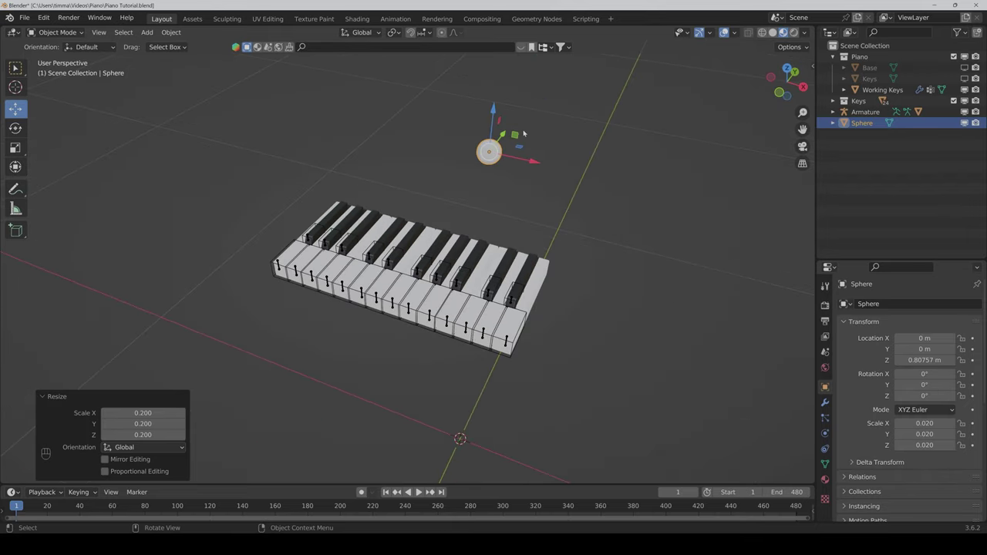
{"action": "key", "text": "g"}
{"action": "key", "text": "y"}
{"action": "left_click", "coordinate": [409, 285]}
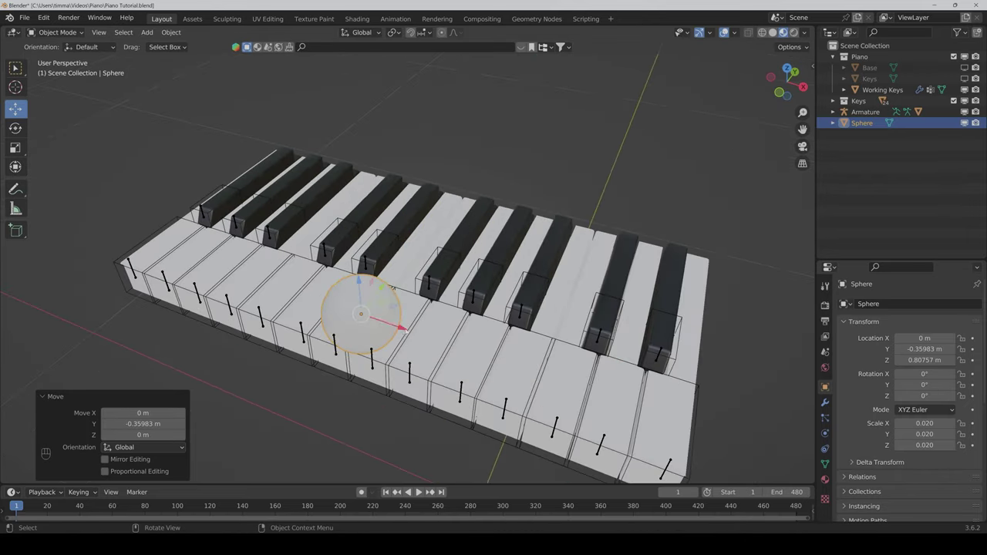
{"action": "middle_click_drag", "start_coordinate": [409, 285], "coordinate": [439, 283]}
{"action": "scroll", "coordinate": [431, 249], "scroll_direction": "up", "scroll_amount": 3}
{"action": "left_click_drag", "start_coordinate": [429, 198], "coordinate": [423, 141]}
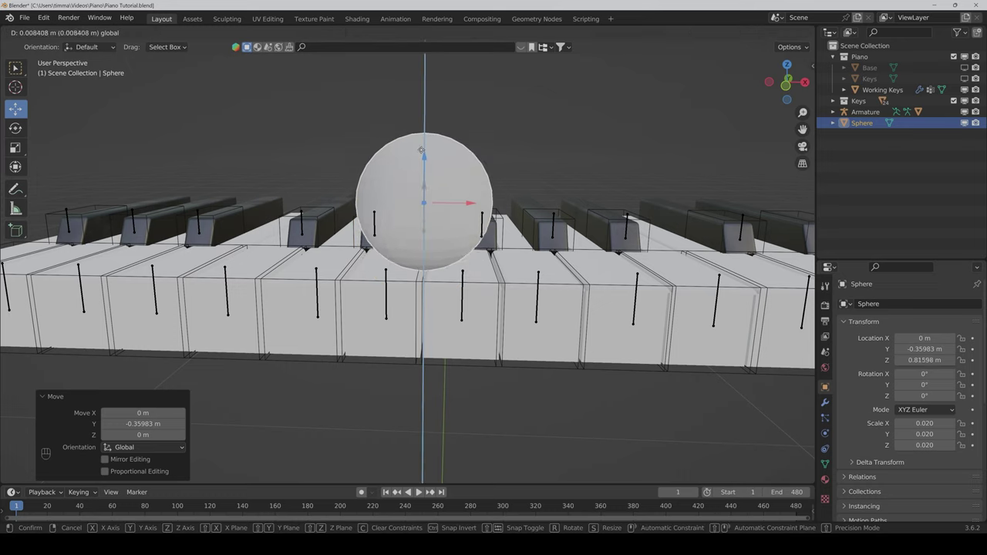
Step: Give the sphere Dynamic Paint as a Brush with Mesh Volume + Proximity paint source
{"action": "left_click", "coordinate": [824, 449]}
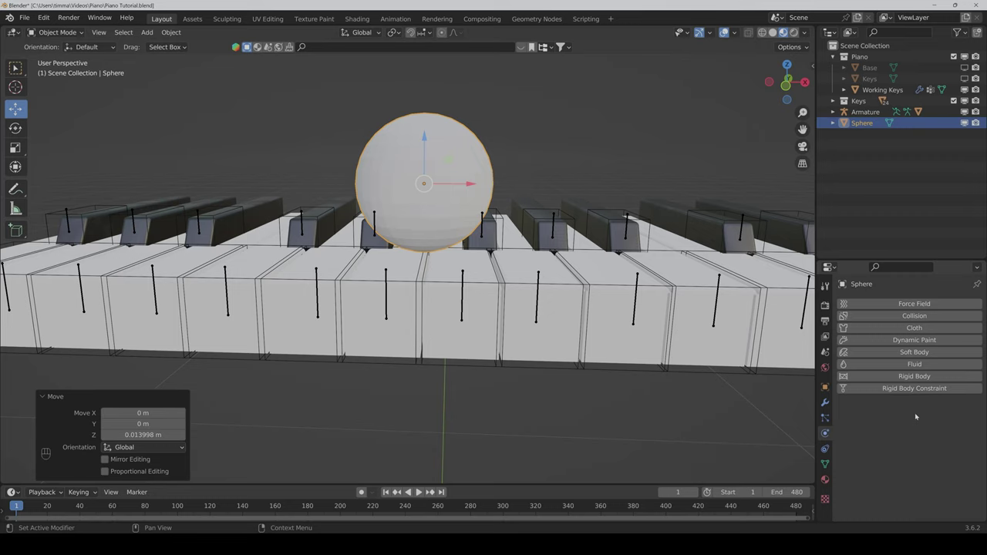
{"action": "left_click", "coordinate": [916, 342]}
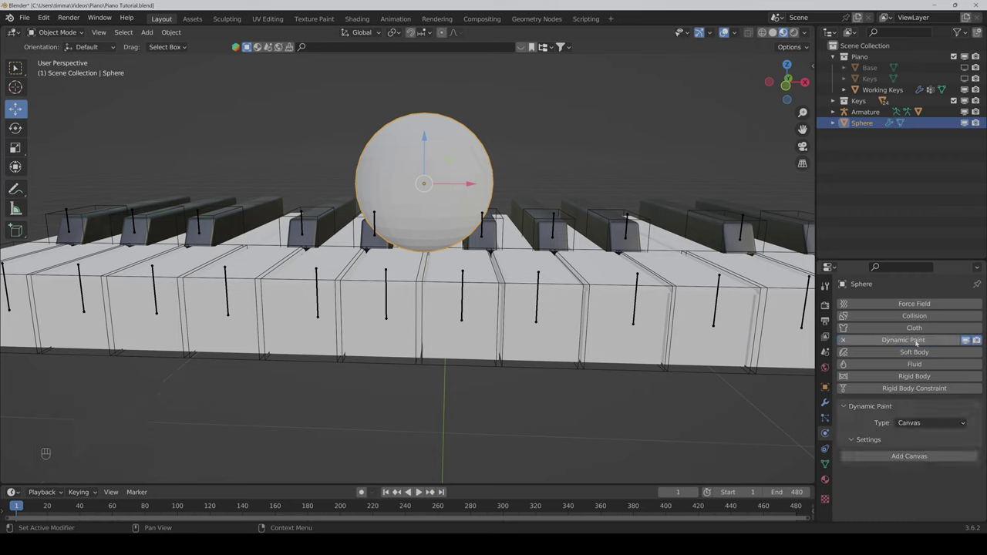
{"action": "left_click", "coordinate": [912, 425]}
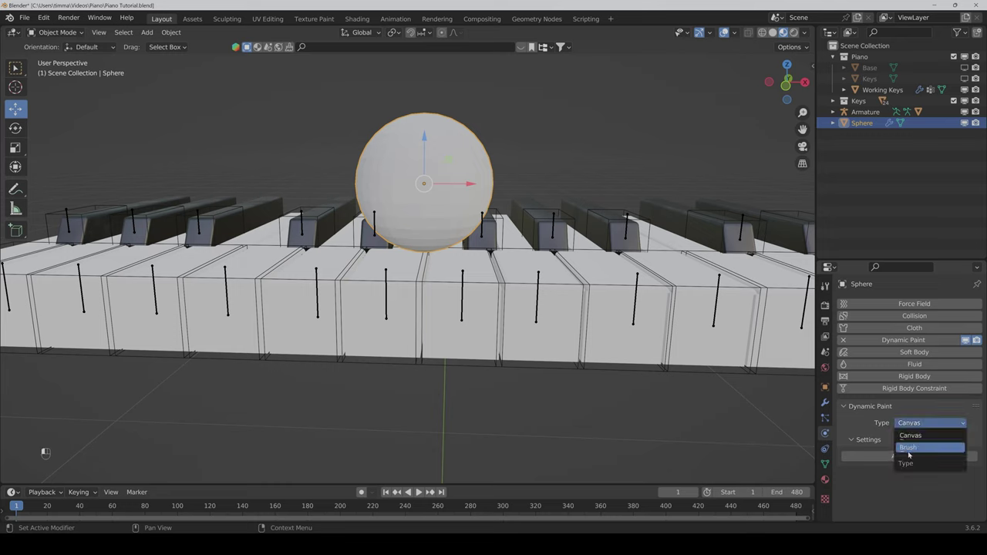
{"action": "left_click", "coordinate": [913, 437]}
{"action": "left_click", "coordinate": [908, 457]}
{"action": "scroll", "coordinate": [887, 447], "scroll_direction": "down", "scroll_amount": 3}
{"action": "left_click", "coordinate": [933, 481]}
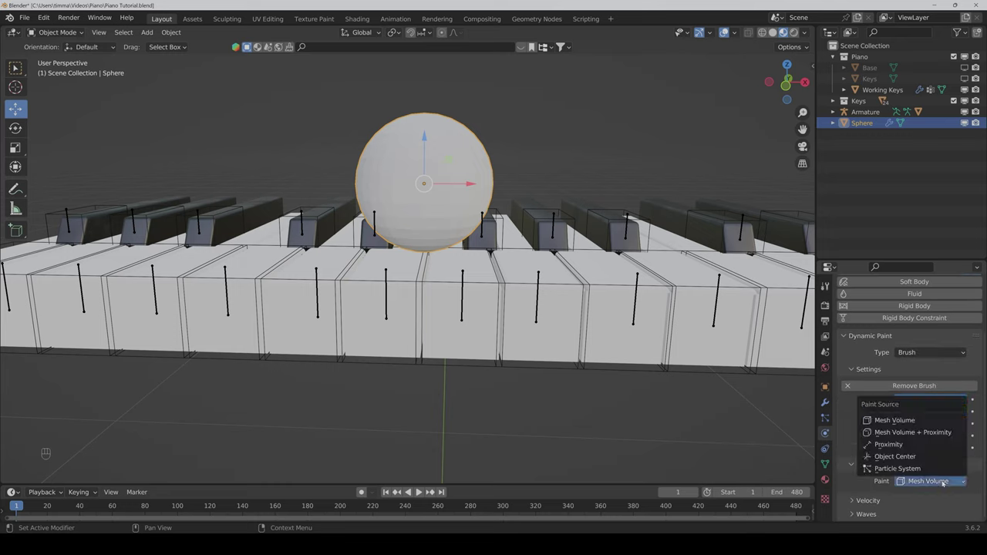
{"action": "left_click", "coordinate": [913, 434]}
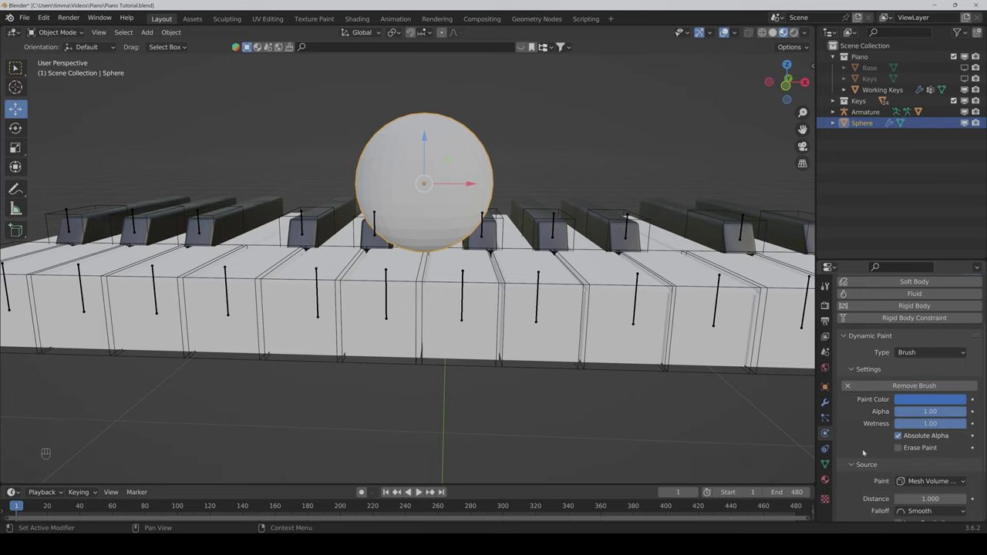
{"action": "scroll", "coordinate": [463, 293], "scroll_direction": "up", "scroll_amount": 3}
{"action": "middle_click_drag", "start_coordinate": [463, 293], "coordinate": [504, 276]}
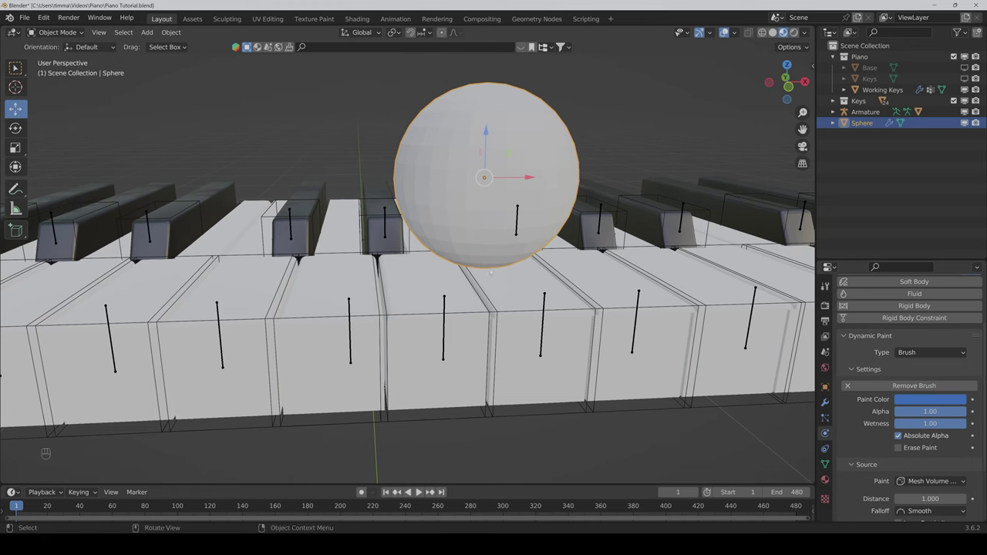
{"action": "key", "text": "g"}
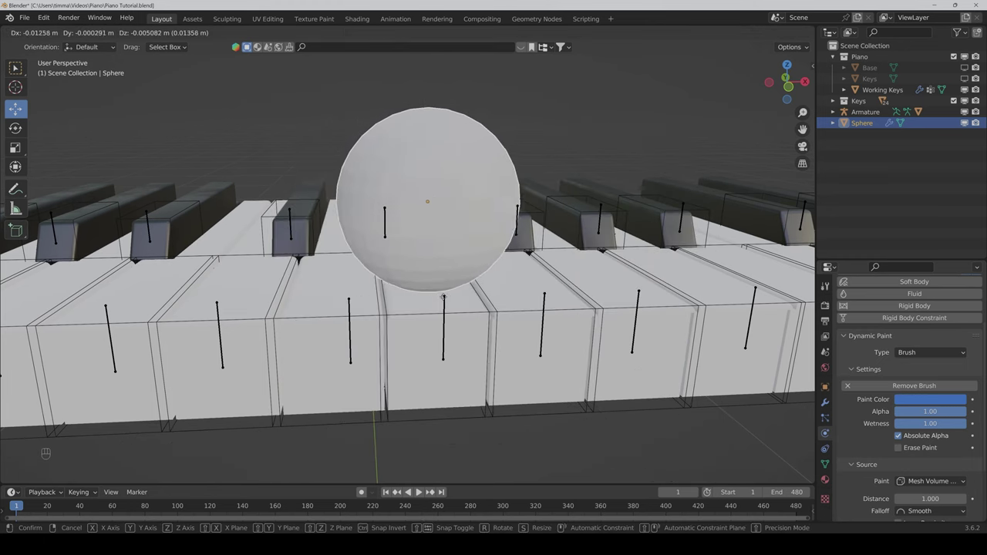
{"action": "left_click", "coordinate": [509, 316]}
{"action": "middle_click_drag", "start_coordinate": [509, 316], "coordinate": [432, 363]}
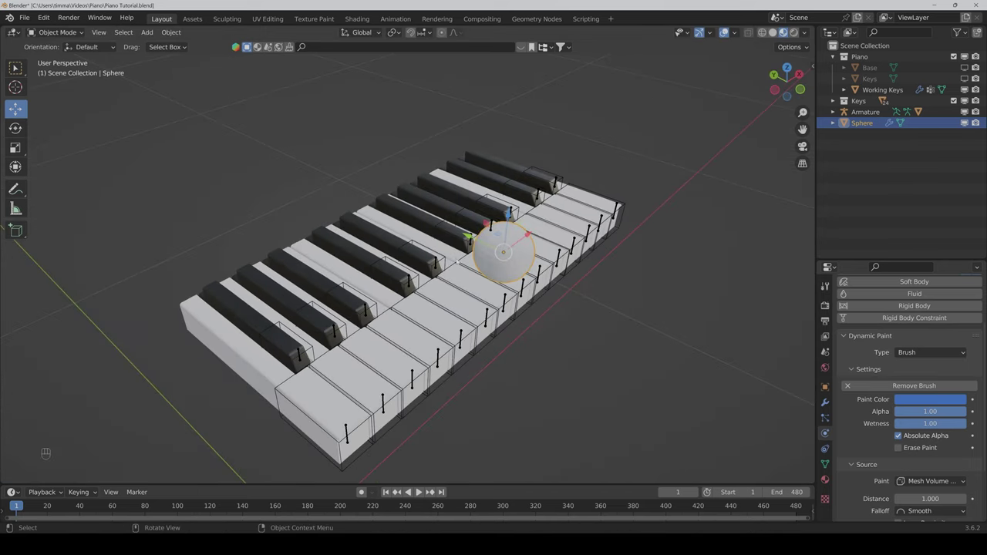
{"action": "scroll", "coordinate": [380, 240], "scroll_direction": "up", "scroll_amount": 4}
{"action": "key", "text": "g"}
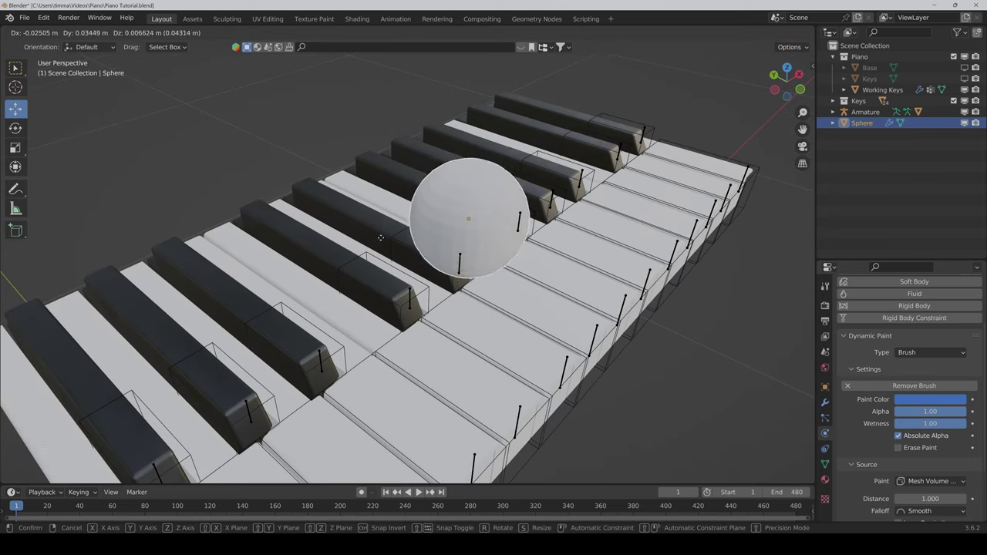
{"action": "left_click", "coordinate": [434, 239]}
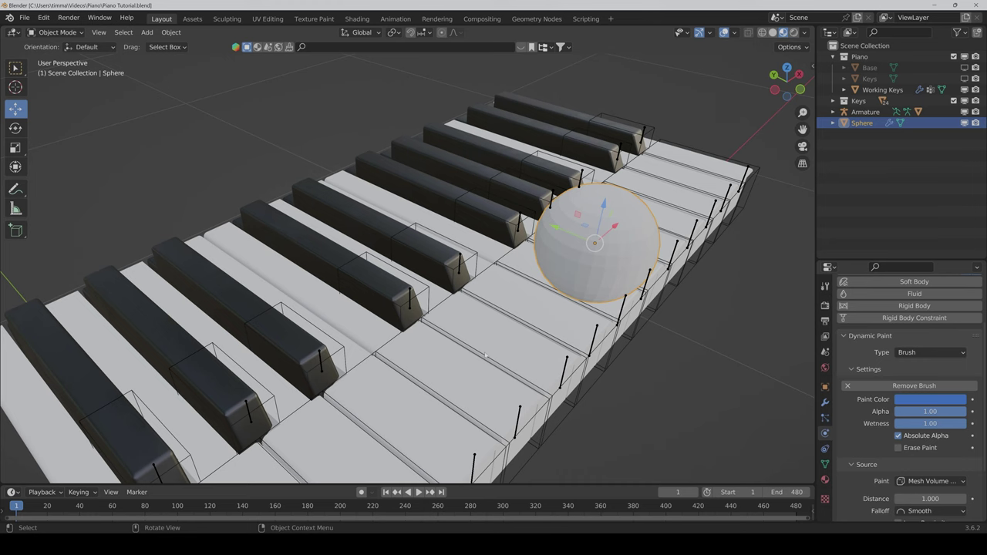
Step: Box-select all the front white-key canvas cubes
{"action": "scroll", "coordinate": [488, 358], "scroll_direction": "down", "scroll_amount": 5}
{"action": "middle_click_drag", "start_coordinate": [488, 359], "coordinate": [558, 379]}
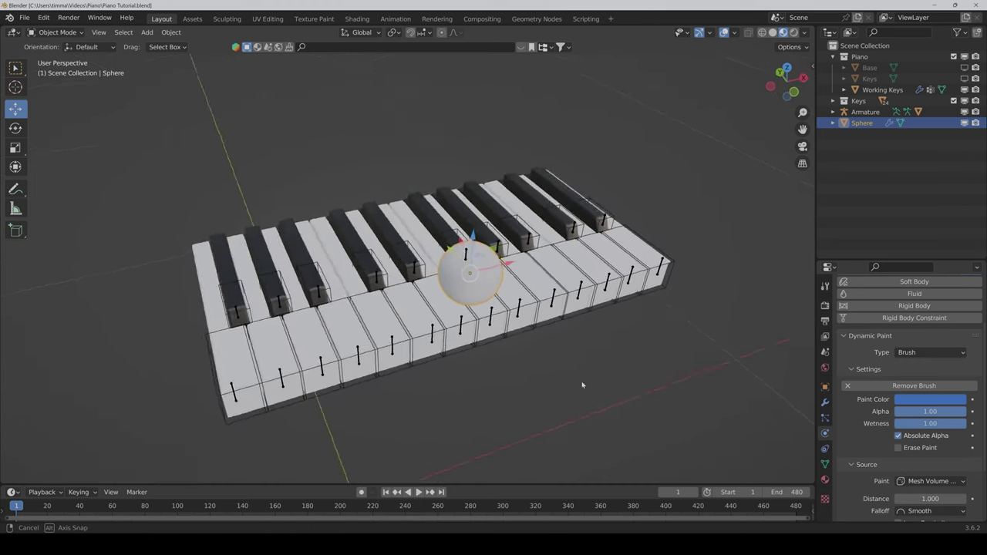
{"action": "left_click_drag", "start_coordinate": [708, 378], "coordinate": [158, 359]}
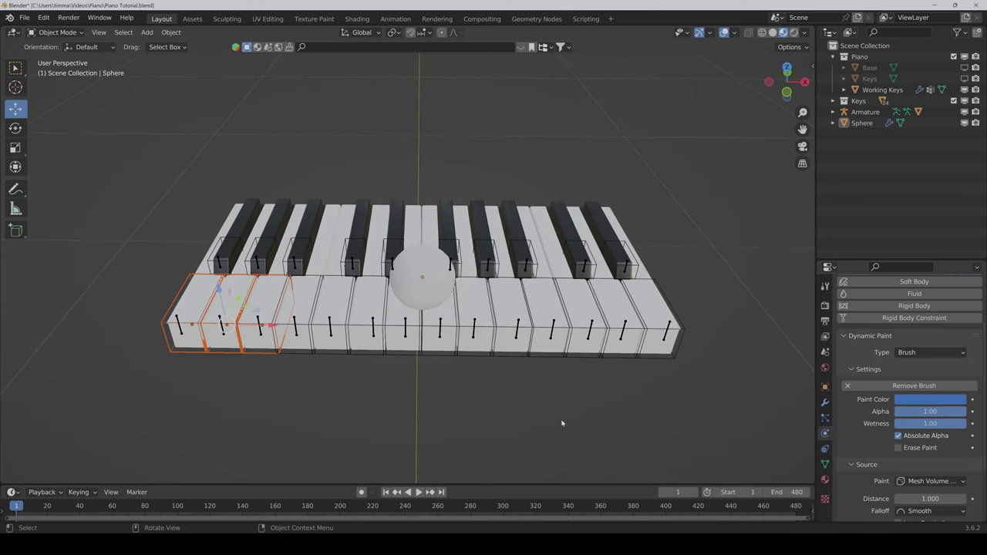
{"action": "mouse_move", "coordinate": [736, 403]}
{"action": "left_mouse_down", "text": "shift"}
{"action": "mouse_move", "coordinate": [217, 402]}
{"action": "mouse_move", "coordinate": [198, 354]}
{"action": "left_mouse_up", "text": "shift"}
{"action": "left_click_drag", "start_coordinate": [390, 375], "coordinate": [273, 353], "text": "shift"}
{"action": "middle_click_drag", "start_coordinate": [425, 357], "coordinate": [429, 388]}
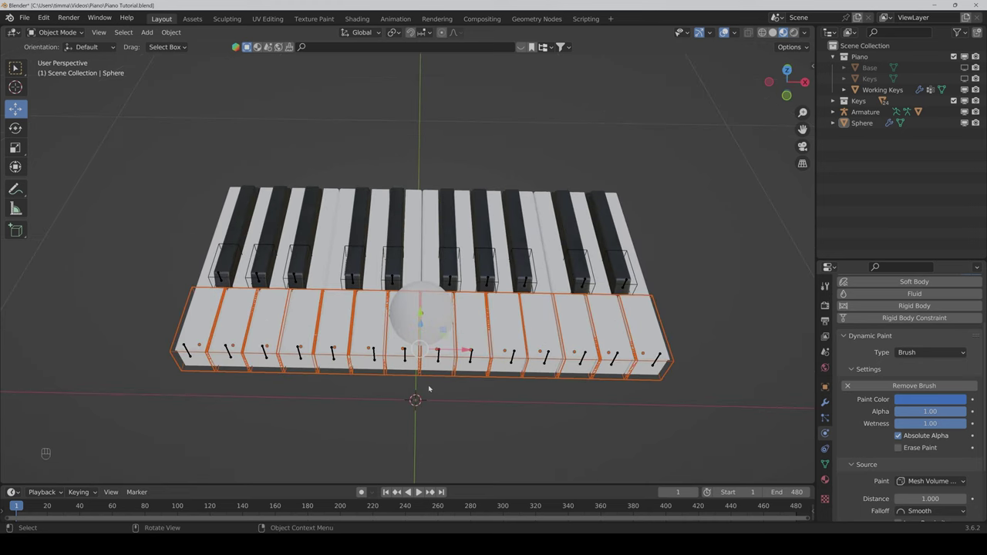
Step: In top-view Edit Mode with X-Ray, move the cubes' back vertices about 0.105 along Y
{"action": "key", "text": "Tab"}
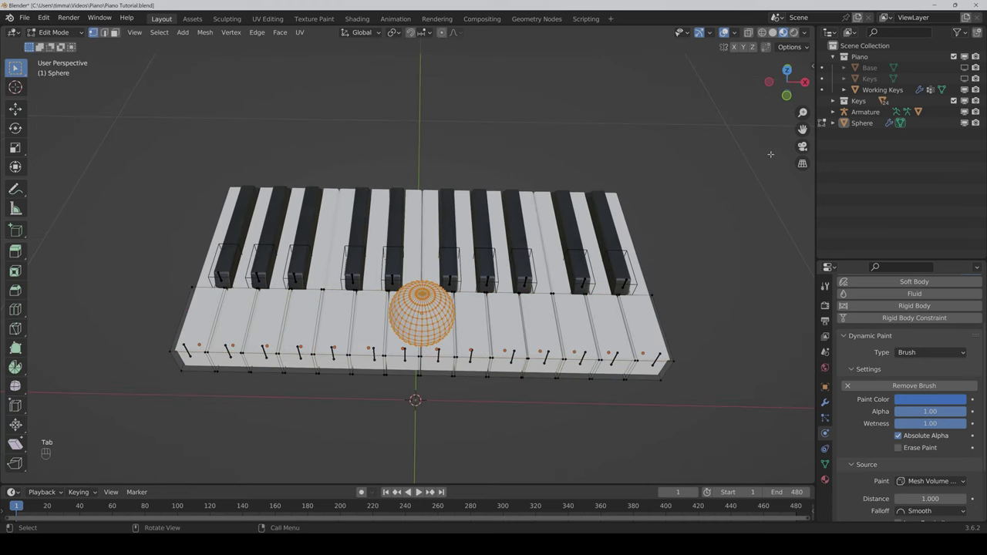
{"action": "left_click", "coordinate": [787, 71]}
{"action": "scroll", "coordinate": [531, 323], "scroll_direction": "up", "scroll_amount": 2}
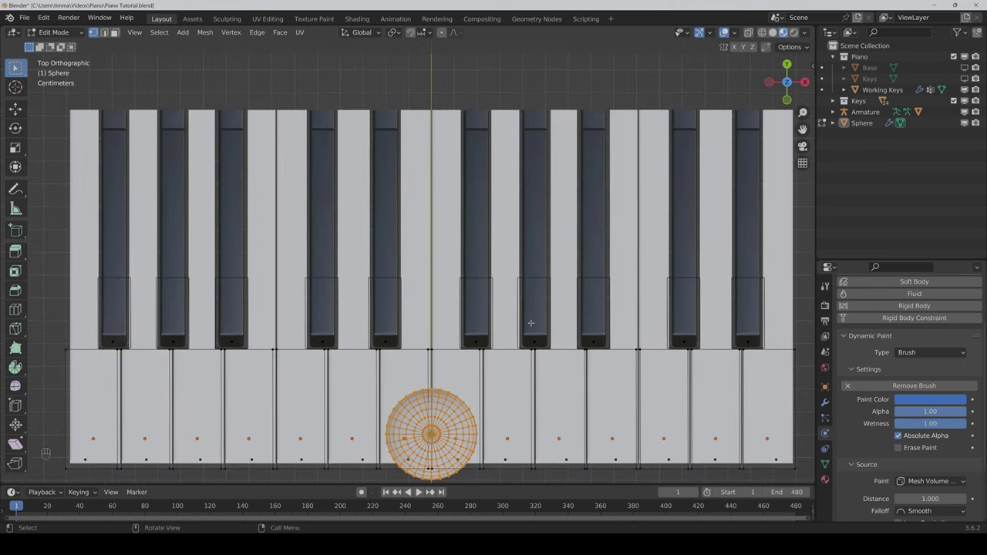
{"action": "left_click_drag", "start_coordinate": [802, 129], "coordinate": [792, 144]}
{"action": "scroll", "coordinate": [454, 327], "scroll_direction": "down", "scroll_amount": 2}
{"action": "scroll", "coordinate": [454, 327], "scroll_direction": "up", "scroll_amount": 1}
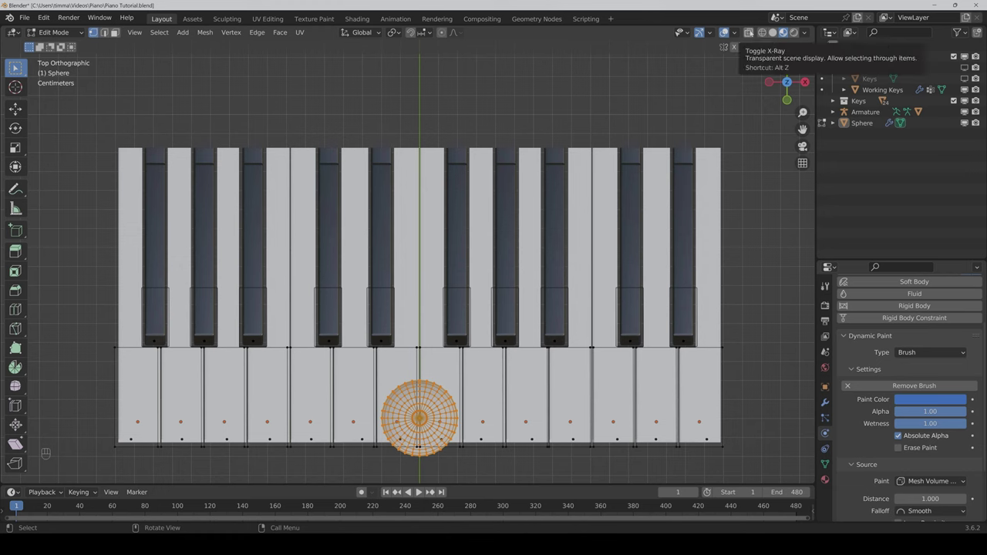
{"action": "left_click", "coordinate": [749, 32]}
{"action": "left_click_drag", "start_coordinate": [76, 287], "coordinate": [771, 378]}
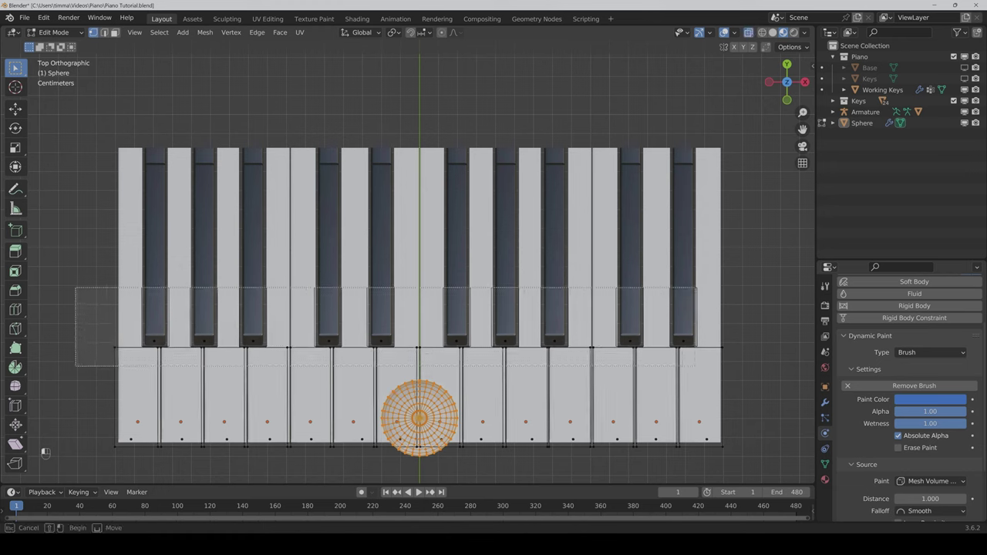
{"action": "key", "text": "g"}
{"action": "key", "text": "y"}
{"action": "left_click", "coordinate": [591, 160]}
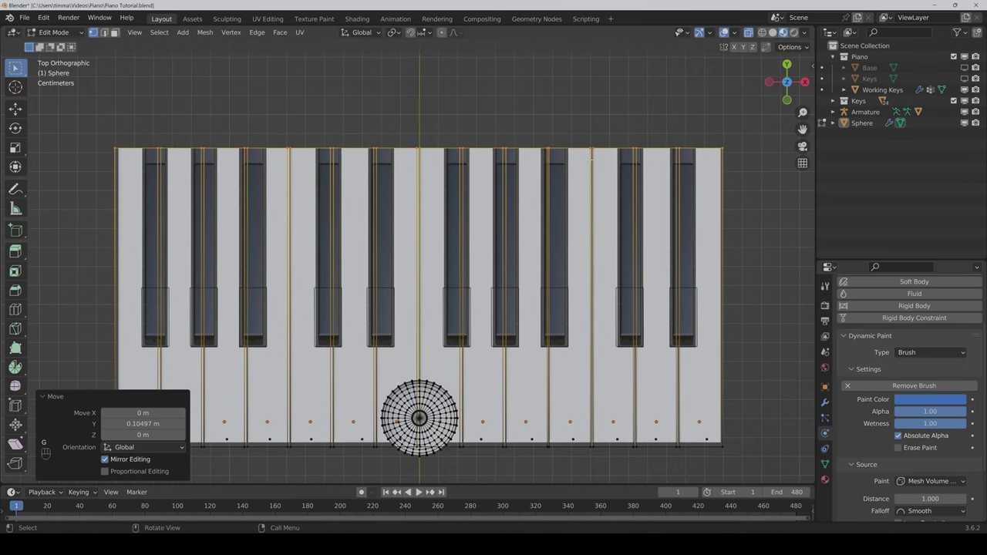
{"action": "middle_click_drag", "start_coordinate": [417, 232], "coordinate": [494, 178]}
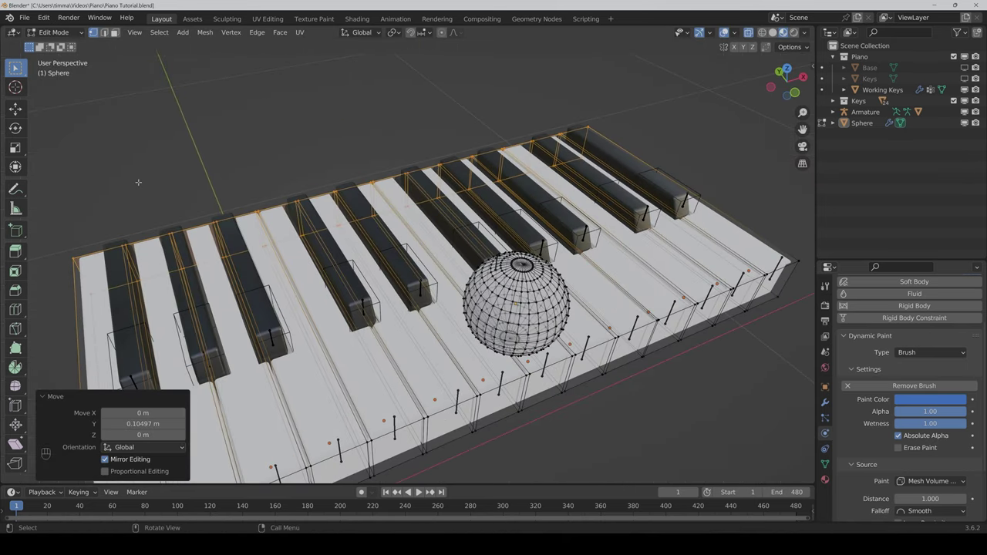
Step: Return to Object Mode and select the ten black-key canvas cubes
{"action": "key", "text": "Tab"}
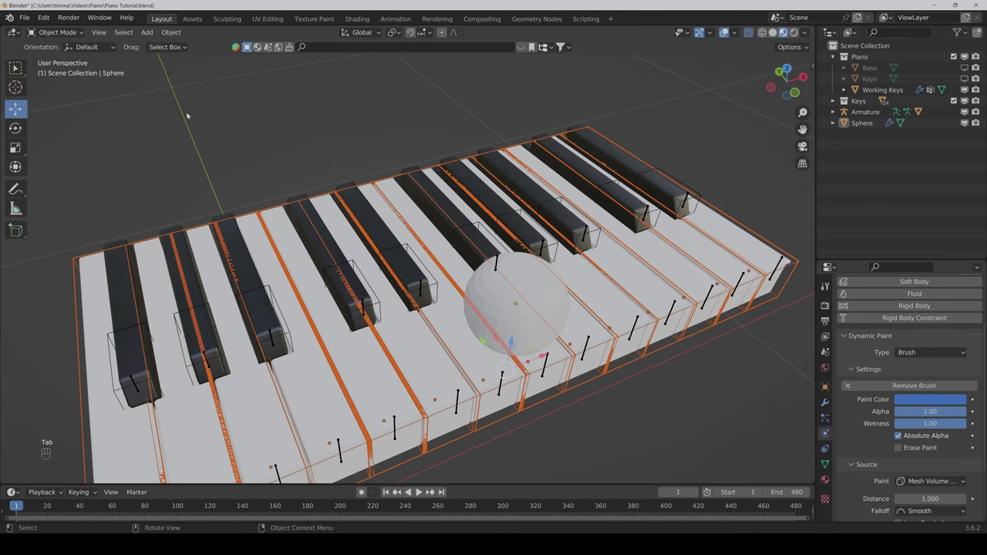
{"action": "middle_click_drag", "start_coordinate": [452, 290], "coordinate": [423, 326]}
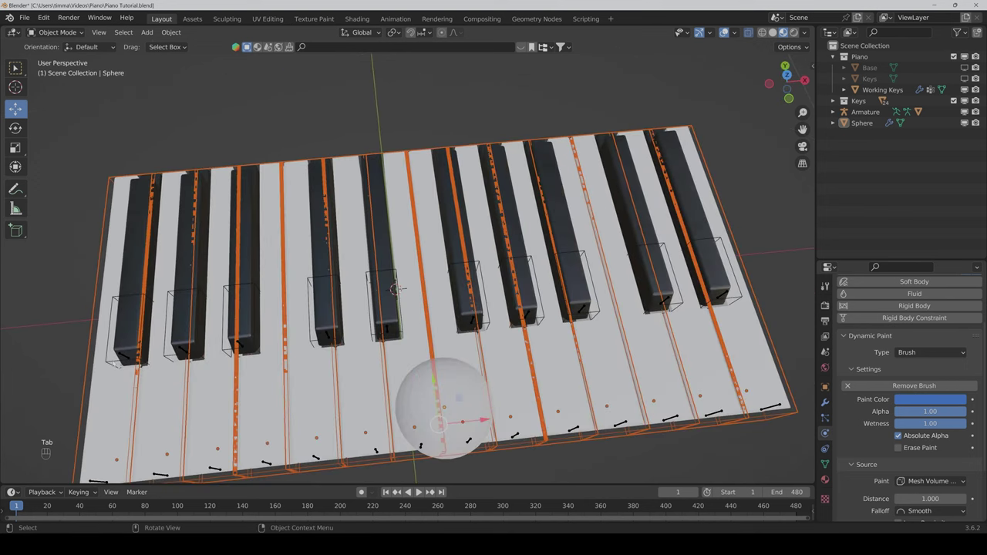
{"action": "left_click", "coordinate": [131, 328]}
{"action": "left_click", "coordinate": [189, 324], "text": "shift"}
{"action": "left_click", "coordinate": [243, 328], "text": "shift"}
{"action": "left_click", "coordinate": [317, 334], "text": "shift"}
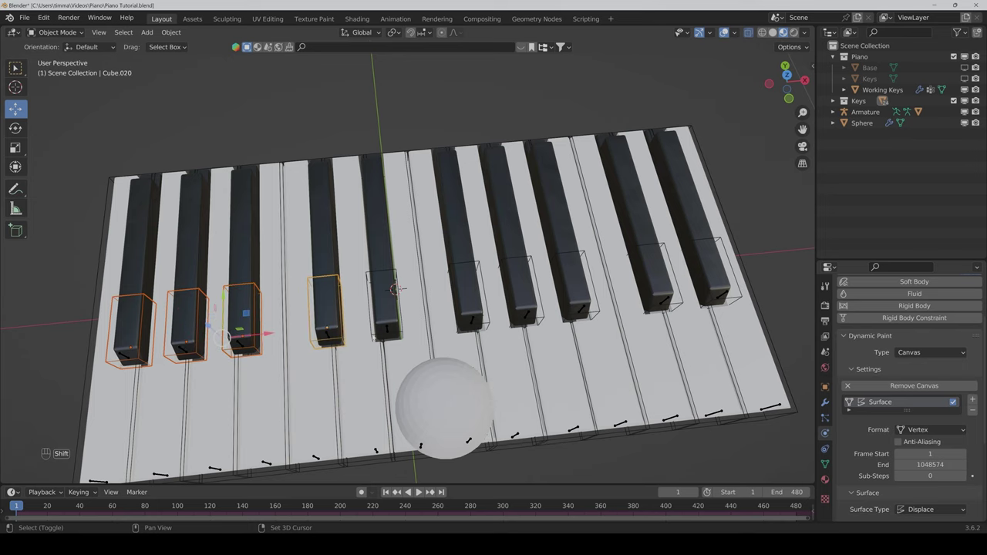
{"action": "left_click", "coordinate": [386, 324], "text": "shift"}
{"action": "left_click", "coordinate": [468, 312], "text": "shift"}
{"action": "left_click", "coordinate": [521, 305], "text": "shift"}
{"action": "left_click", "coordinate": [575, 297], "text": "shift"}
{"action": "left_click", "coordinate": [663, 301], "text": "shift"}
{"action": "left_click", "coordinate": [716, 293], "text": "shift"}
Step: In top-view Edit Mode, move the black boxes' back edges about 0.065 along Y, then exit
{"action": "key", "text": "KP_7"}
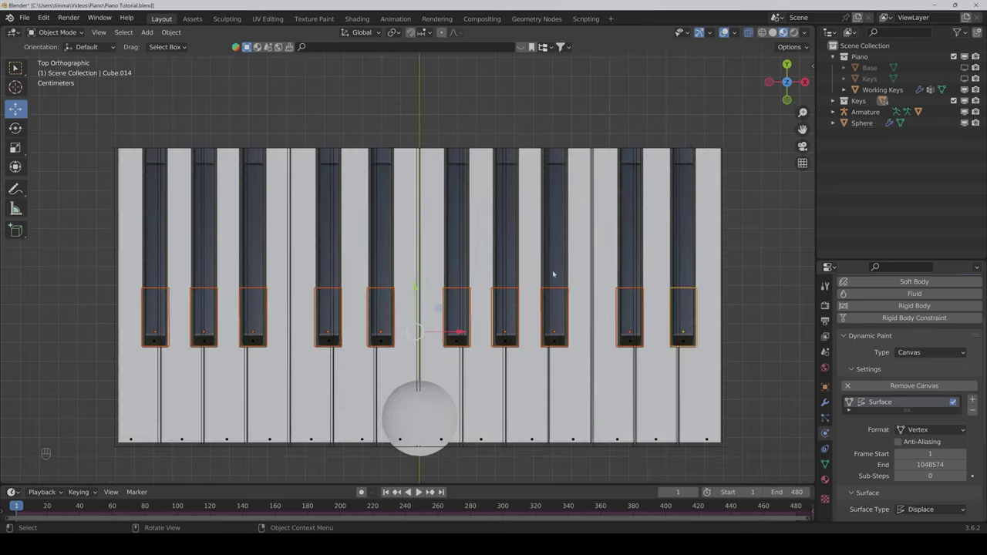
{"action": "key", "text": "Tab"}
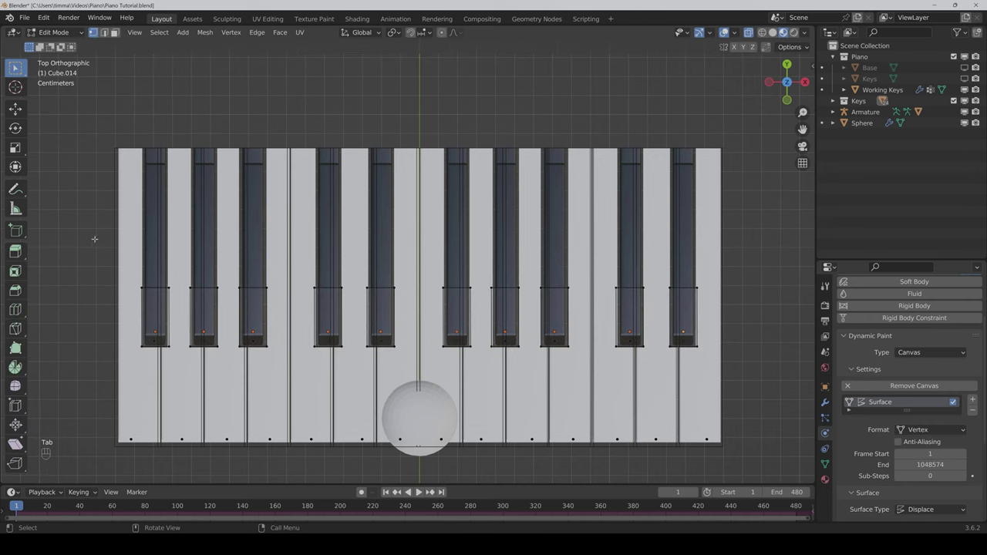
{"action": "left_click_drag", "start_coordinate": [94, 239], "coordinate": [775, 316]}
{"action": "key", "text": "g"}
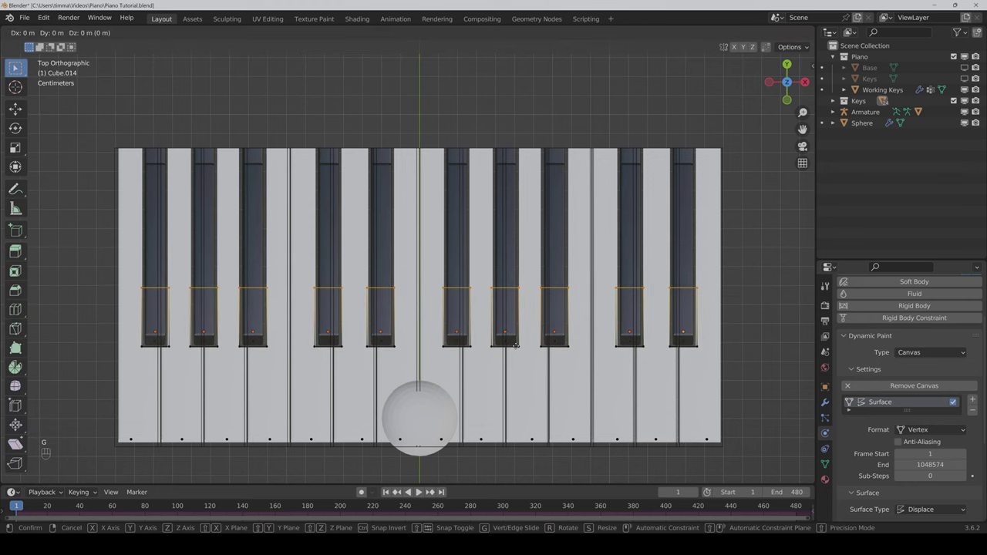
{"action": "key", "text": "y"}
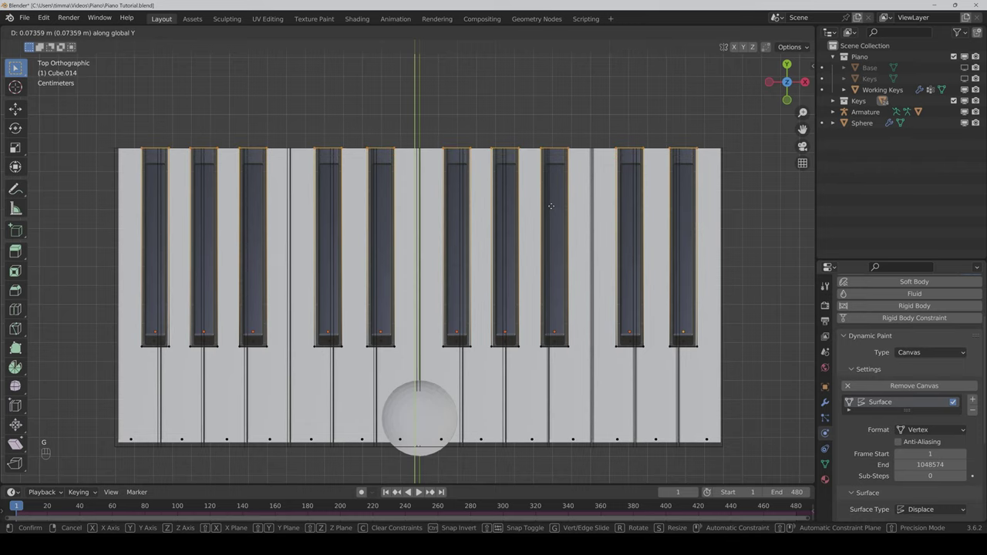
{"action": "left_click", "coordinate": [542, 285]}
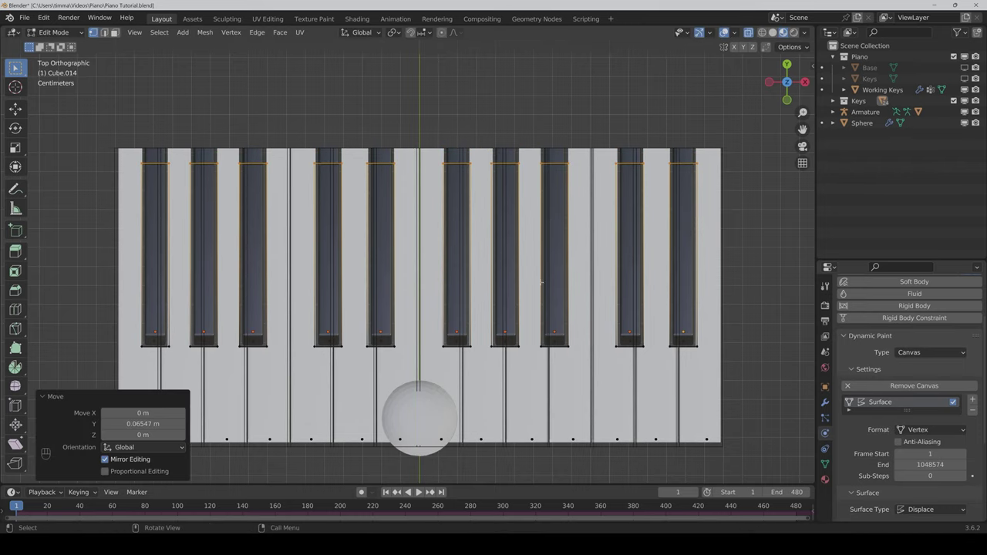
{"action": "middle_click_drag", "start_coordinate": [683, 178], "coordinate": [669, 346]}
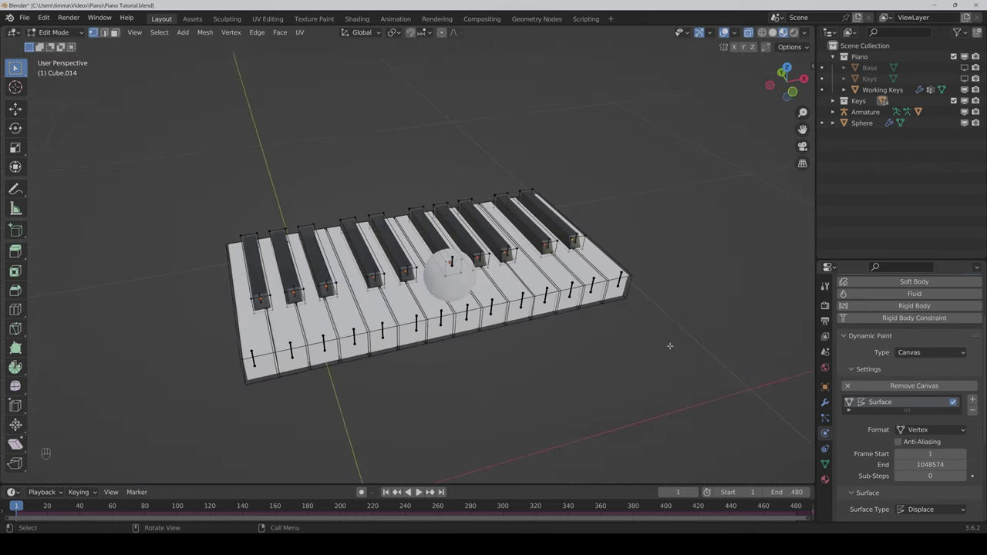
{"action": "key", "text": "Tab"}
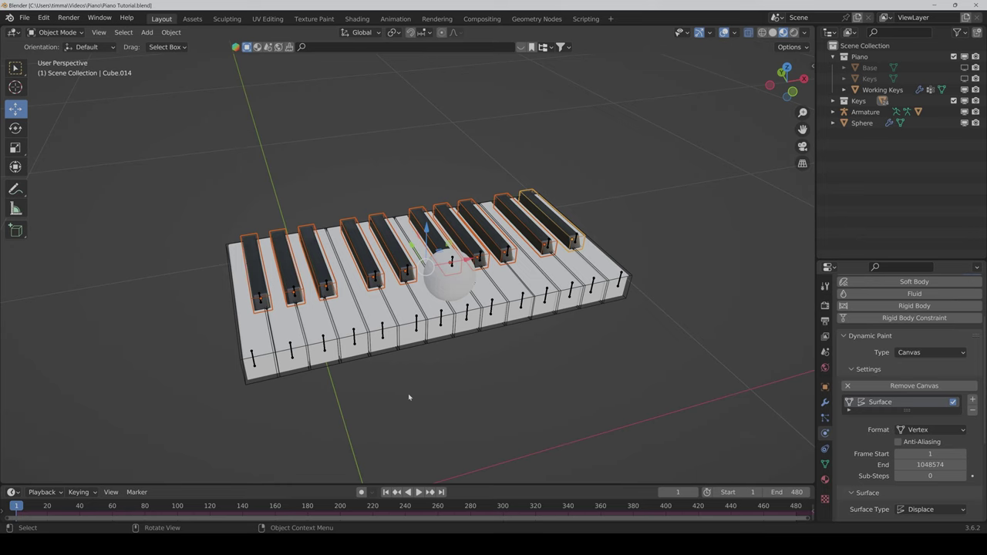
Step: Scale the brush sphere by 0.5 and set it down over the middle keys
{"action": "scroll", "coordinate": [408, 393], "scroll_direction": "up", "scroll_amount": 2}
{"action": "scroll", "coordinate": [408, 393], "scroll_direction": "up", "scroll_amount": 3}
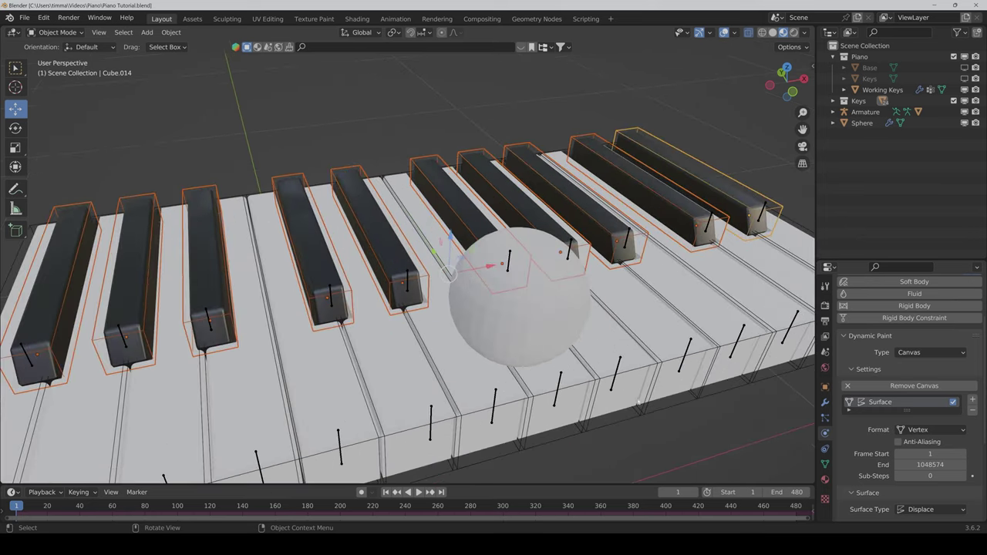
{"action": "scroll", "coordinate": [408, 393], "scroll_direction": "up", "scroll_amount": 2}
{"action": "left_click", "coordinate": [446, 285]}
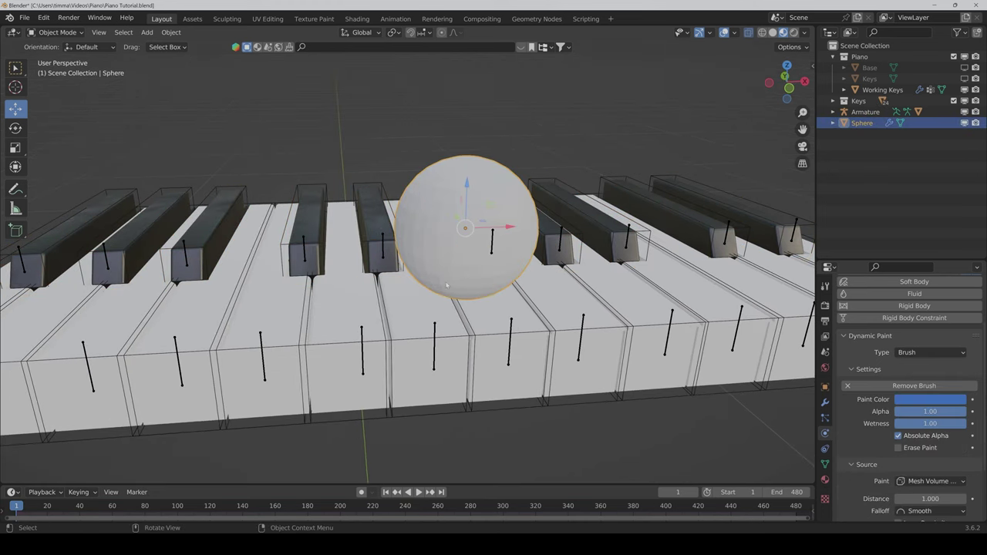
{"action": "type", "text": "s.5"}
{"action": "left_click", "coordinate": [445, 286]}
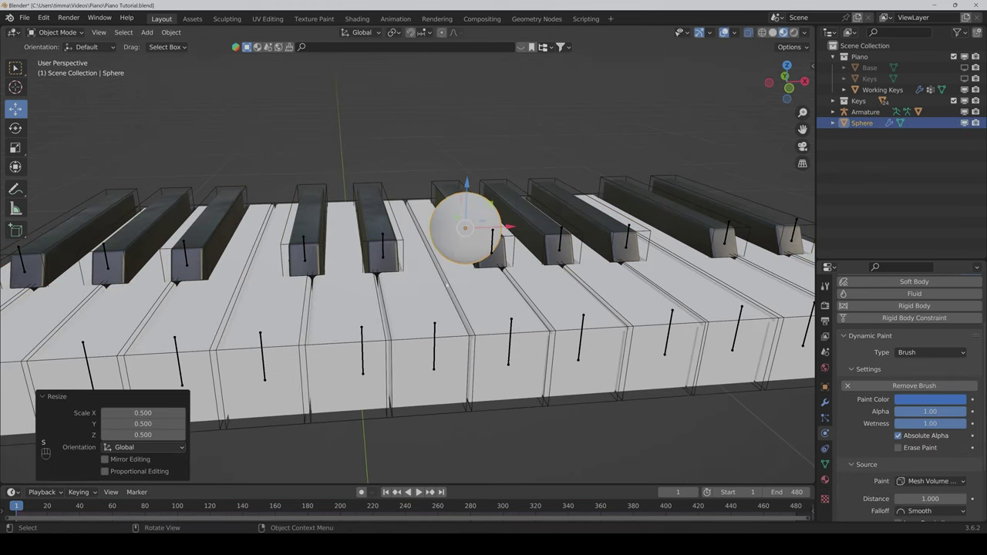
{"action": "key", "text": "g"}
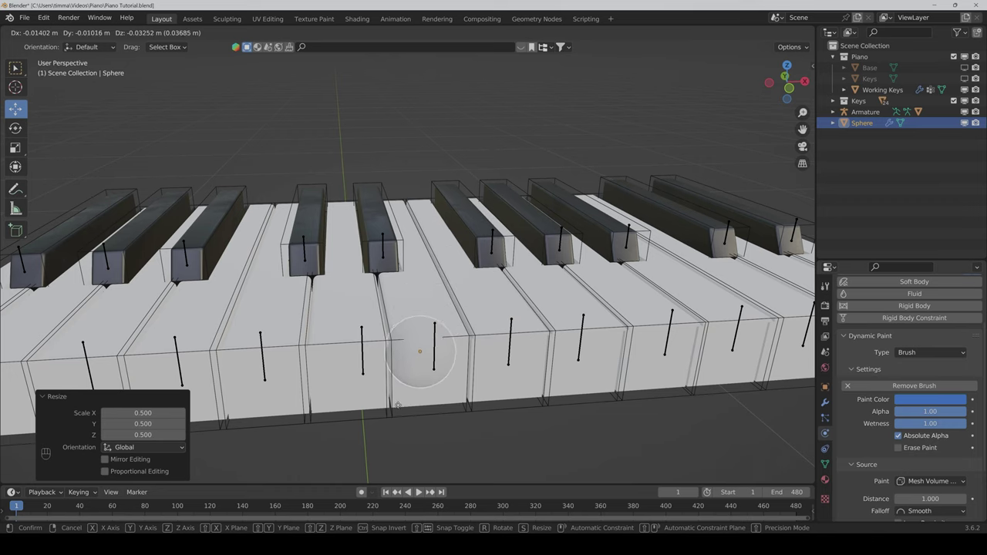
{"action": "left_click", "coordinate": [406, 359]}
{"action": "scroll", "coordinate": [432, 339], "scroll_direction": "down", "scroll_amount": 5}
{"action": "middle_click_drag", "start_coordinate": [432, 339], "coordinate": [442, 345]}
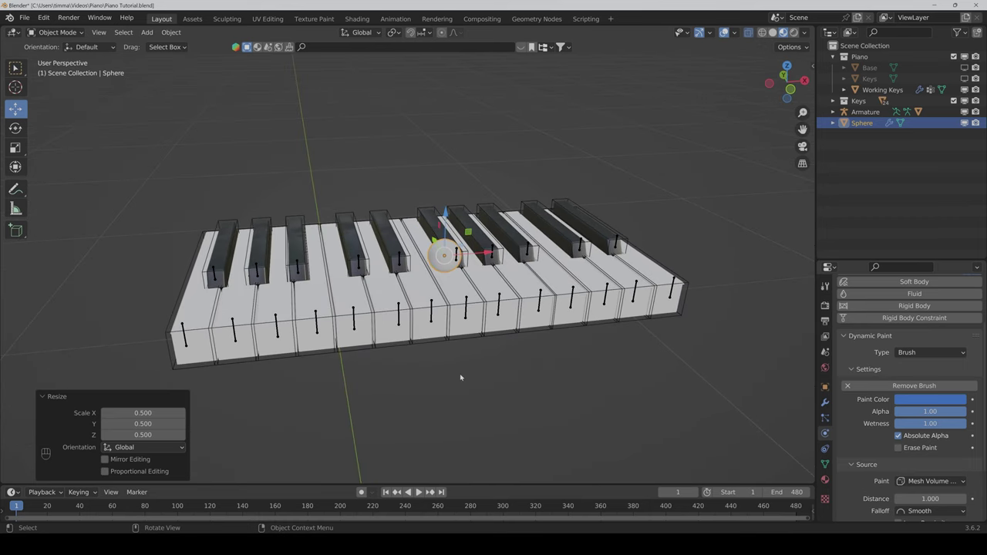
Step: Select every canvas cube in the Keys collection through its Select Objects option
{"action": "left_click", "coordinate": [833, 101]}
{"action": "left_click", "coordinate": [867, 113]}
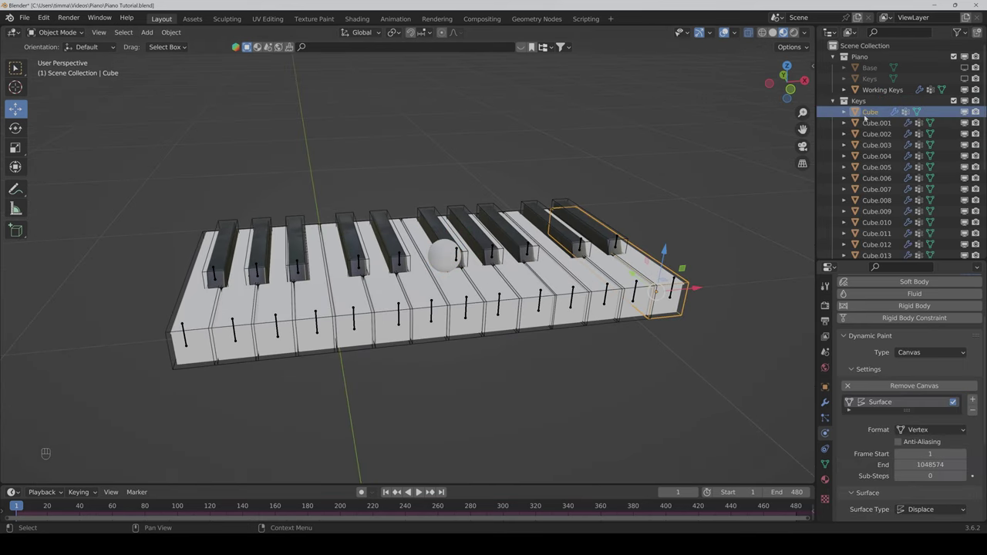
{"action": "left_click", "coordinate": [858, 101]}
{"action": "right_click", "coordinate": [858, 101]}
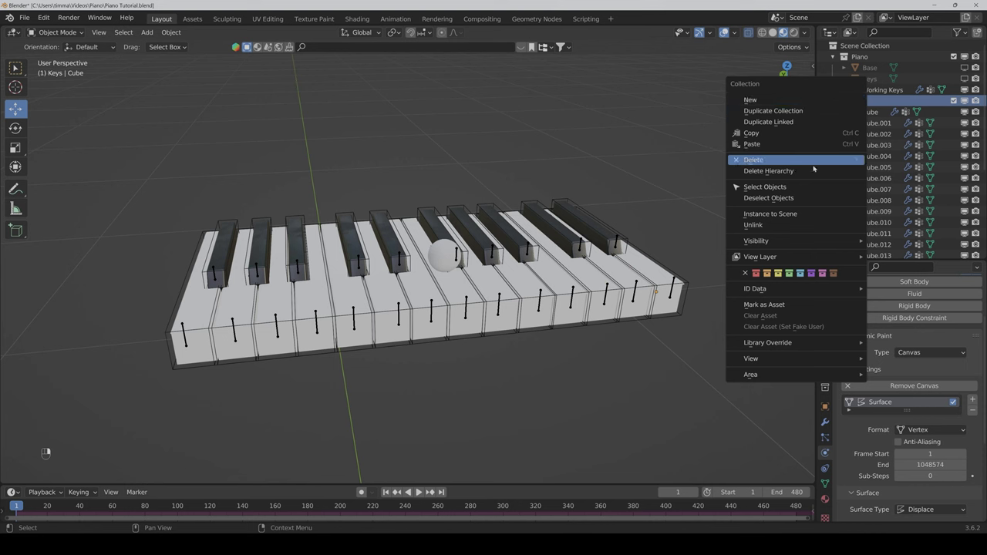
{"action": "left_click", "coordinate": [771, 187]}
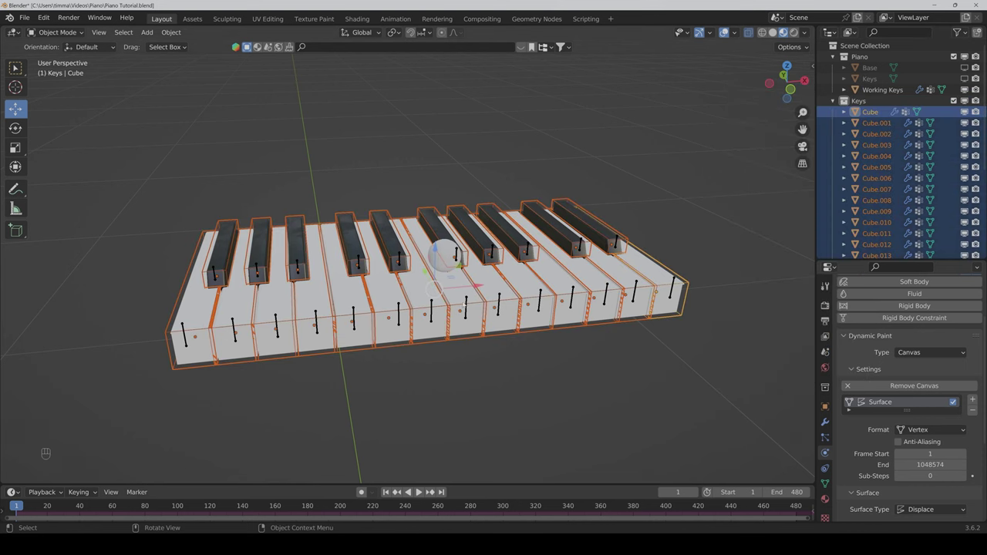
Step: Subdivide all the cubes' geometry with 5 cuts and return to Object Mode
{"action": "key", "text": "Tab"}
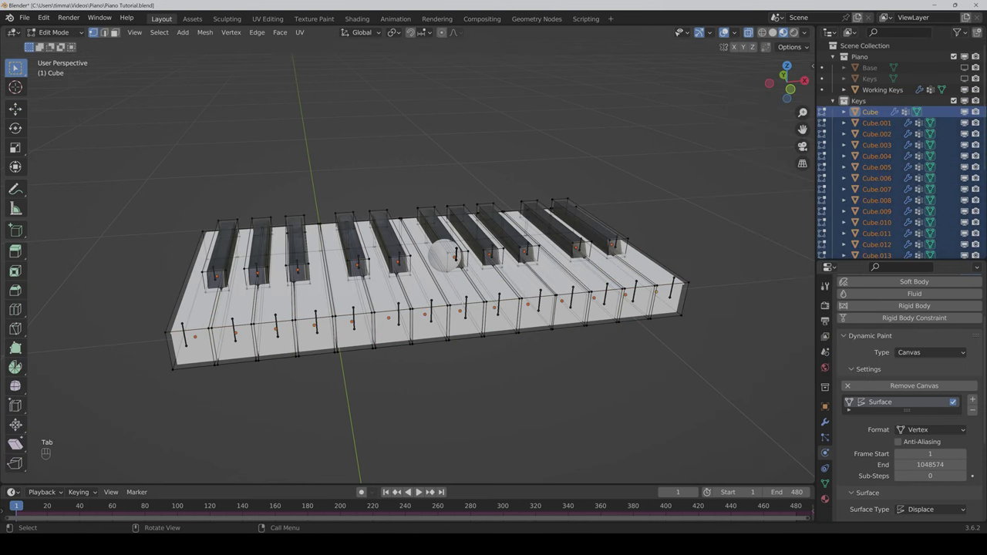
{"action": "key", "text": "a"}
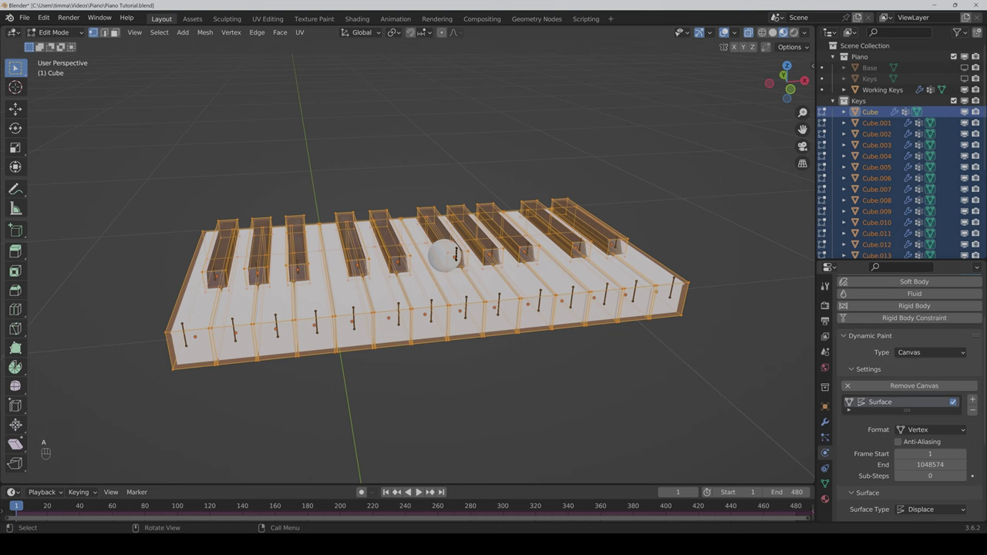
{"action": "right_click", "coordinate": [461, 285]}
{"action": "left_click", "coordinate": [438, 285]}
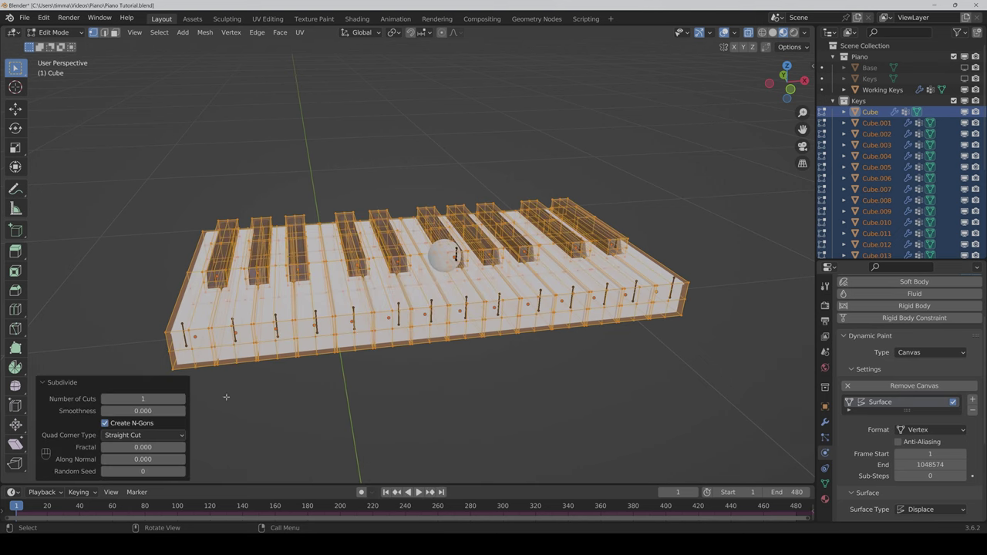
{"action": "left_click", "coordinate": [142, 399]}
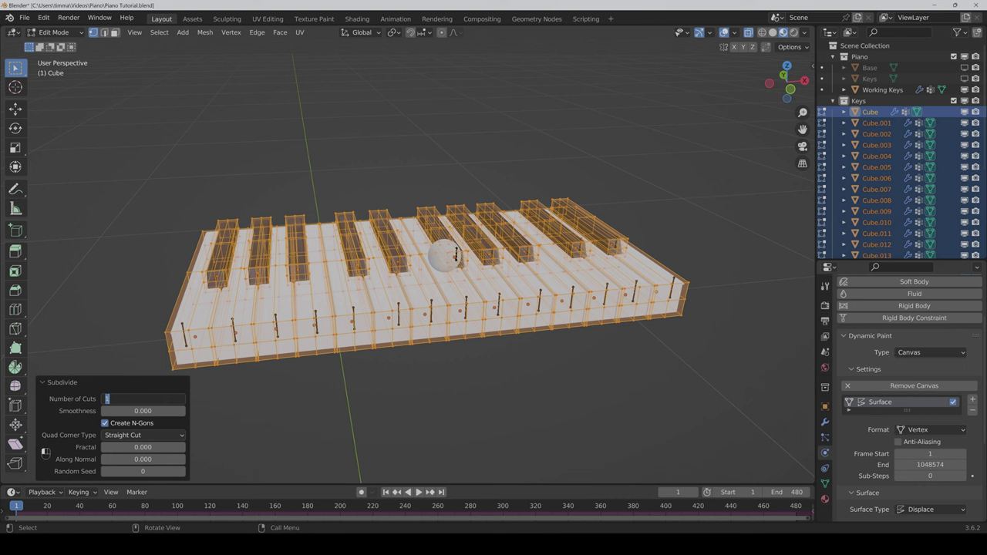
{"action": "type", "text": "5"}
{"action": "key", "text": "Return"}
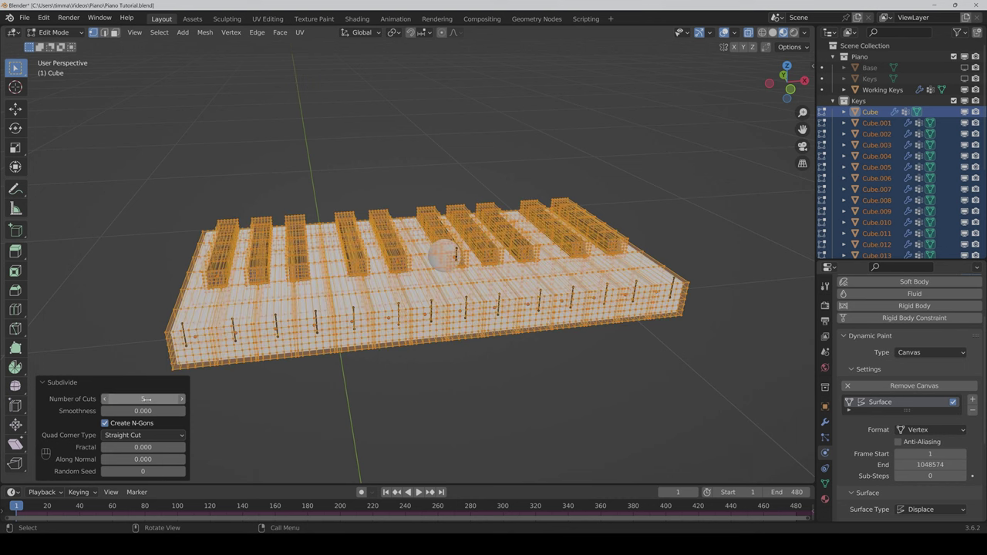
{"action": "key", "text": "Tab"}
Step: Reselect the brush sphere above the keys, cancelling a trial move
{"action": "scroll", "coordinate": [463, 270], "scroll_direction": "up", "scroll_amount": 4}
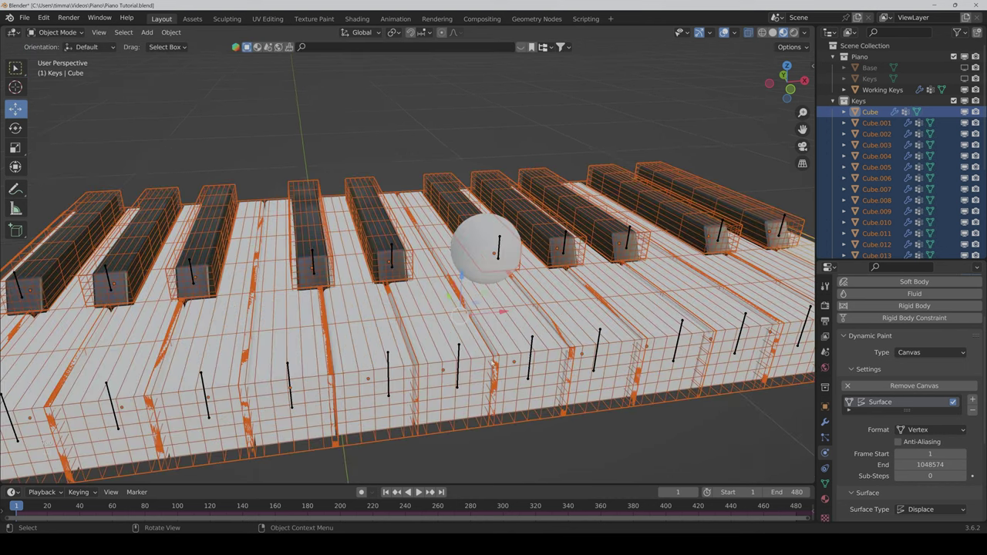
{"action": "scroll", "coordinate": [463, 270], "scroll_direction": "up", "scroll_amount": 4}
{"action": "middle_click_drag", "start_coordinate": [463, 293], "coordinate": [443, 247]}
{"action": "left_click", "coordinate": [444, 247]}
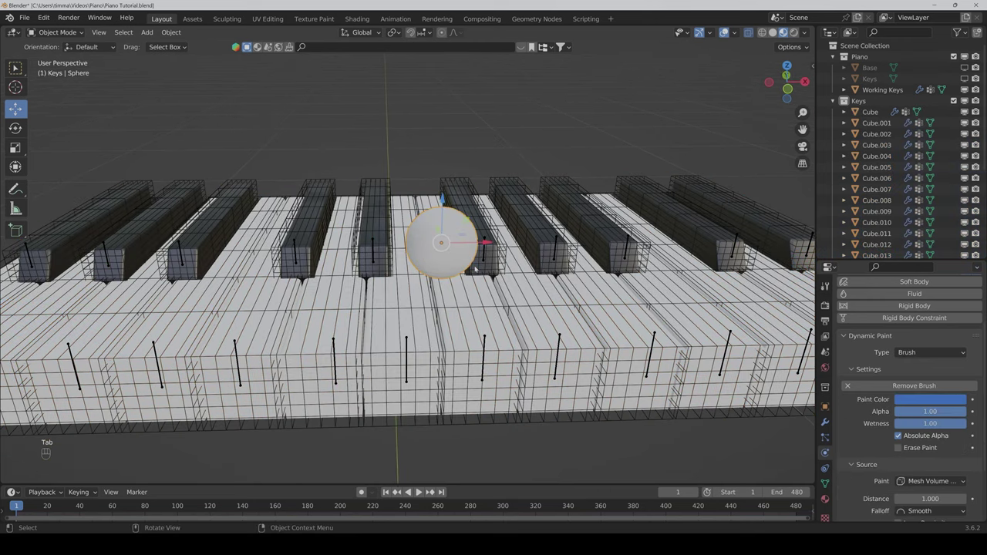
{"action": "key", "text": "g"}
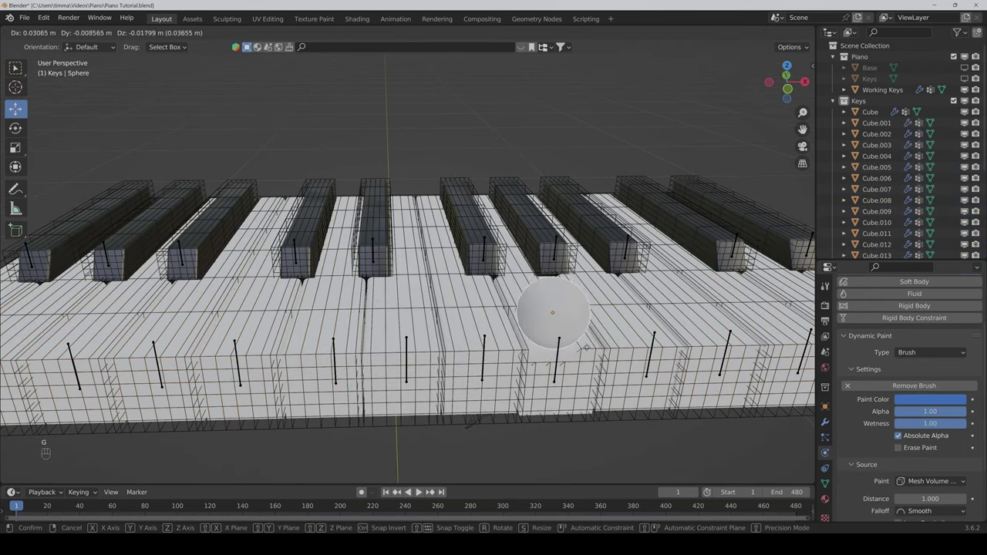
{"action": "right_click", "coordinate": [507, 310]}
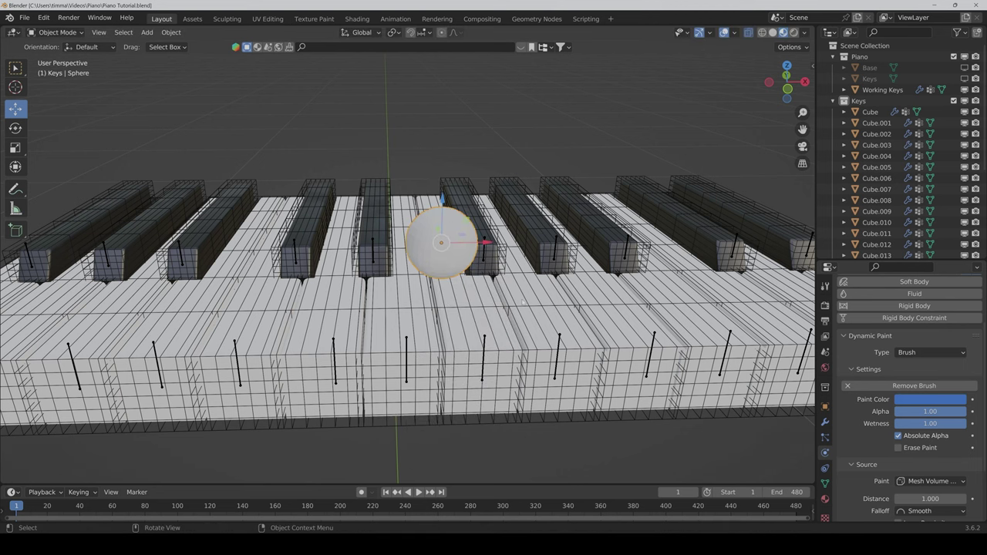
Step: Exclude the Keys collection and move Armature into the Piano collection
{"action": "left_click", "coordinate": [833, 101]}
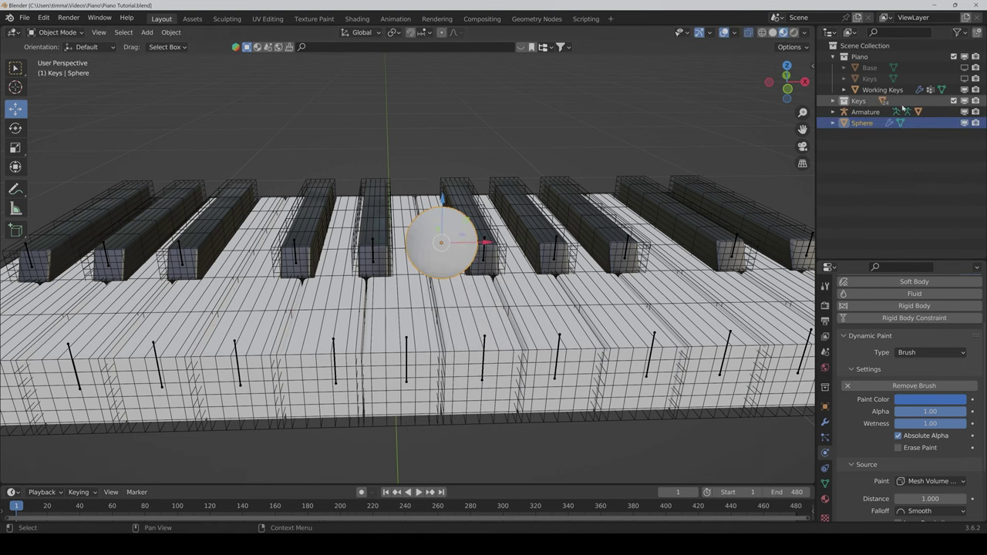
{"action": "left_click", "coordinate": [953, 101]}
{"action": "left_click_drag", "start_coordinate": [865, 112], "coordinate": [860, 58]}
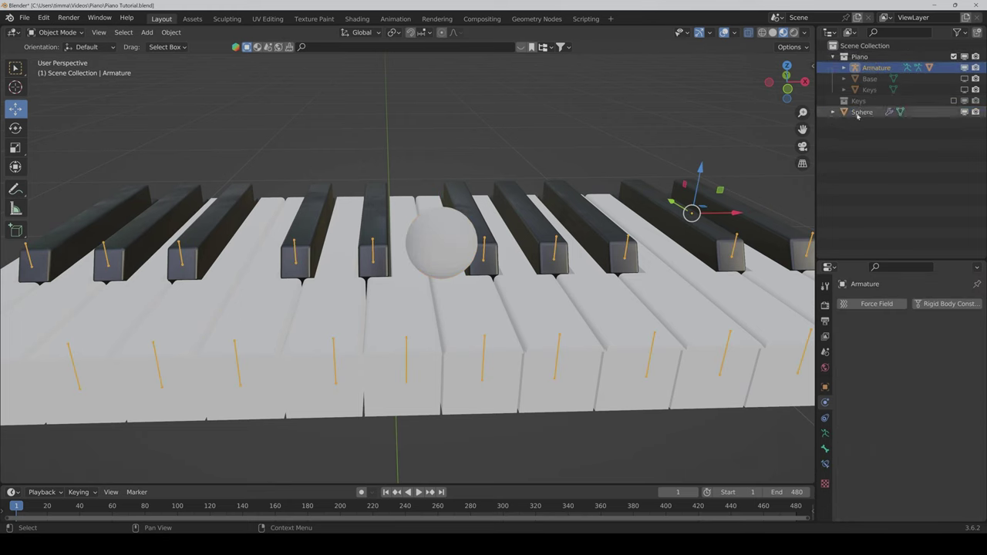
Step: Delete the sphere, unhide Base and Keys, and save the file
{"action": "left_click", "coordinate": [857, 114]}
{"action": "key", "text": "Delete"}
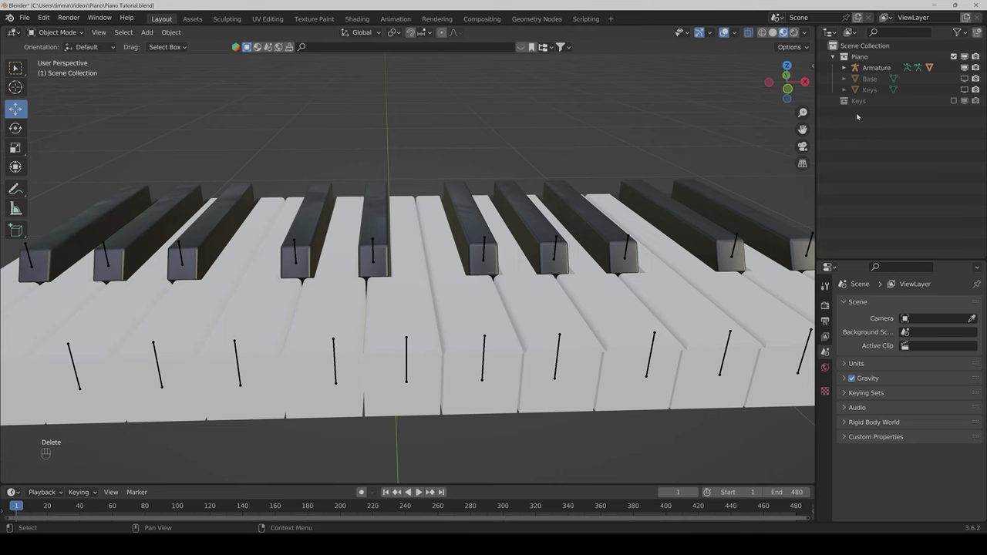
{"action": "left_click", "coordinate": [964, 89]}
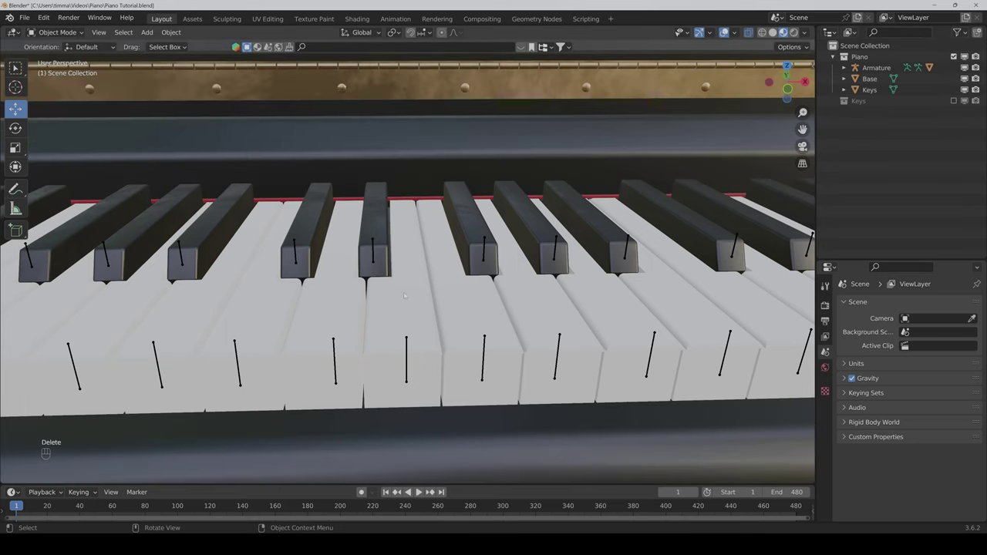
{"action": "scroll", "coordinate": [405, 296], "scroll_direction": "down", "scroll_amount": 5}
{"action": "scroll", "coordinate": [392, 313], "scroll_direction": "down", "scroll_amount": 3}
{"action": "middle_click_drag", "start_coordinate": [375, 311], "coordinate": [408, 302]}
{"action": "key", "text": "ctrl+s"}
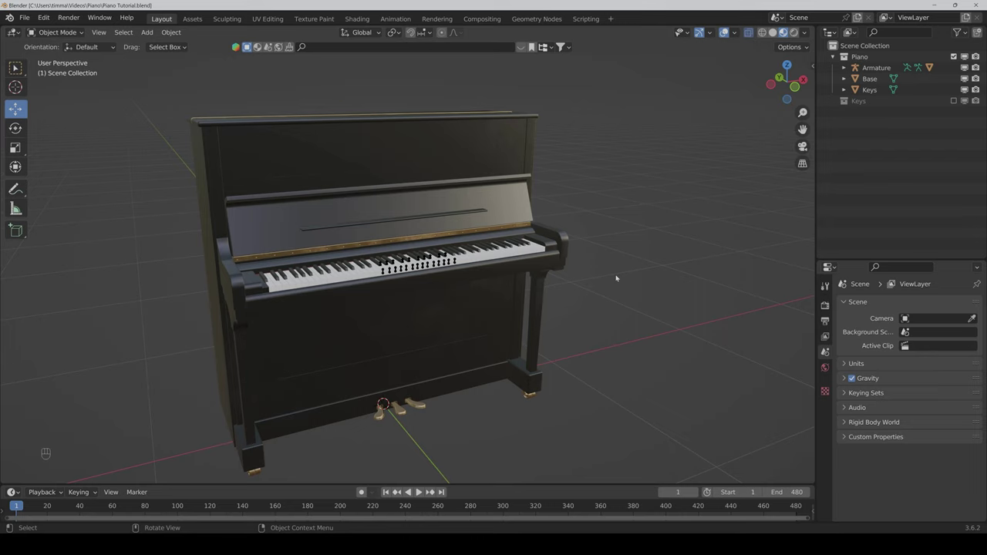